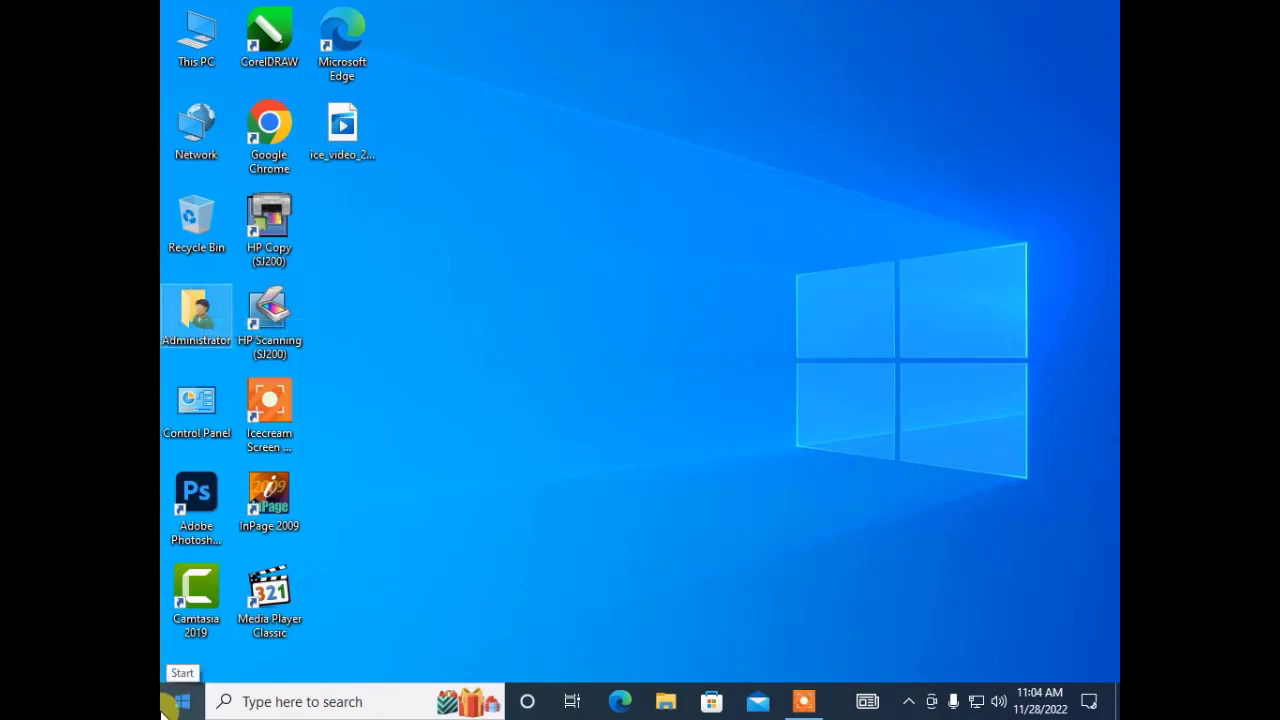
# Open Computer Management through This PC's Manage option.
pyautogui.click(178, 702)
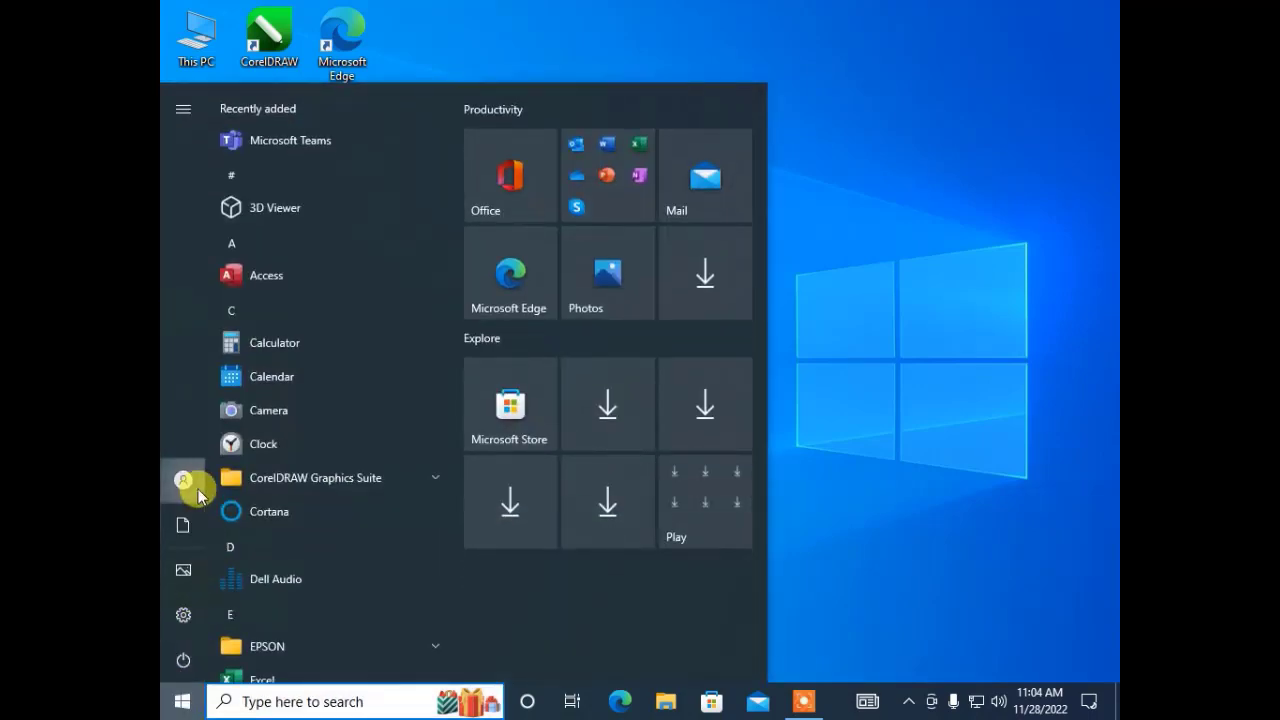
pyautogui.moveTo(200, 490)
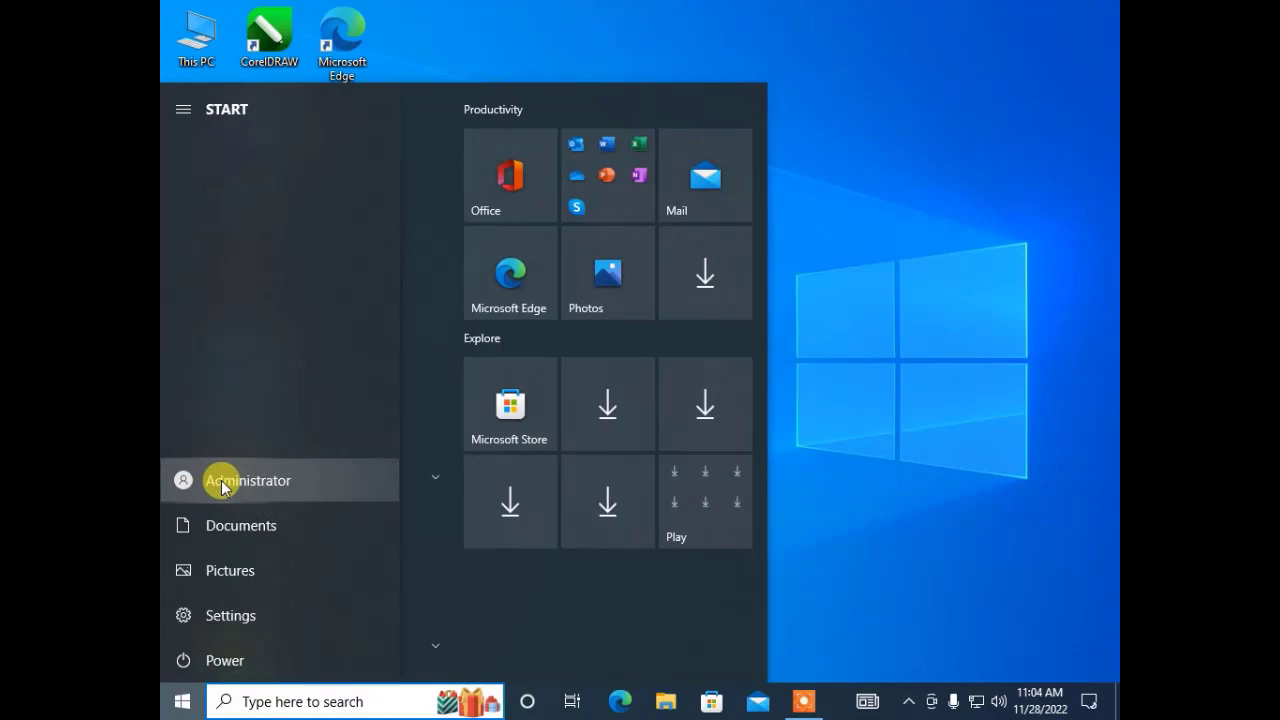
pyautogui.click(757, 58)
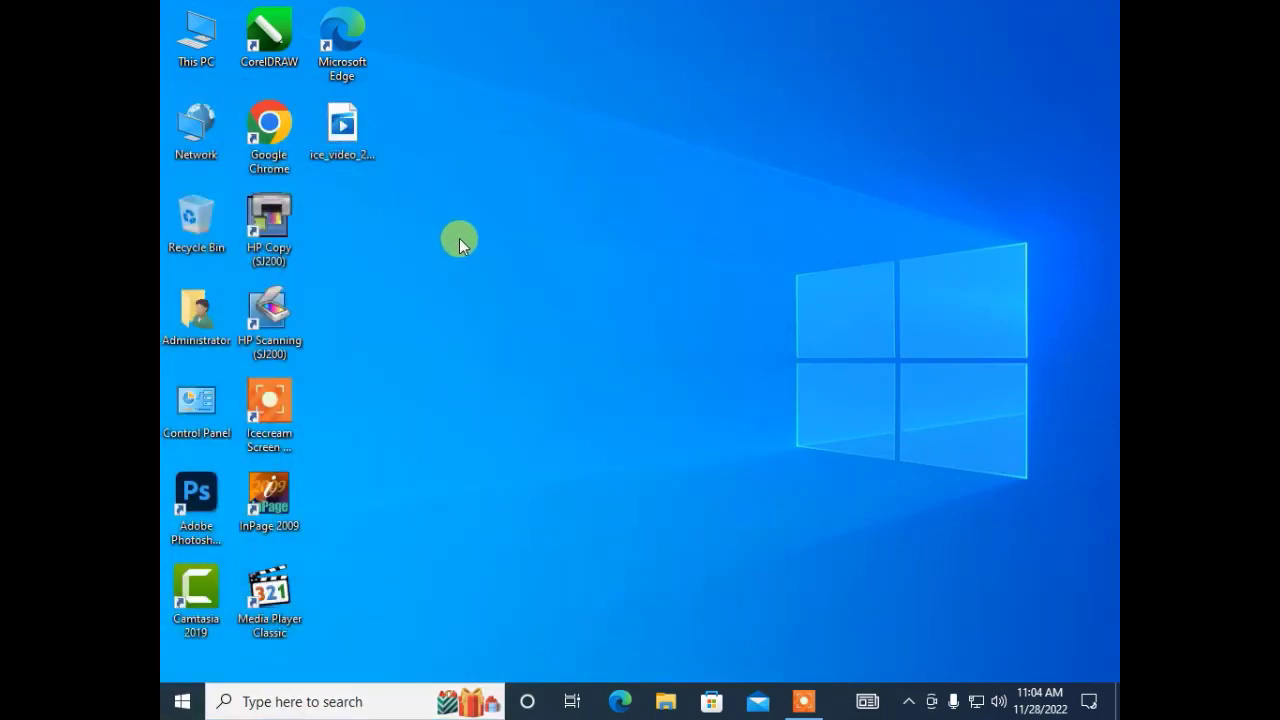
pyautogui.rightClick(204, 42)
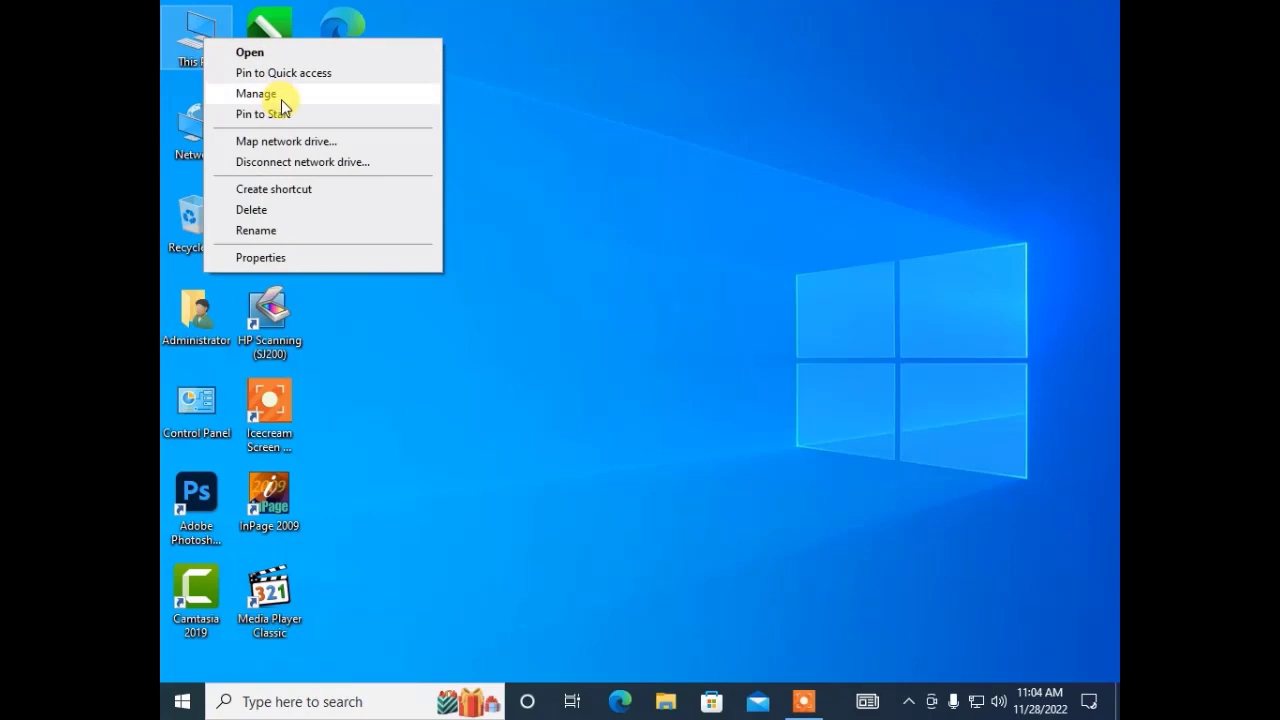
pyautogui.click(290, 96)
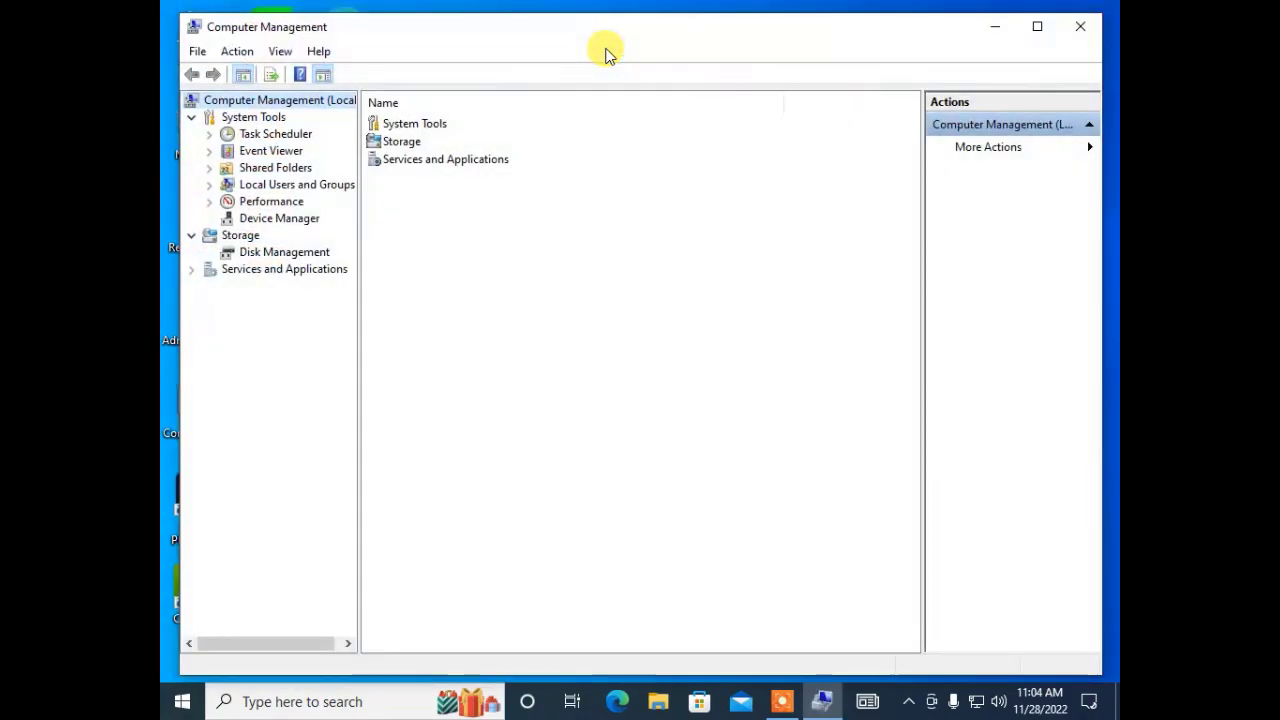
# Expand Local Users and Groups and show the local user accounts list.
pyautogui.doubleClick(264, 185)
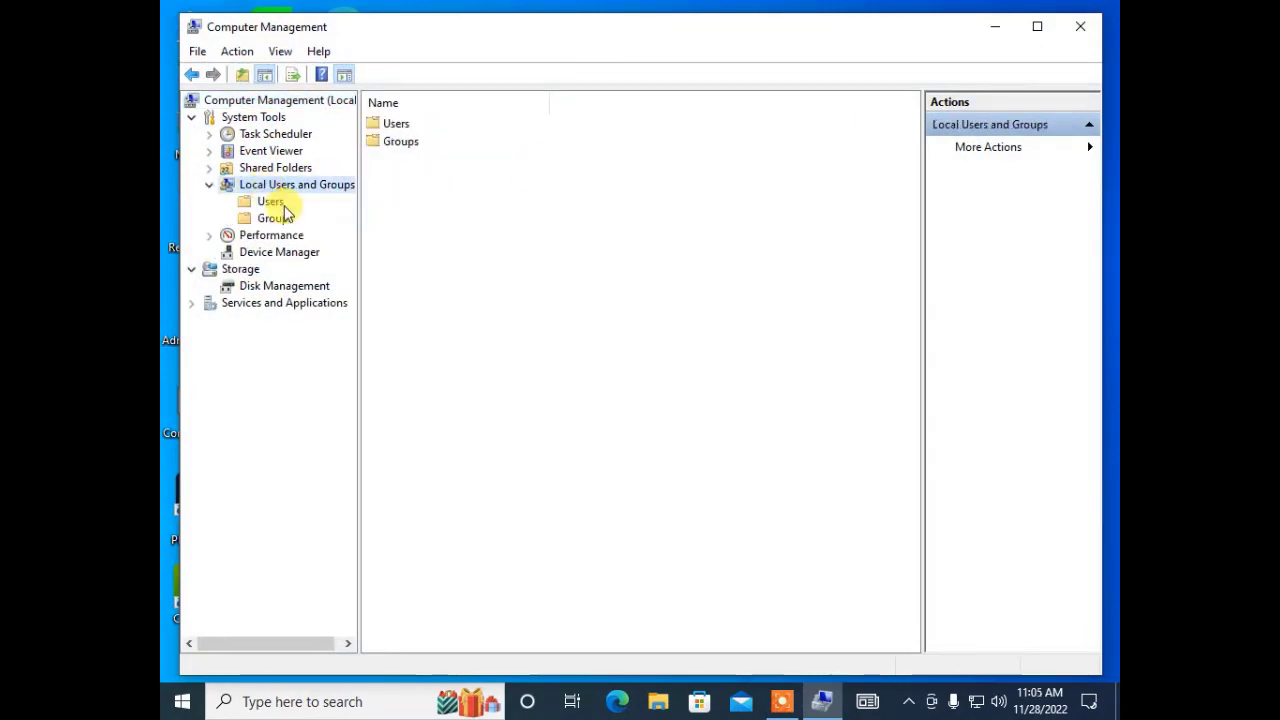
pyautogui.click(275, 203)
pyautogui.click(278, 219)
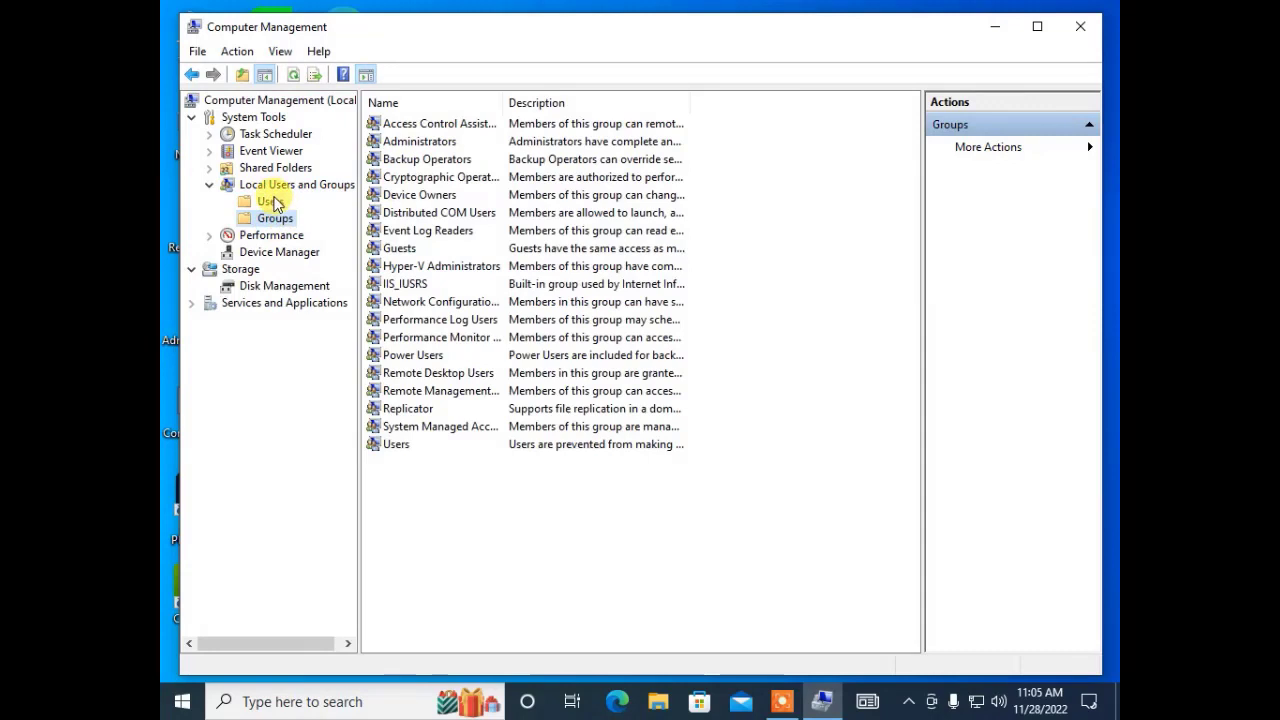
pyautogui.click(272, 202)
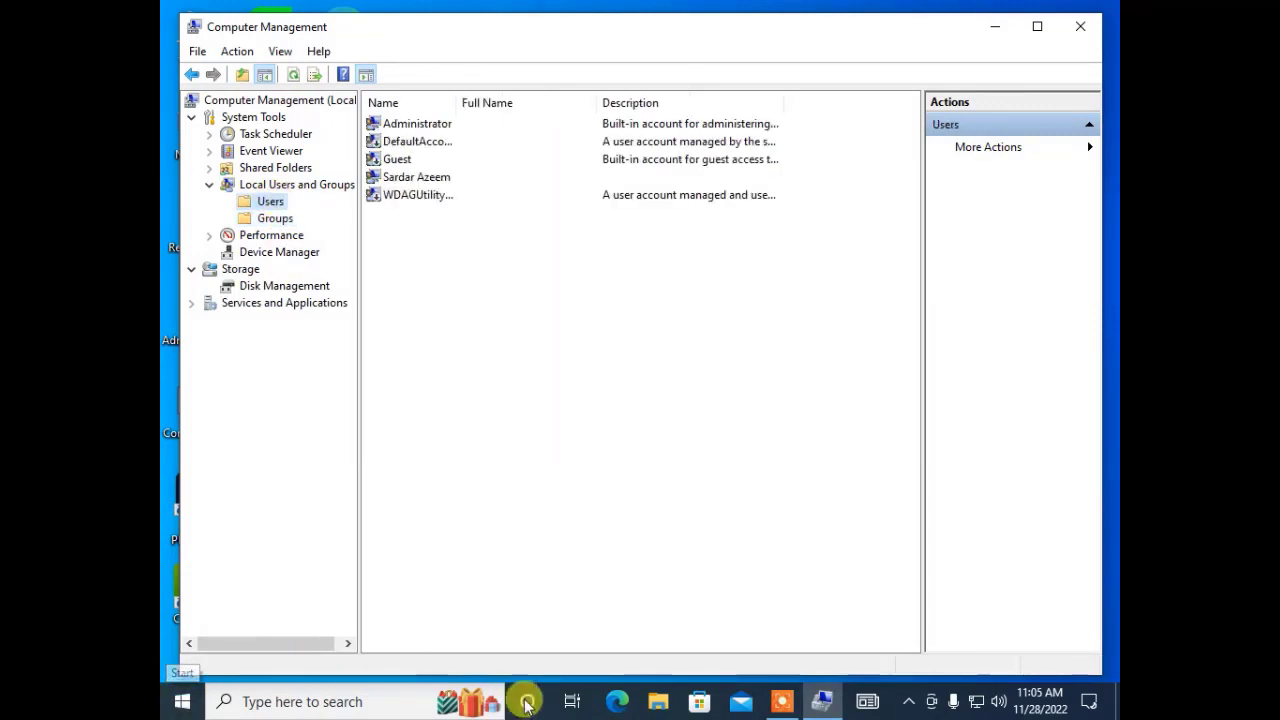
pyautogui.click(783, 697)
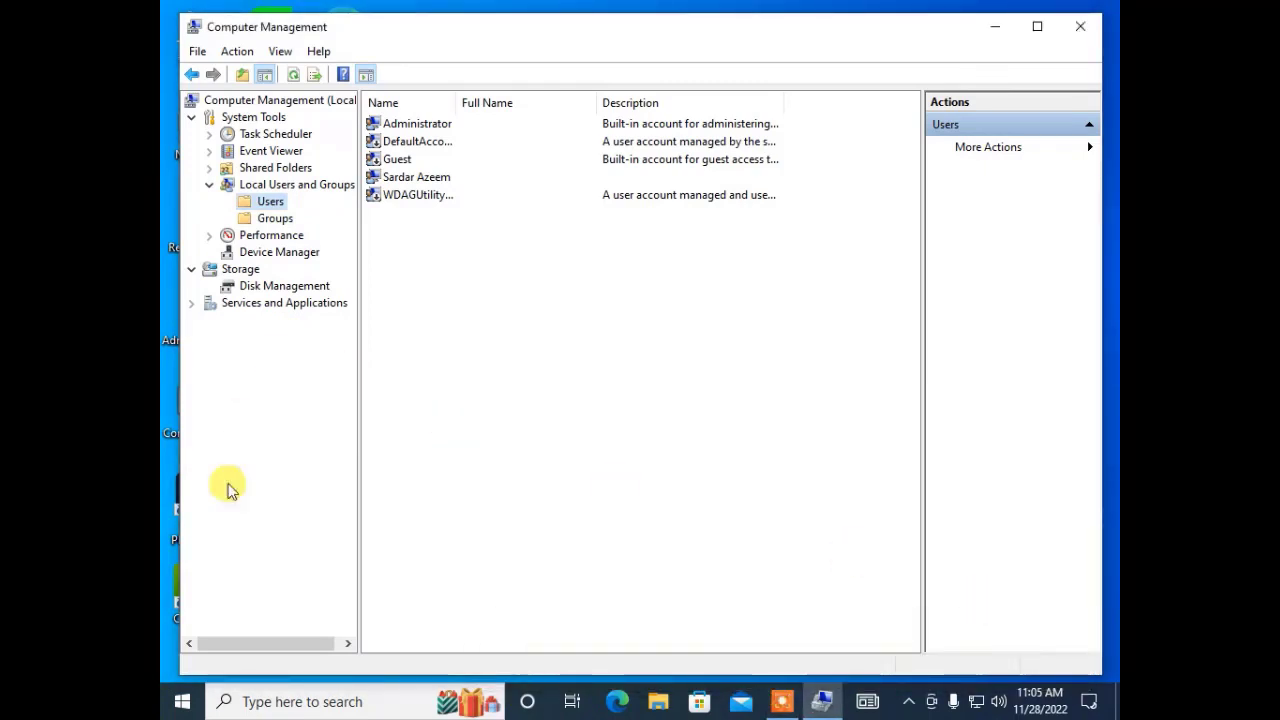
pyautogui.click(176, 706)
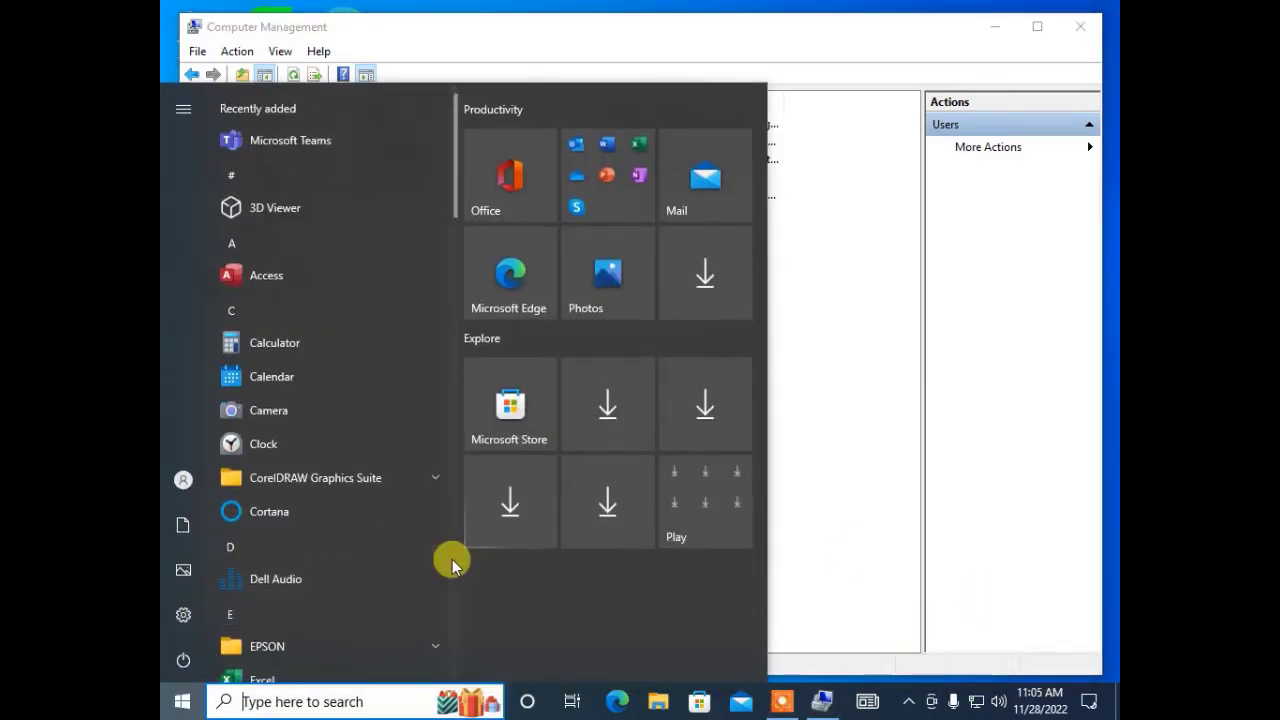
pyautogui.press('super+s')
pyautogui.write('lu')
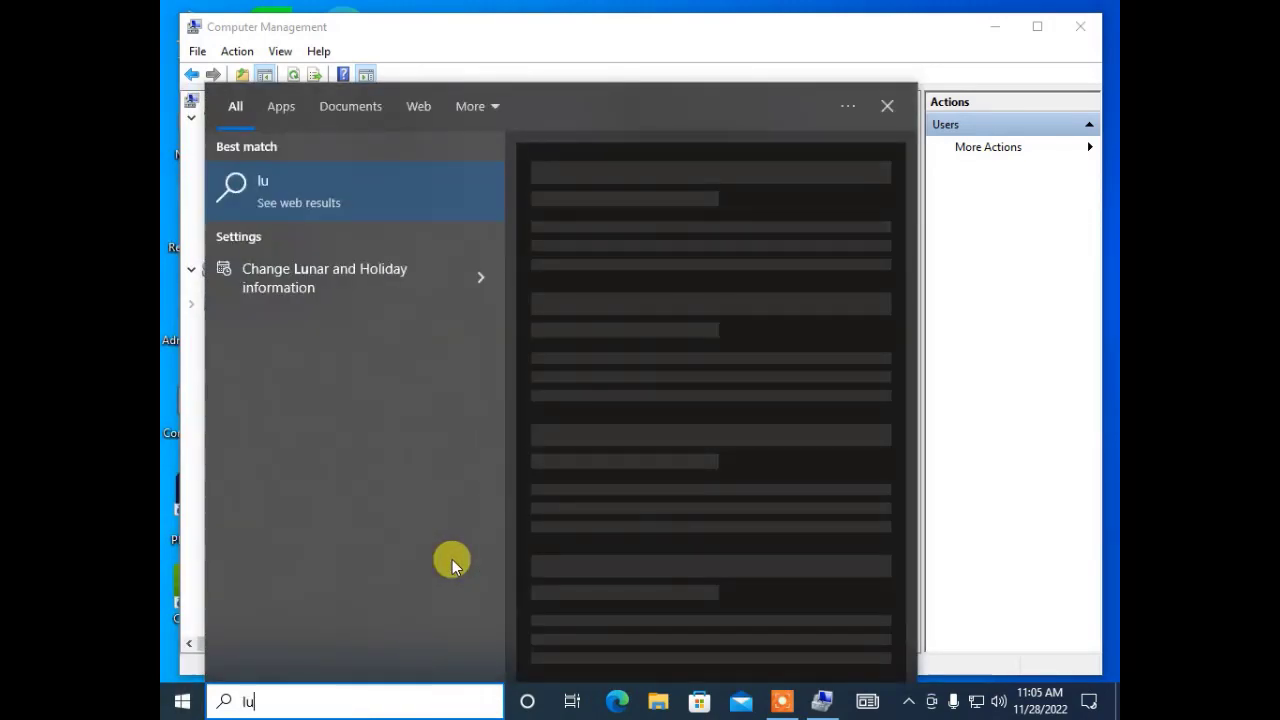
pyautogui.write('srmg')
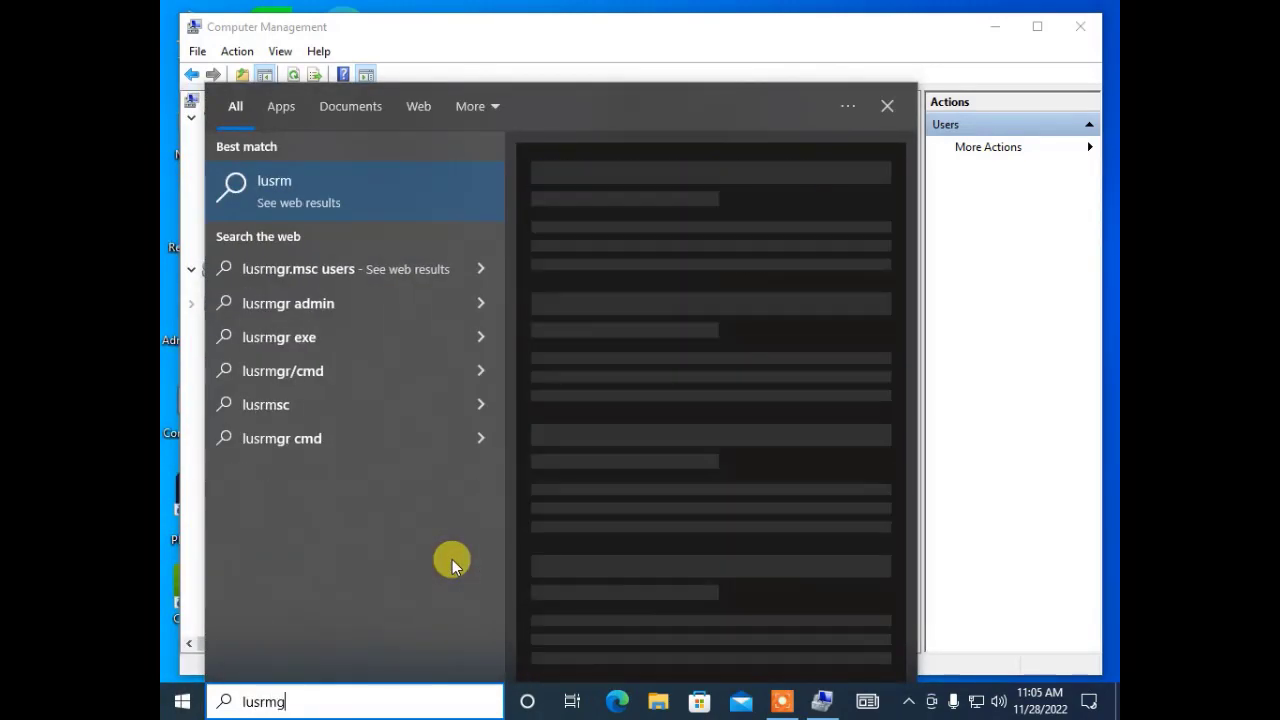
pyautogui.write('r.msc')
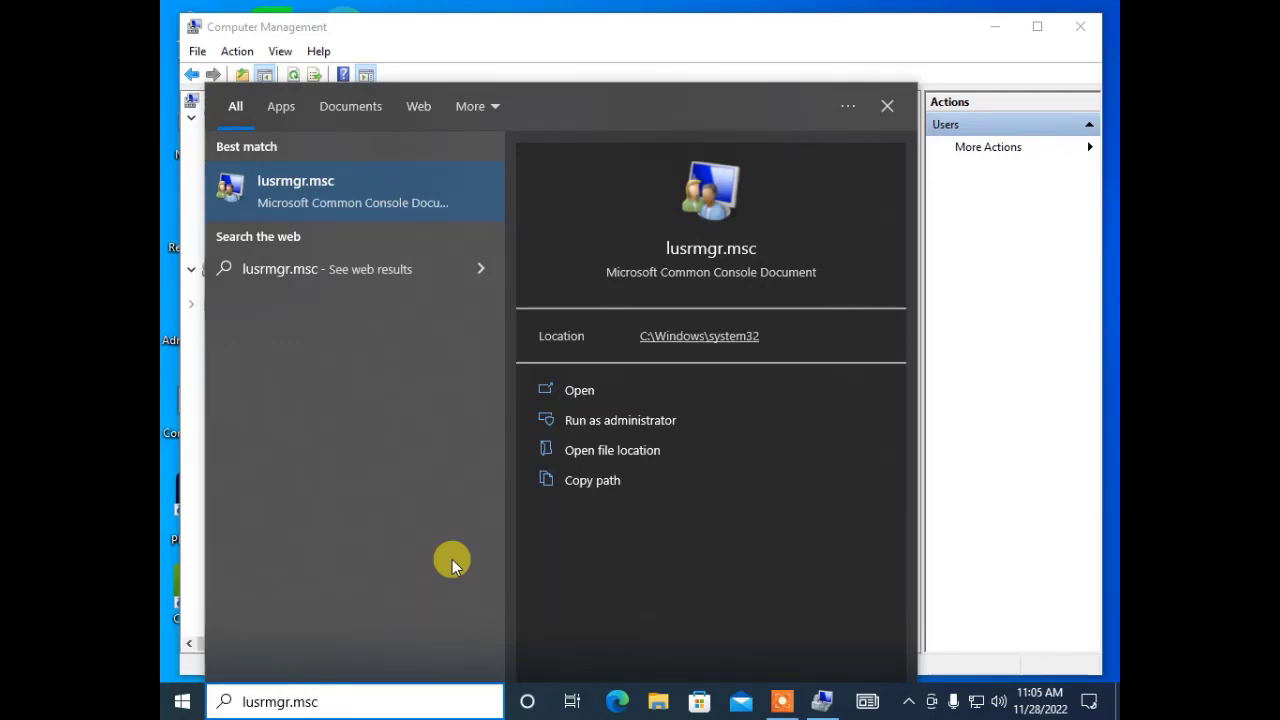
pyautogui.press('Return')
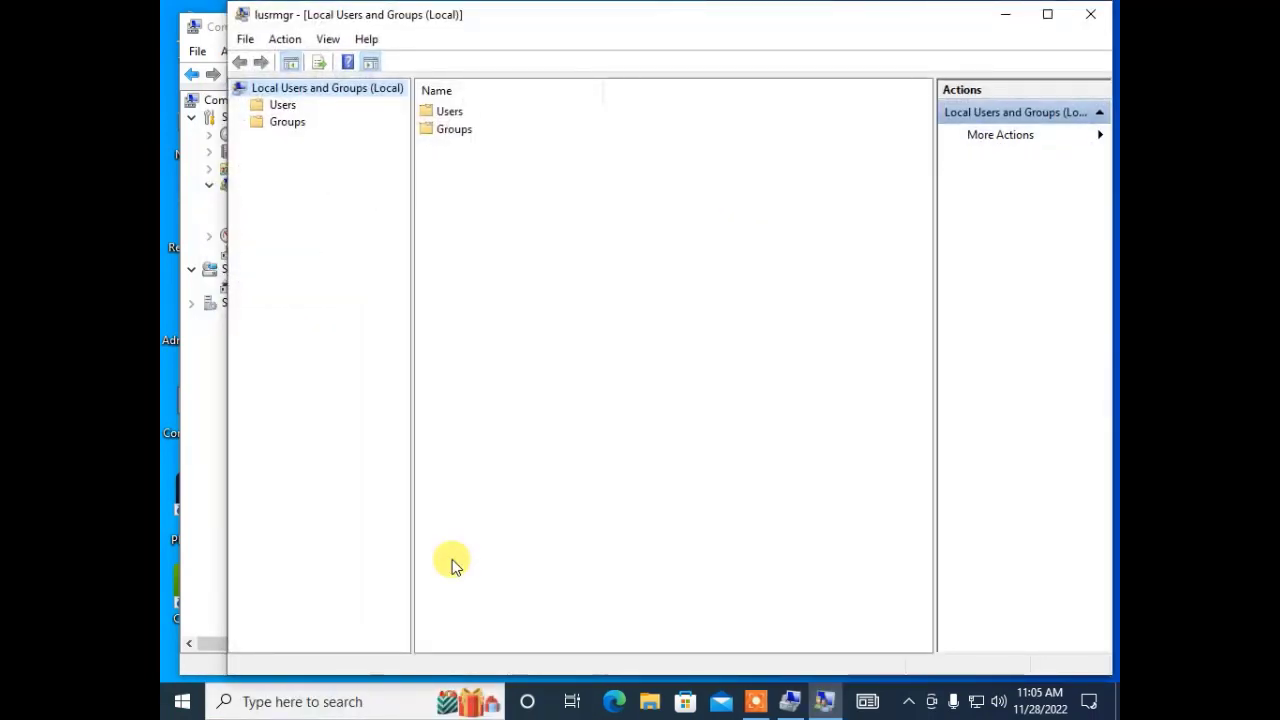
pyautogui.click(274, 106)
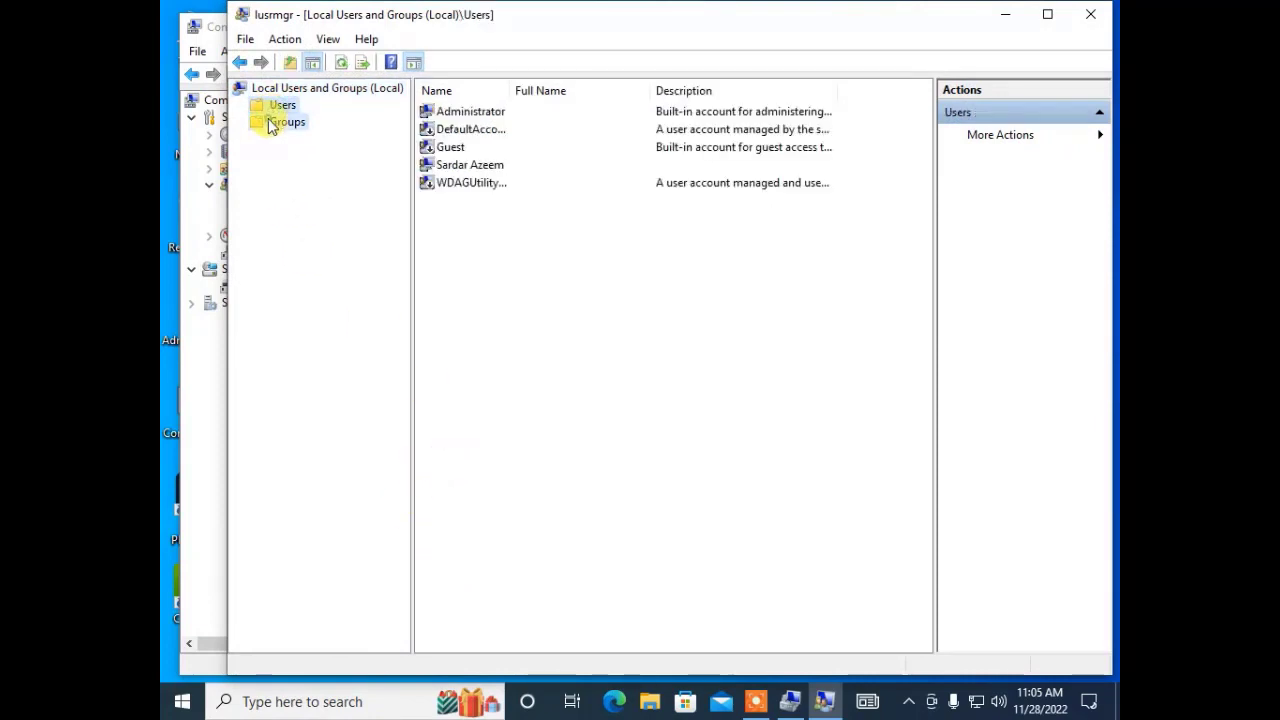
pyautogui.click(270, 123)
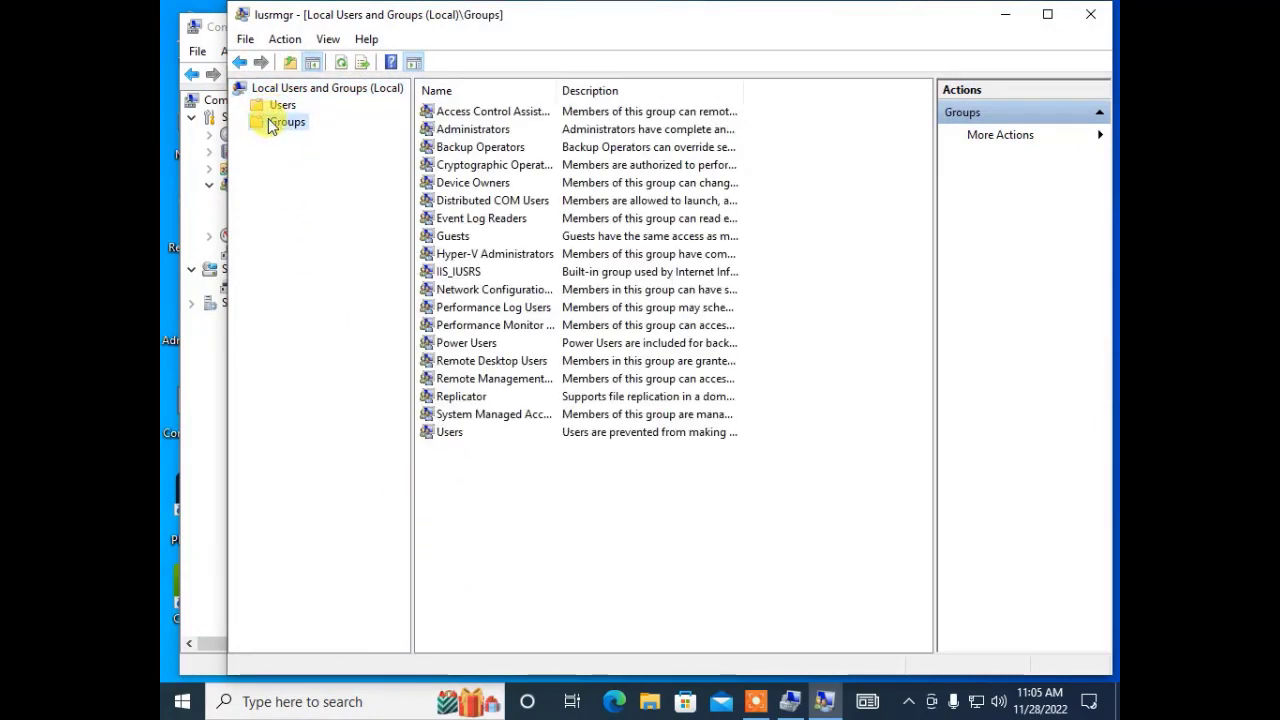
pyautogui.click(1088, 13)
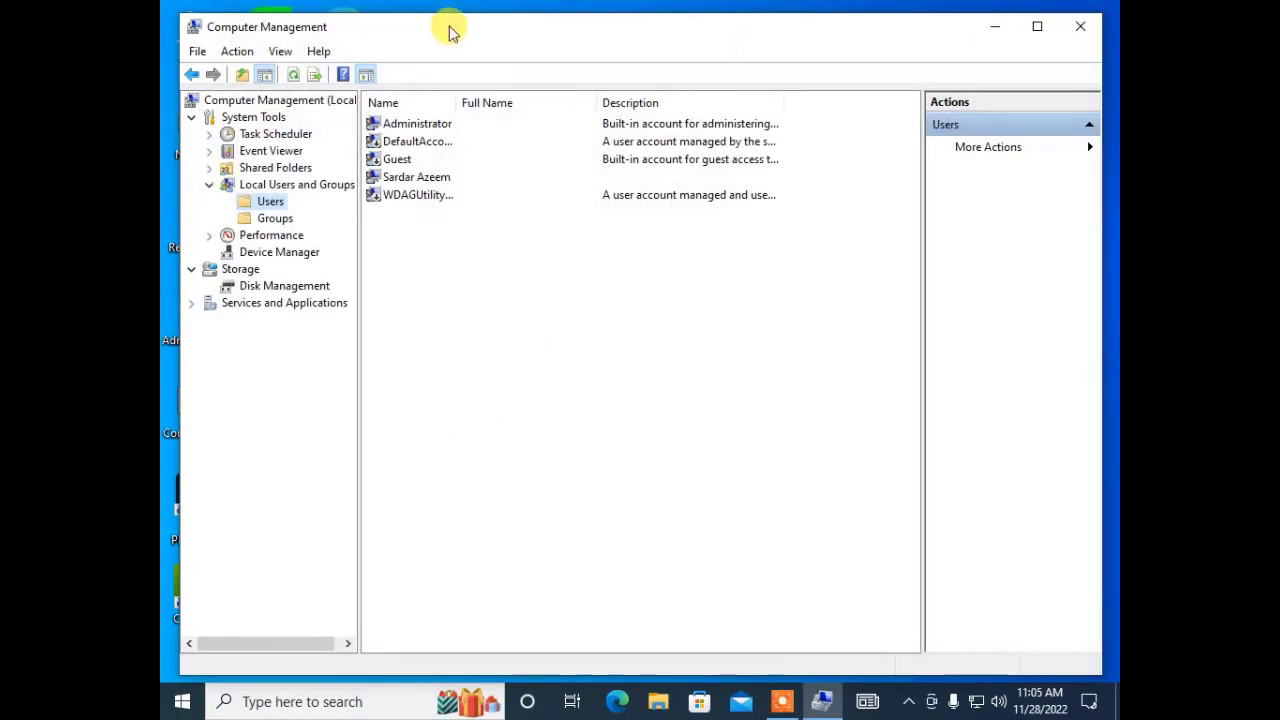
# Maximize Computer Management and bring up the Users node's context menu.
pyautogui.doubleClick(449, 27)
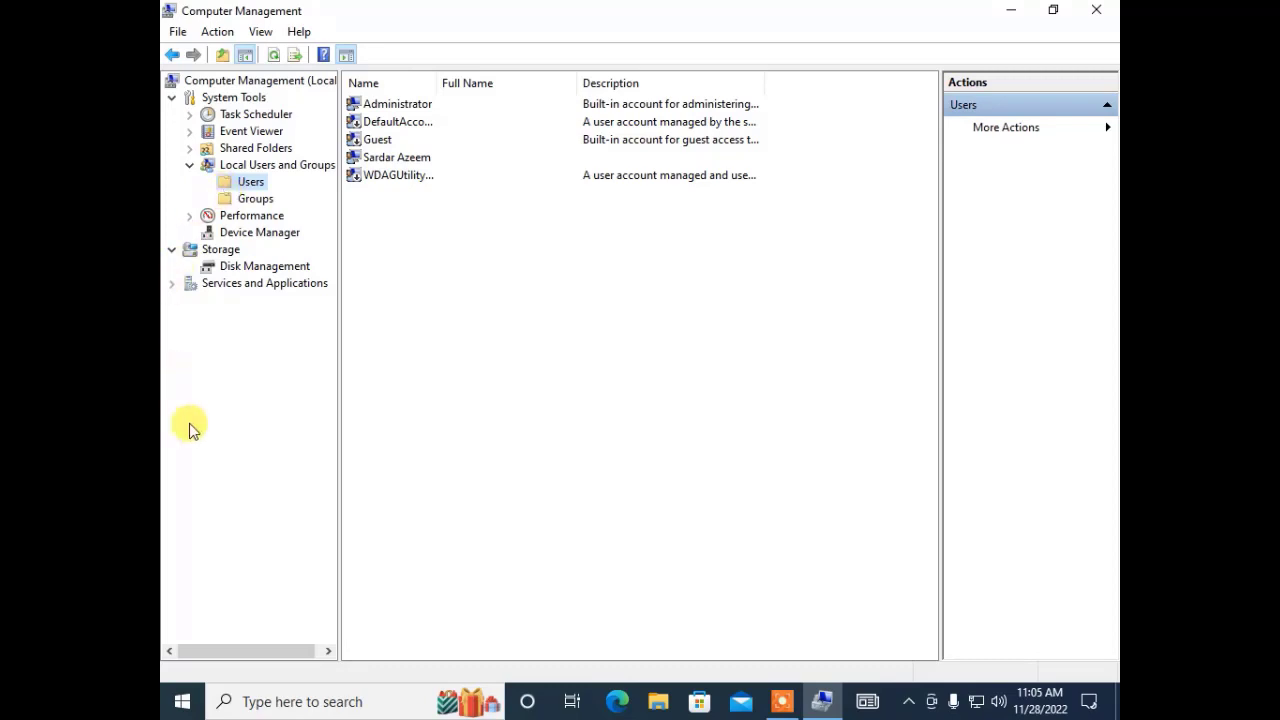
pyautogui.rightClick(237, 186)
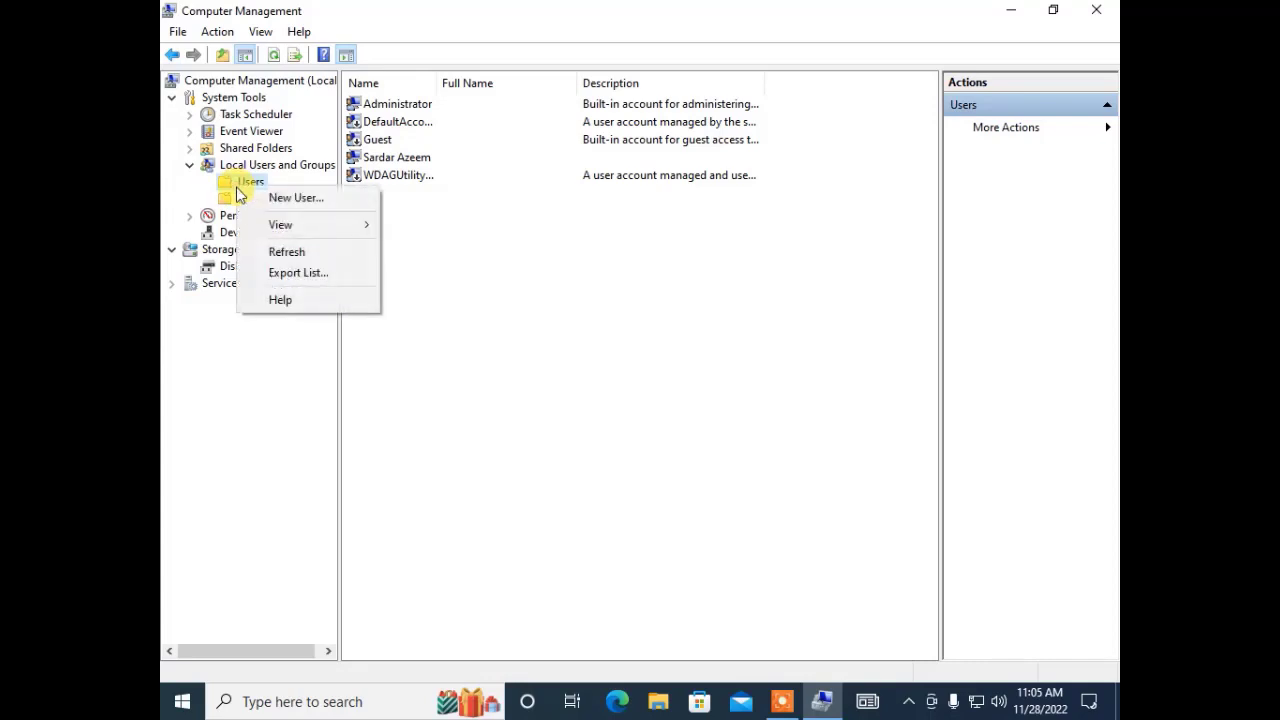
# Start a new local user named PICT and enter its password and confirmation.
pyautogui.click(294, 199)
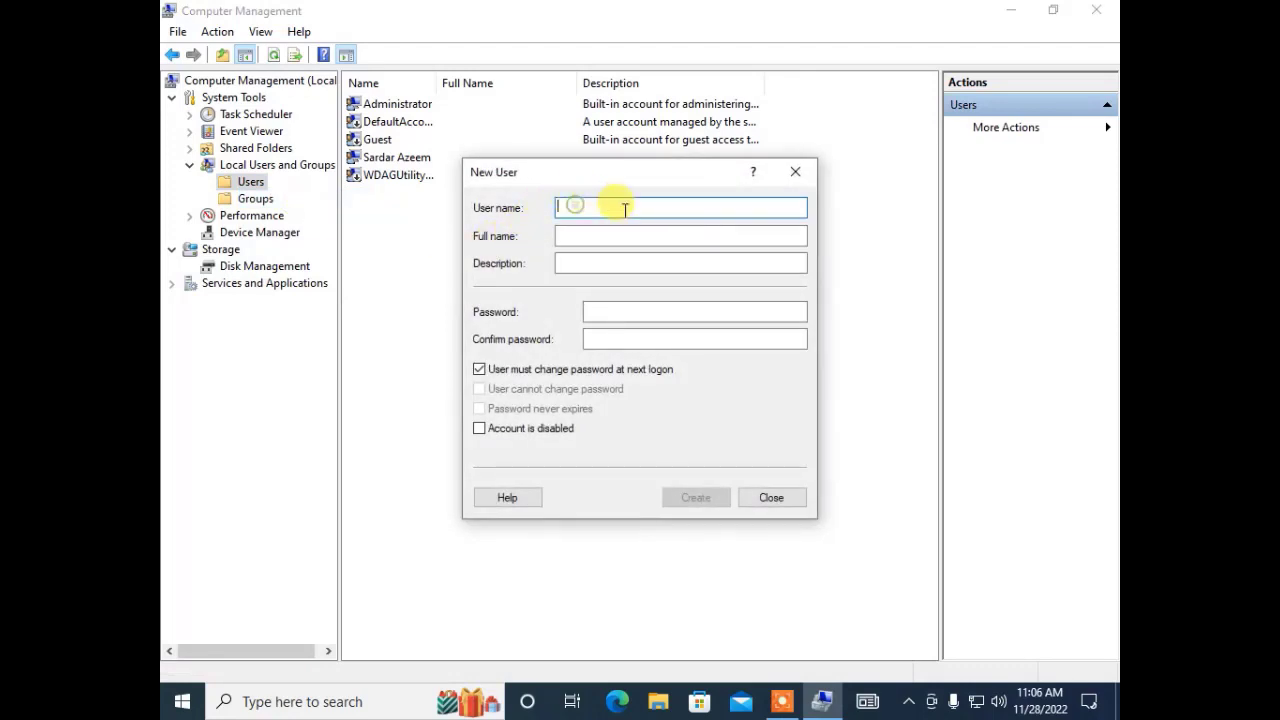
pyautogui.write('PICT')
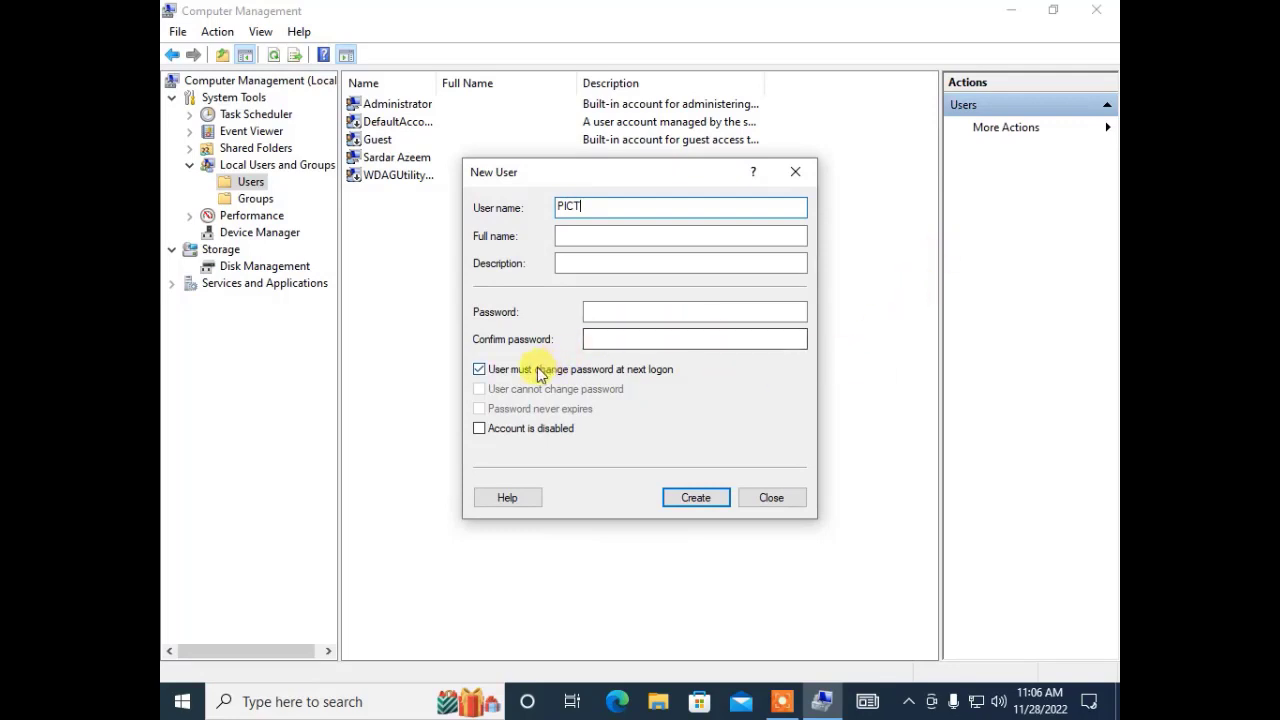
pyautogui.click(601, 256)
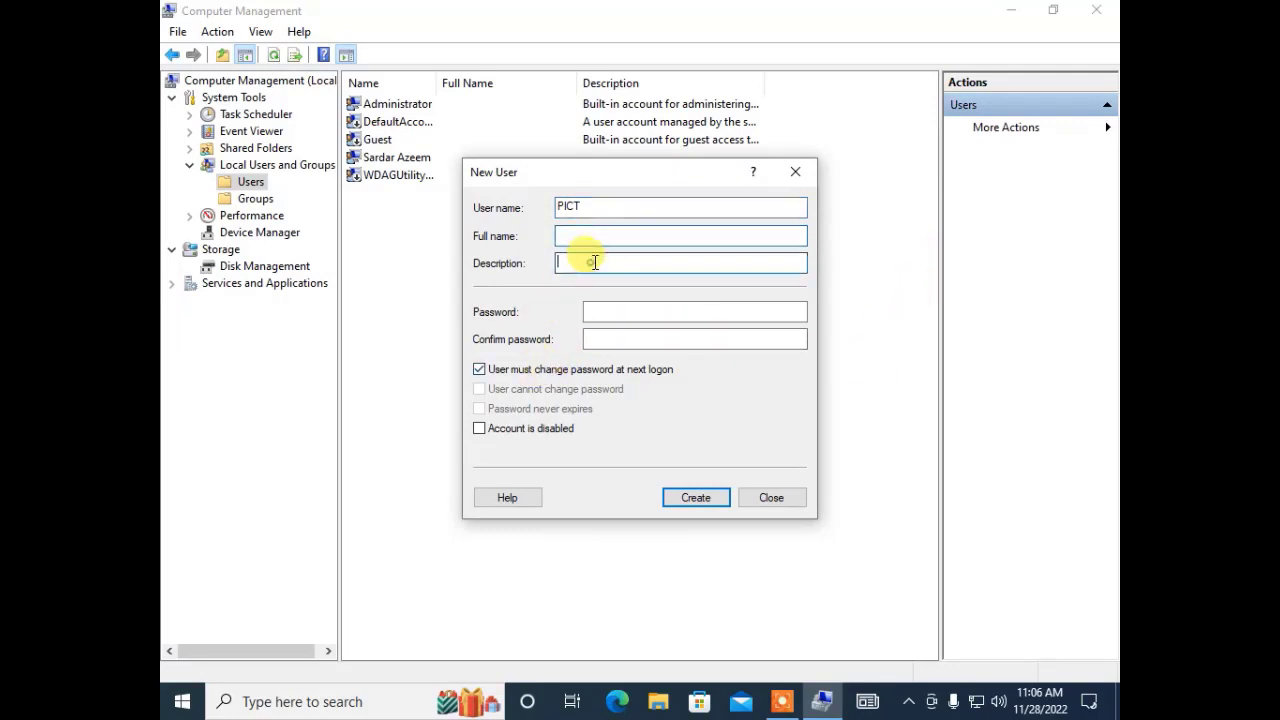
pyautogui.click(592, 238)
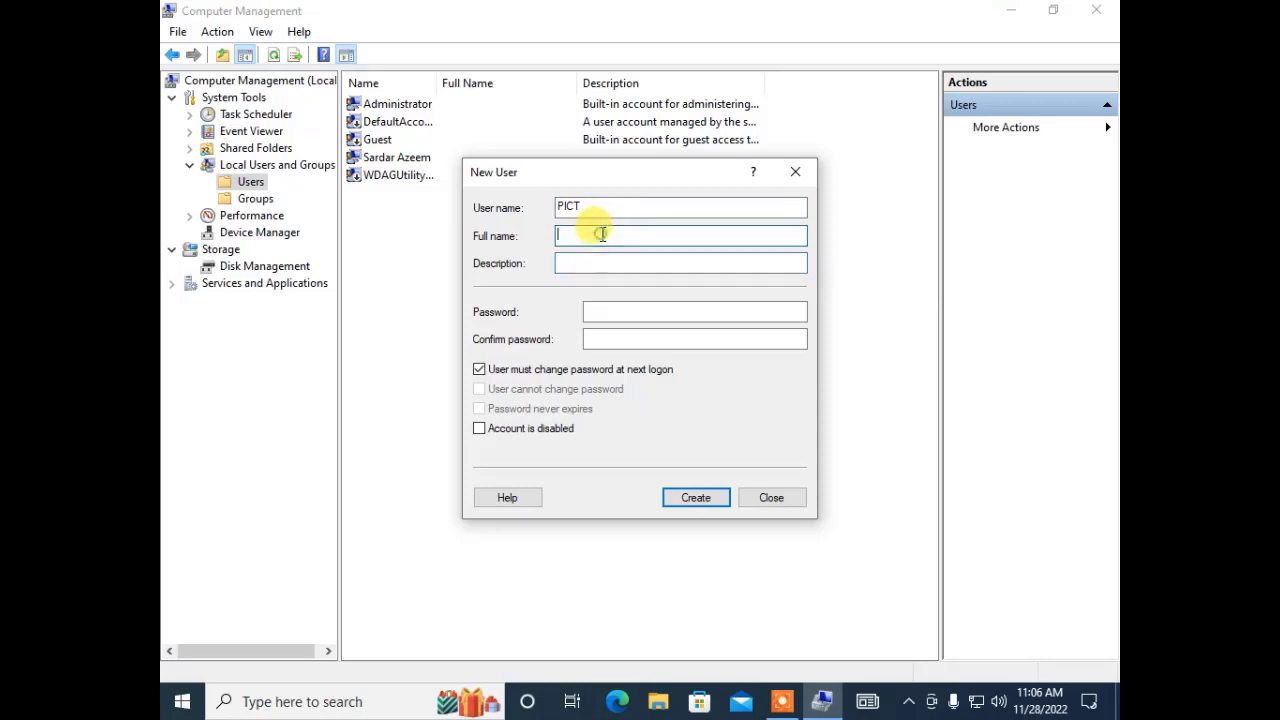
pyautogui.click(621, 314)
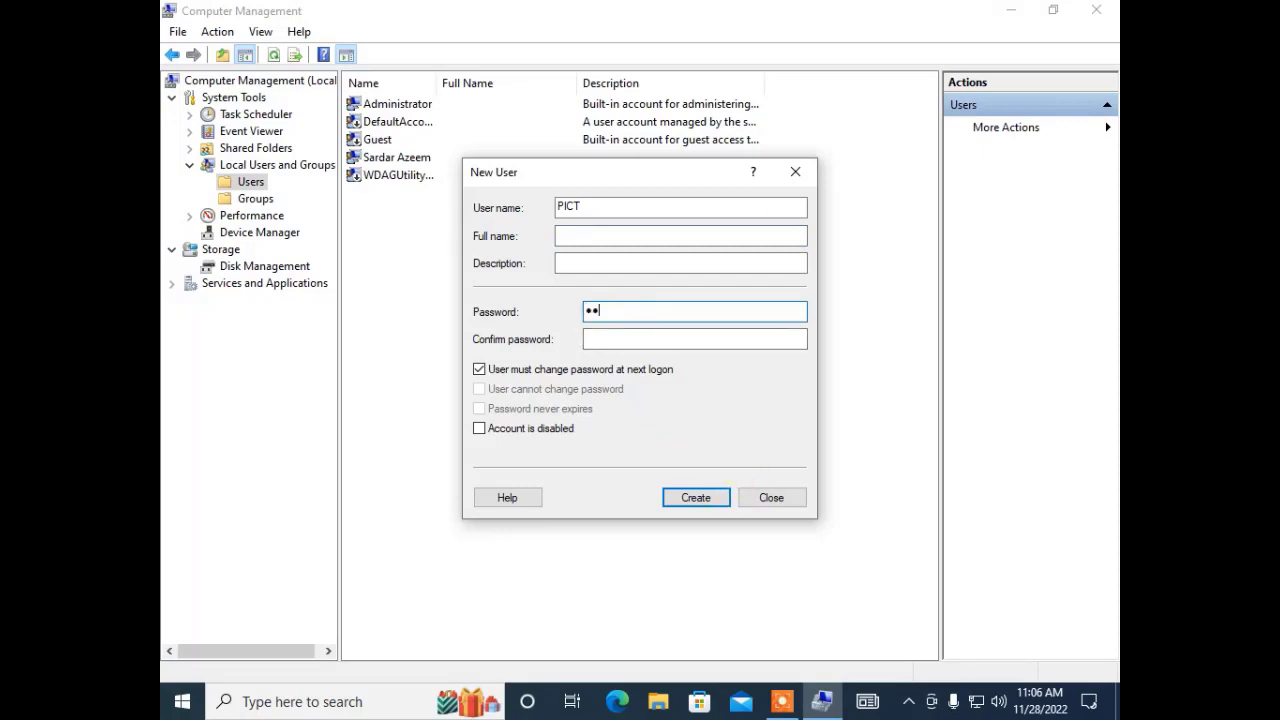
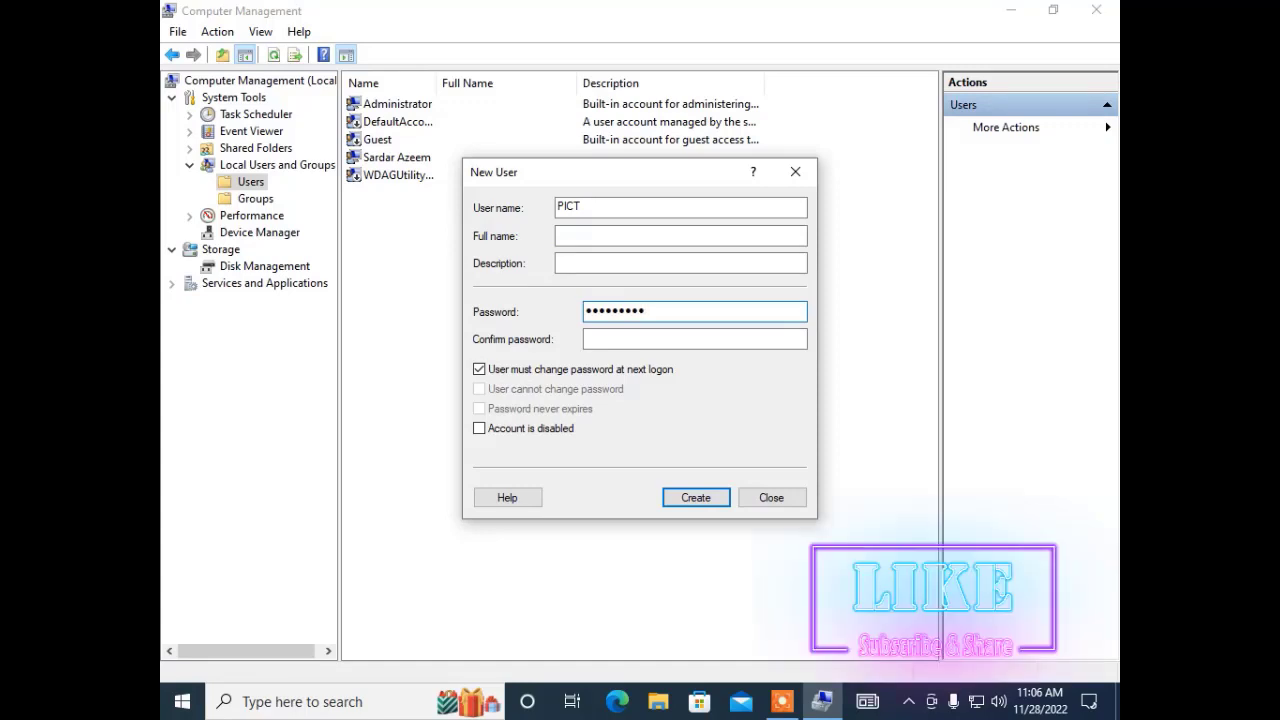
pyautogui.click(694, 339)
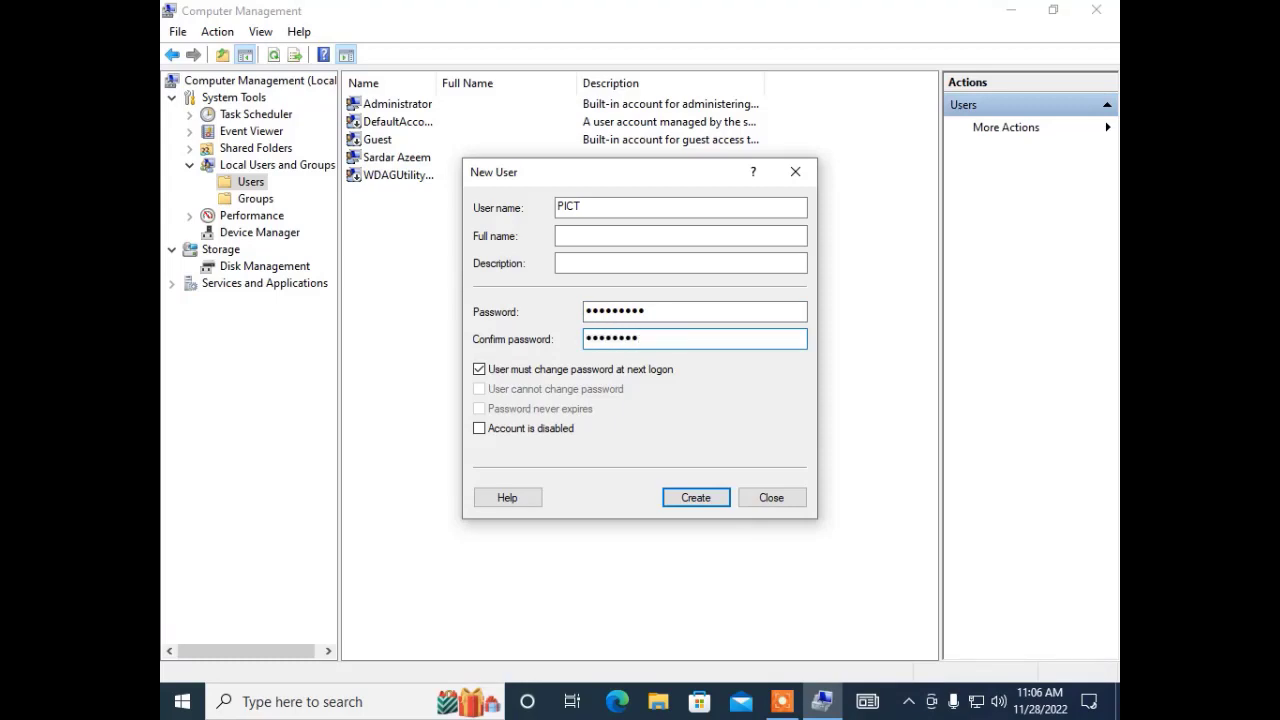
pyautogui.click(182, 701)
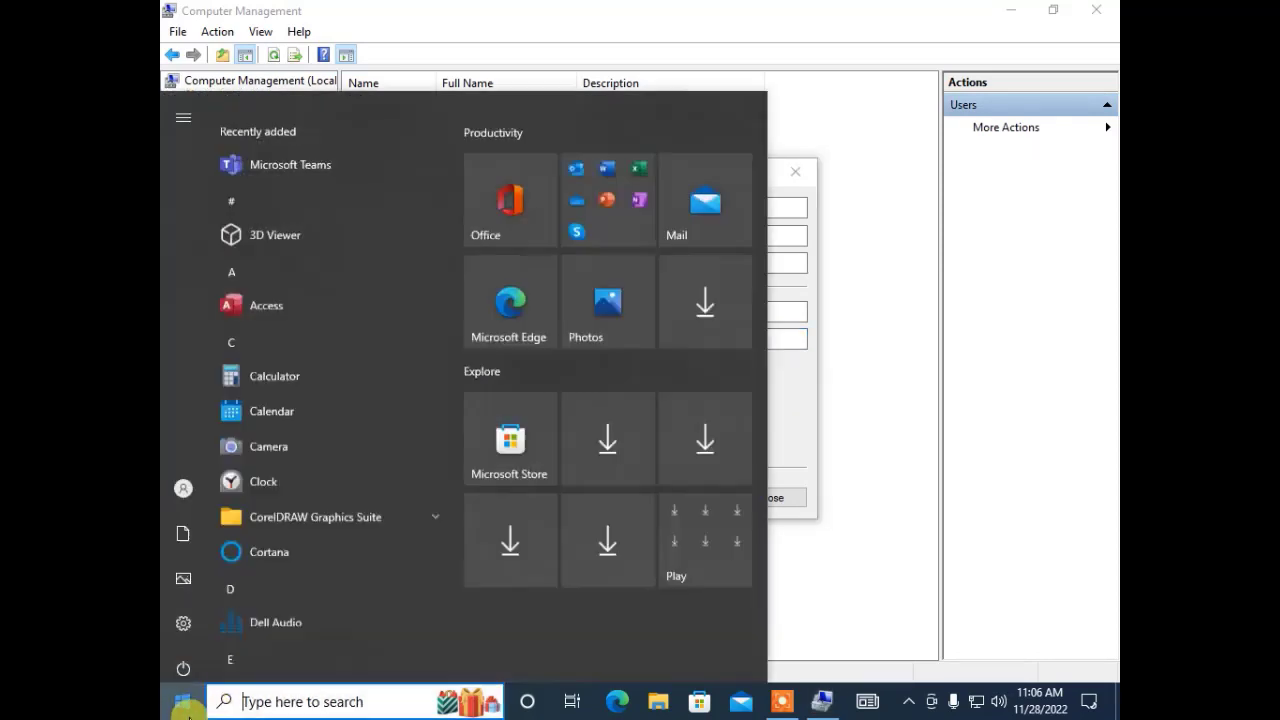
# Launch Notepad and turn on Word Wrap.
pyautogui.write('not')
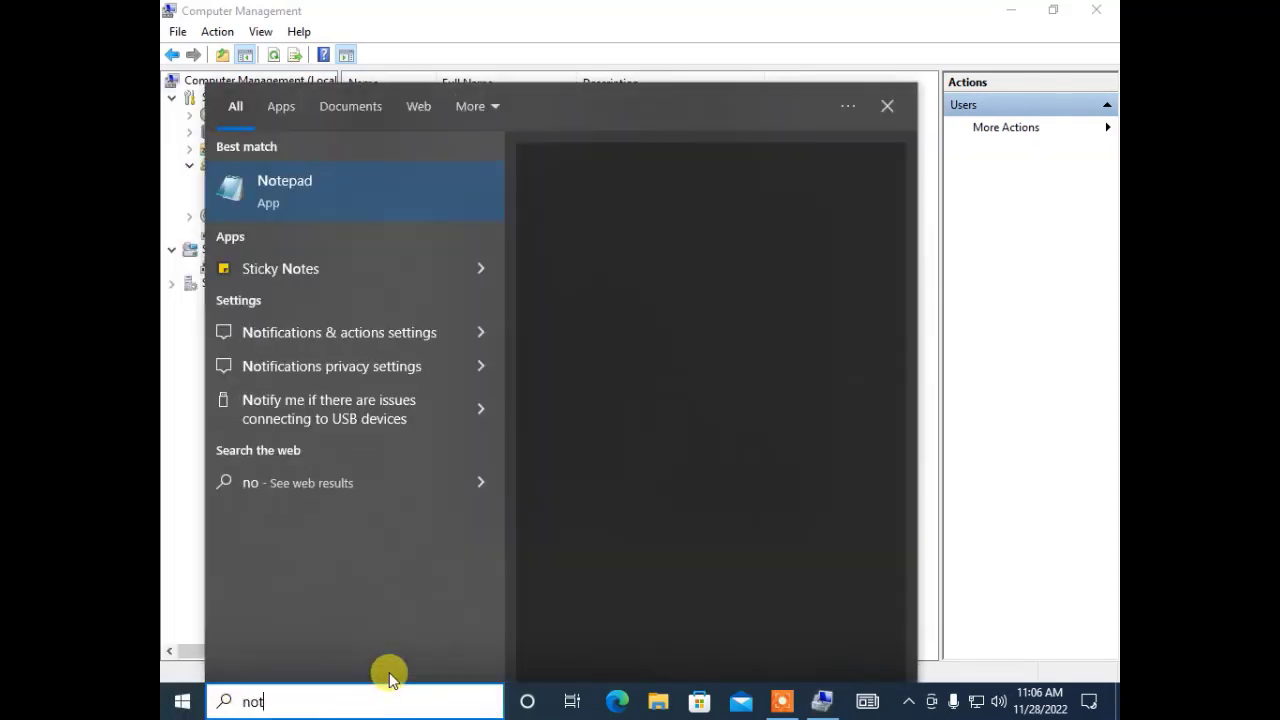
pyautogui.write('epad')
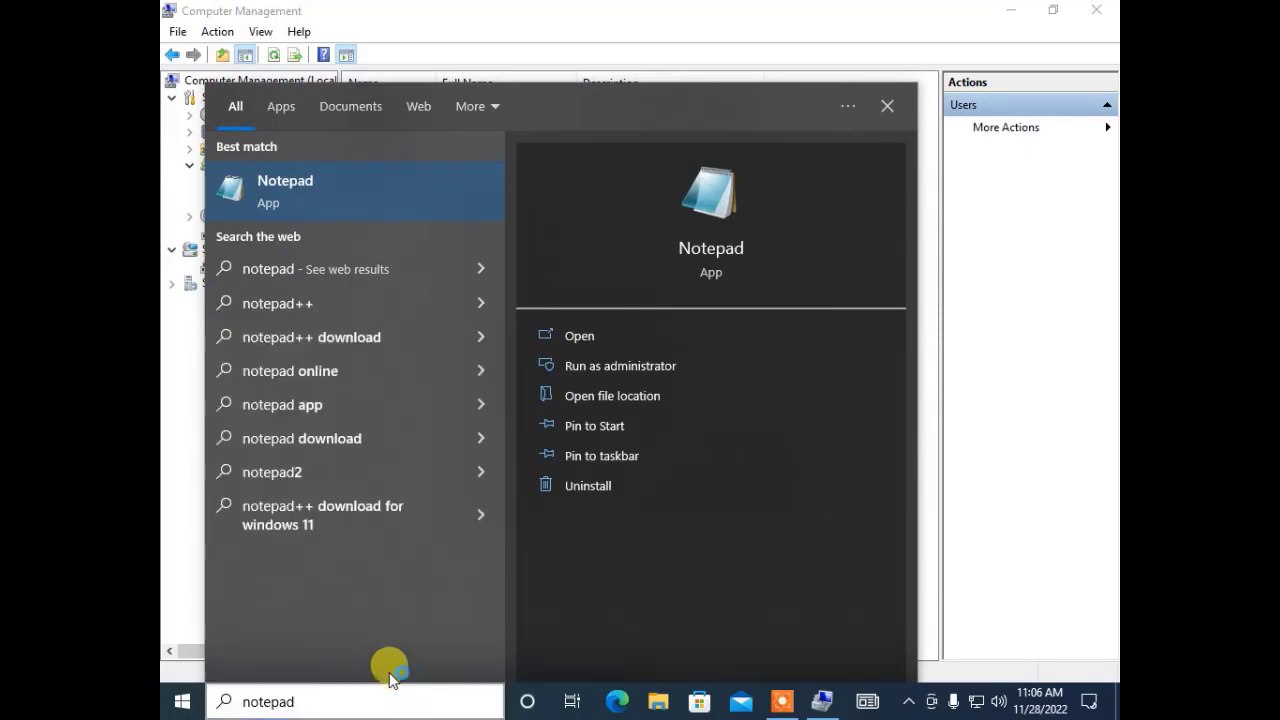
pyautogui.press('Return')
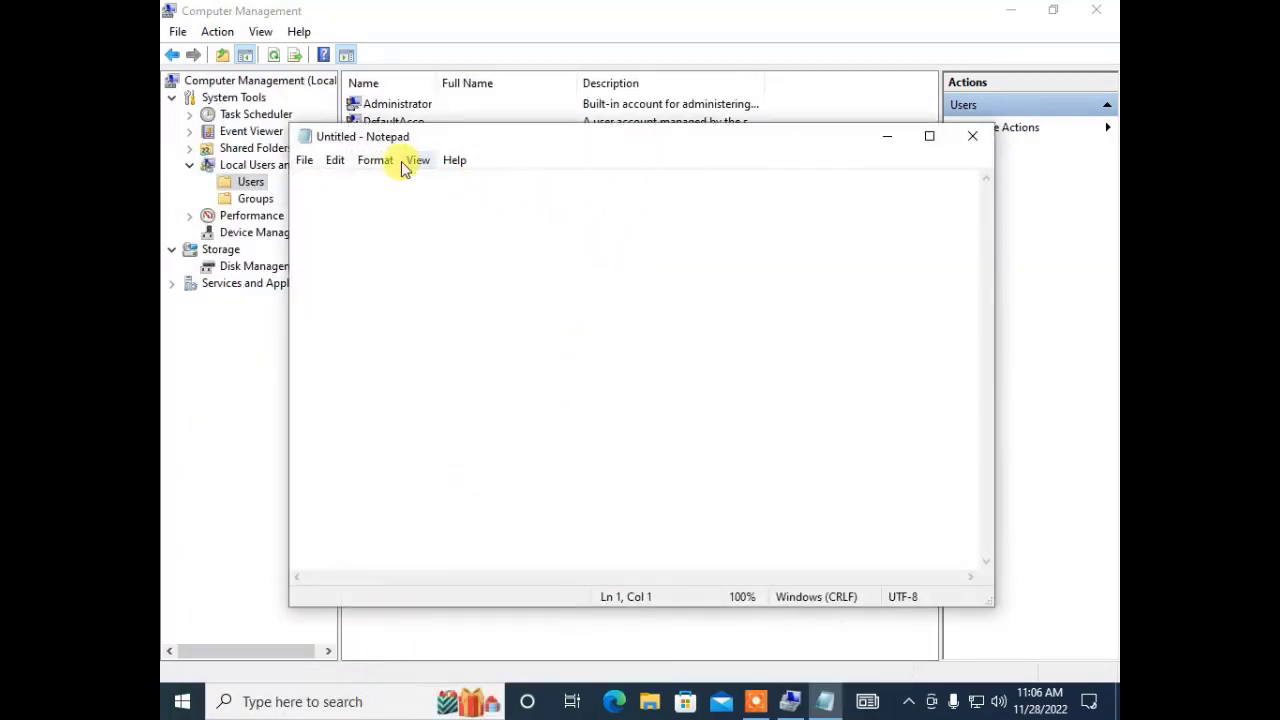
pyautogui.click(380, 162)
pyautogui.click(376, 181)
# Set Notepad's font to Times New Roman Bold 28, type the password, and minimize.
pyautogui.click(374, 161)
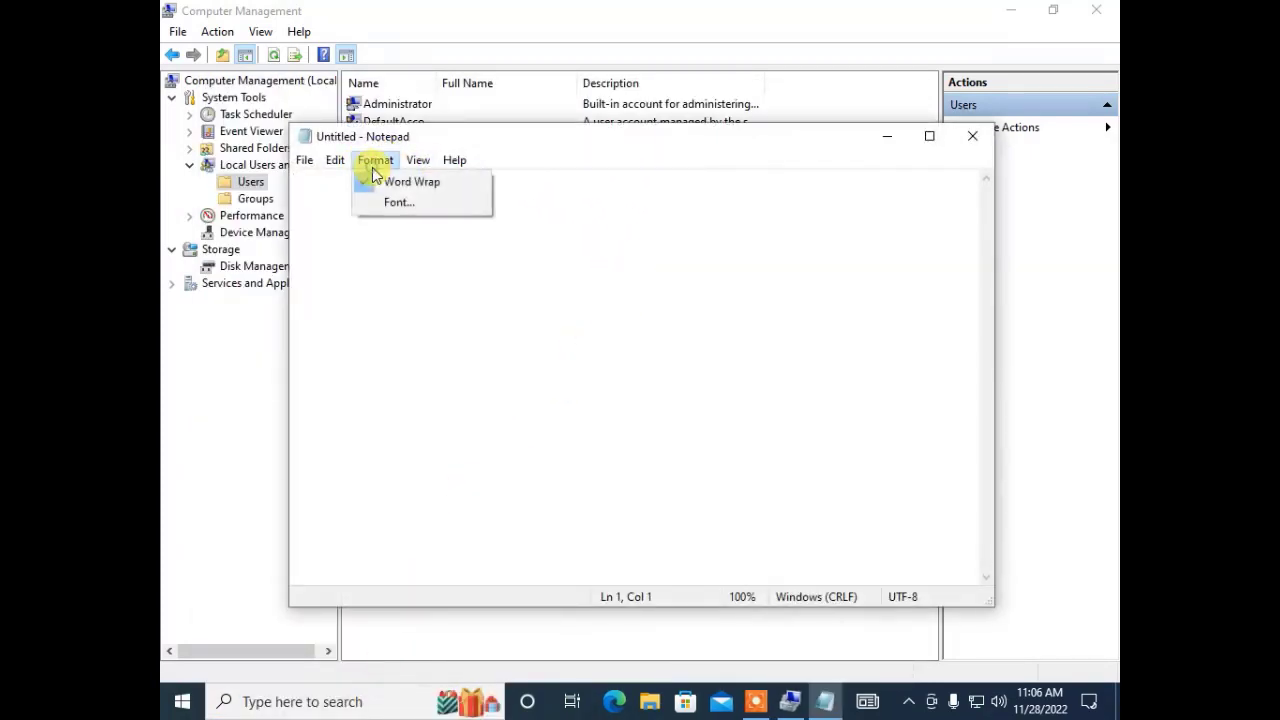
pyautogui.click(372, 209)
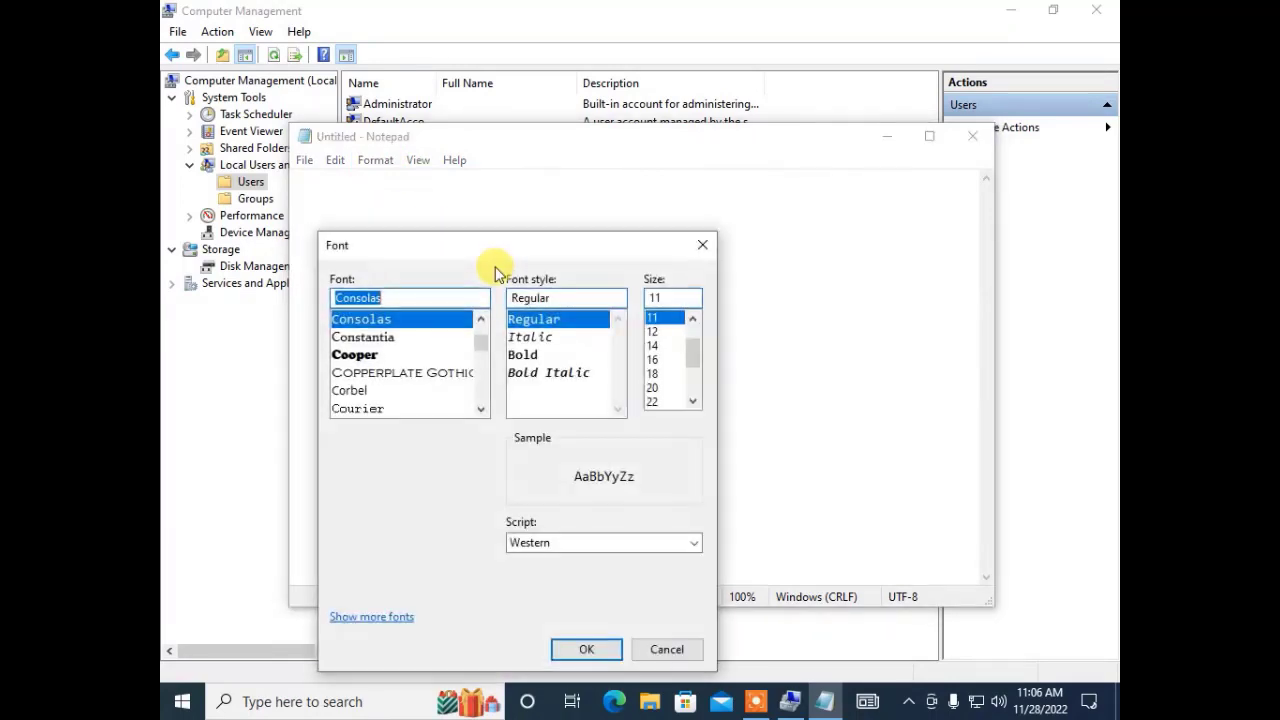
pyautogui.click(370, 355)
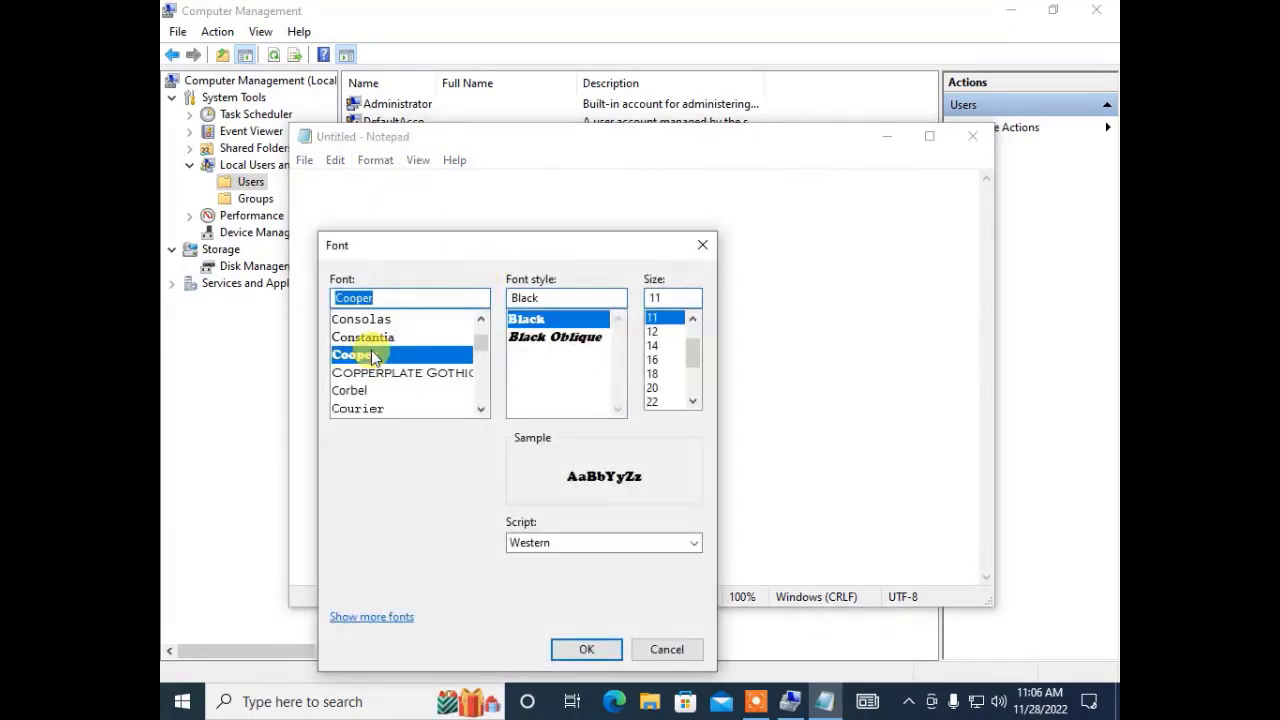
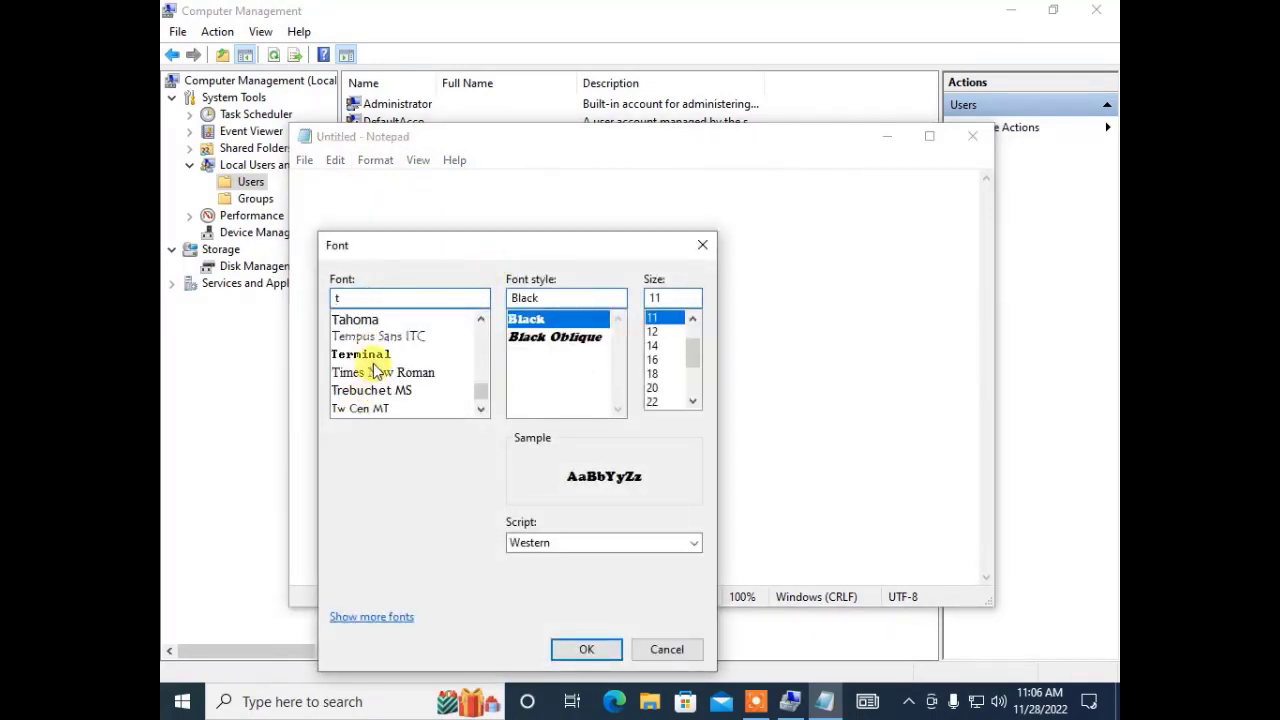
pyautogui.click(375, 372)
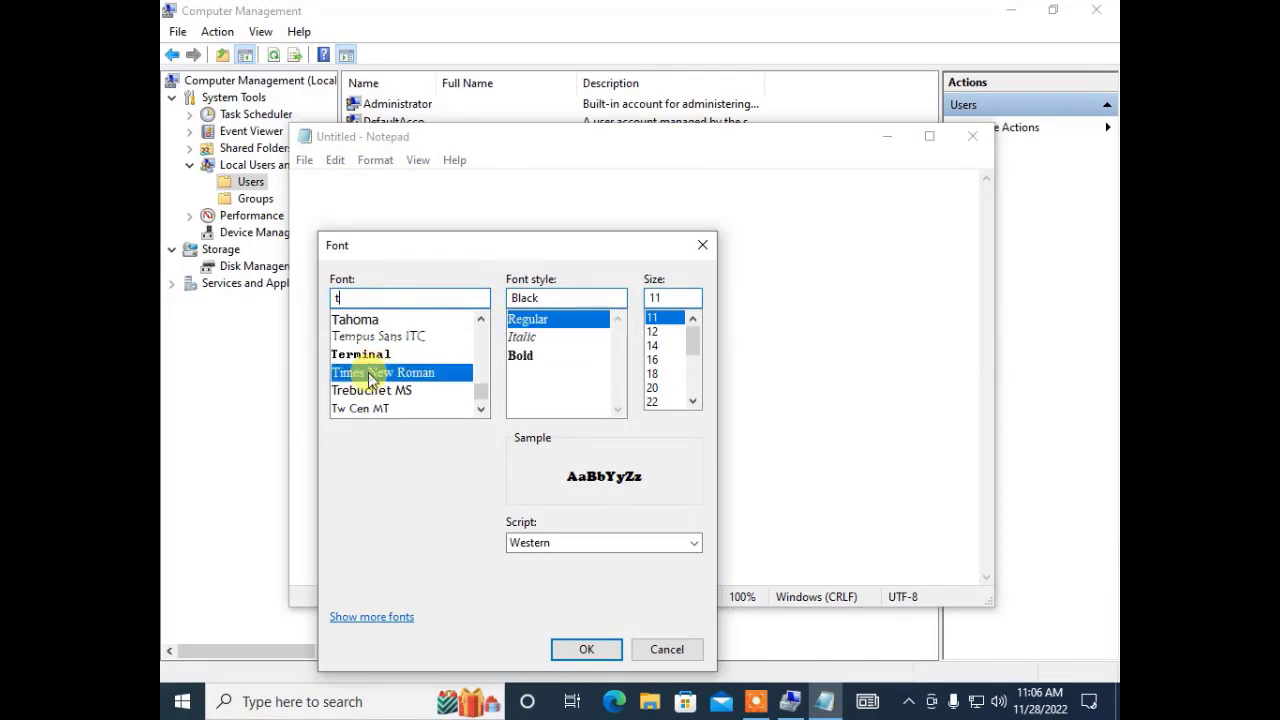
pyautogui.click(522, 358)
pyautogui.click(652, 401)
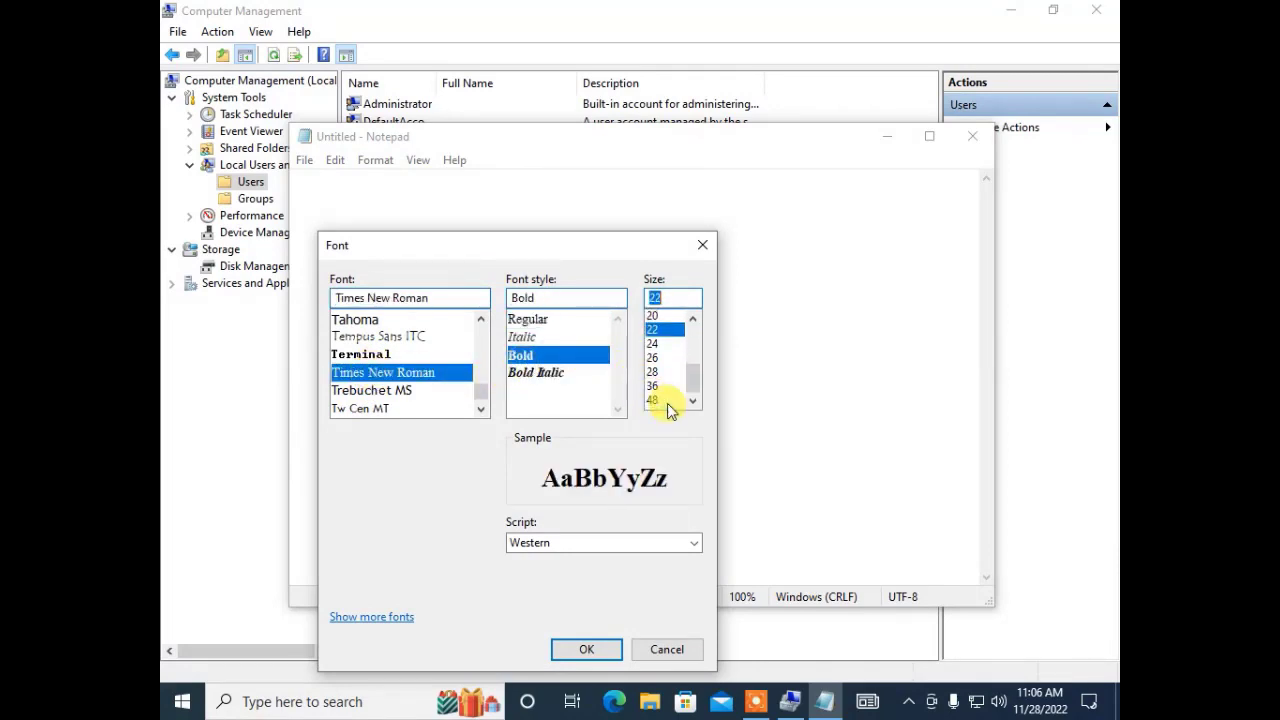
pyautogui.scroll(-1, 669, 400)
pyautogui.click(660, 360)
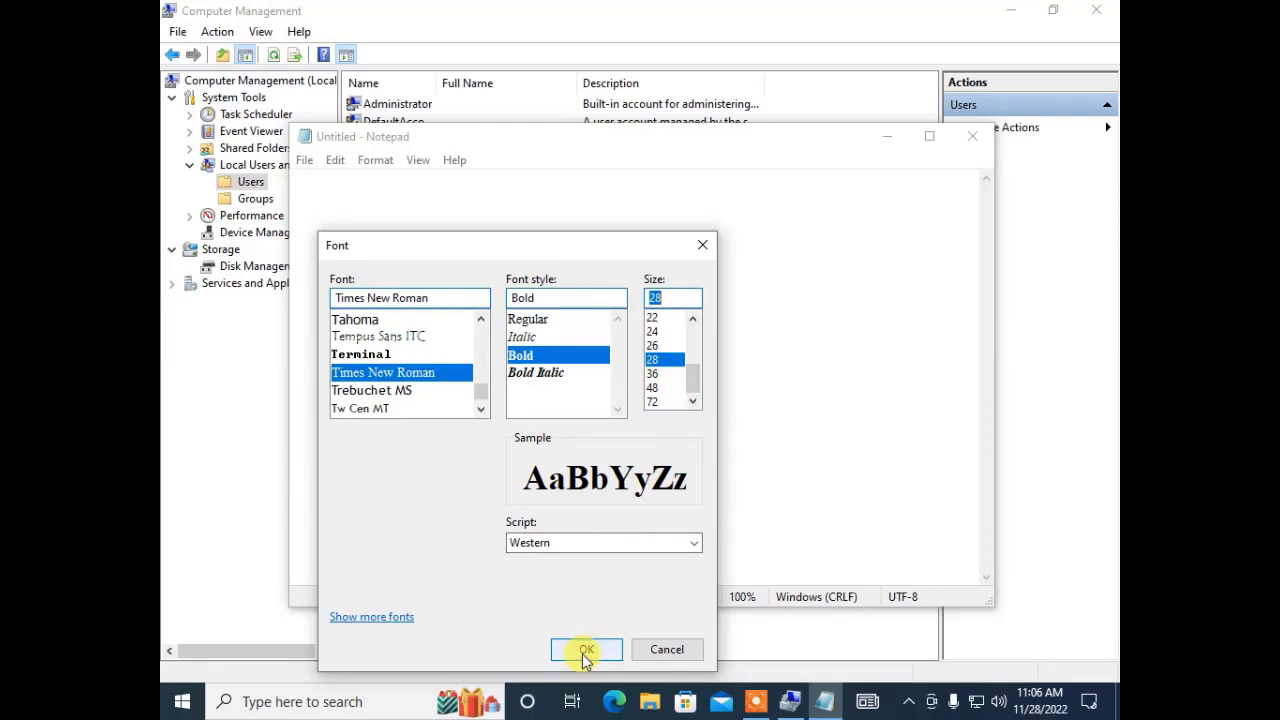
pyautogui.click(585, 651)
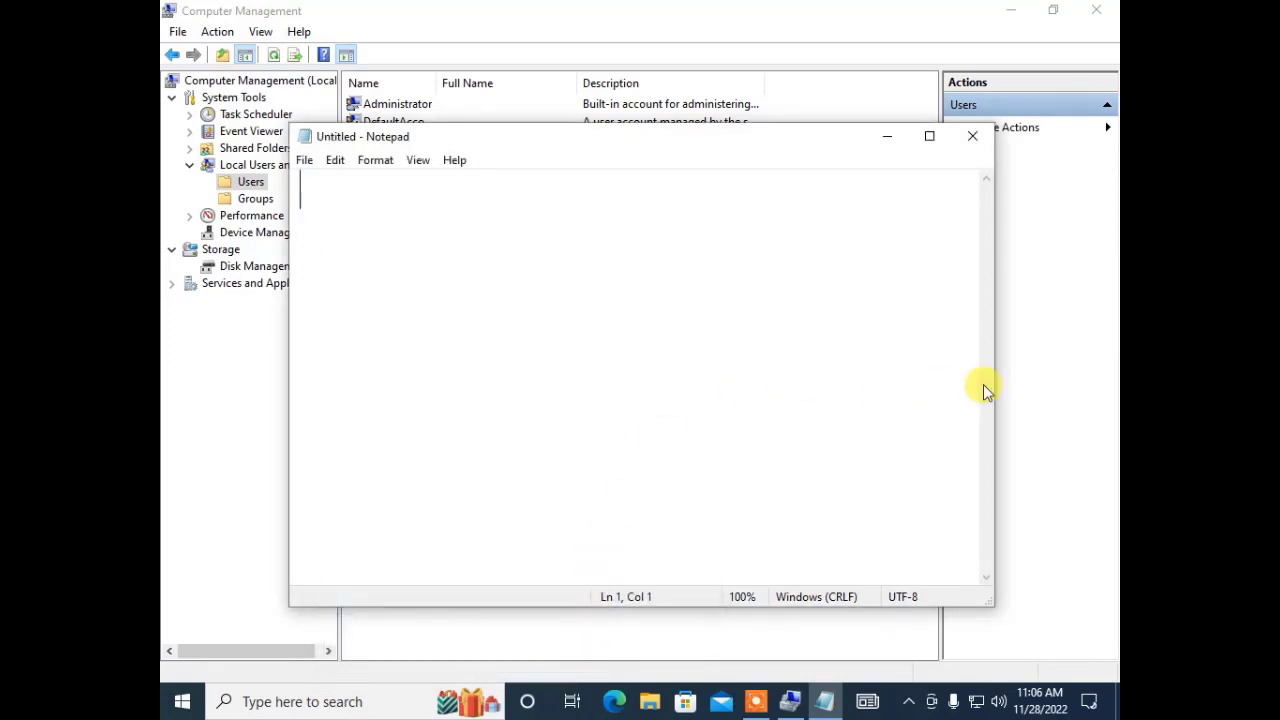
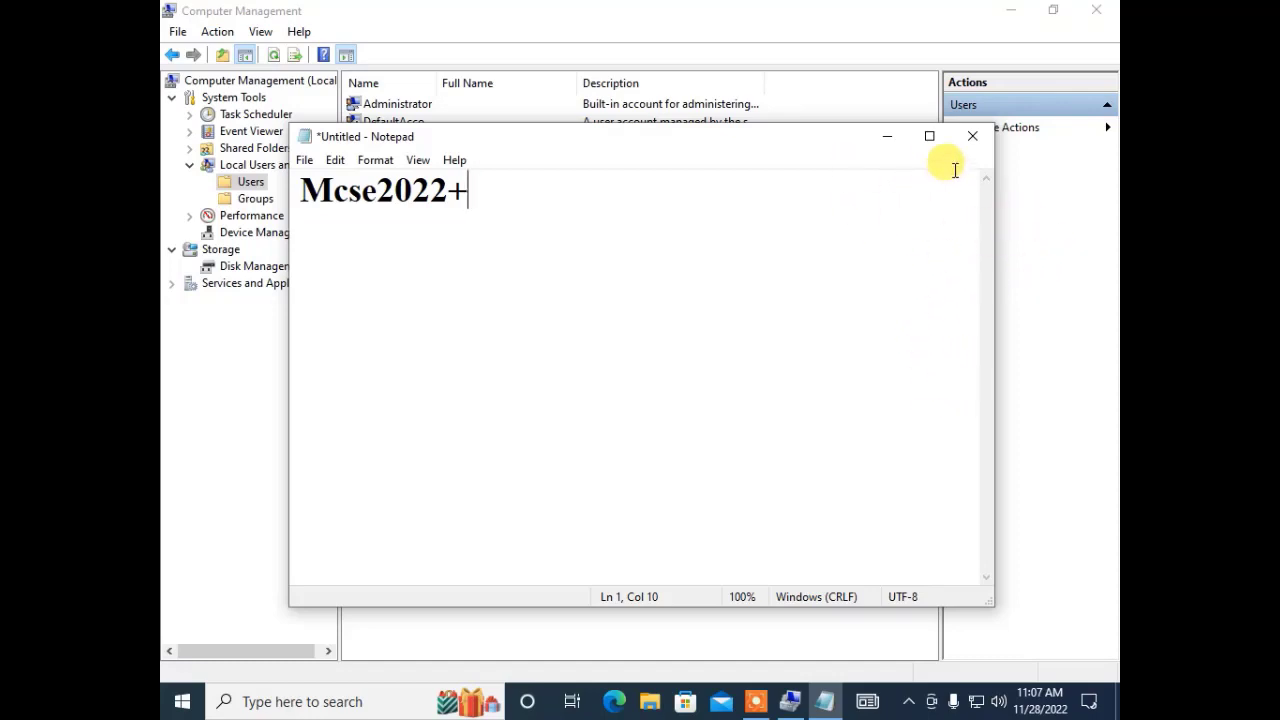
pyautogui.click(887, 136)
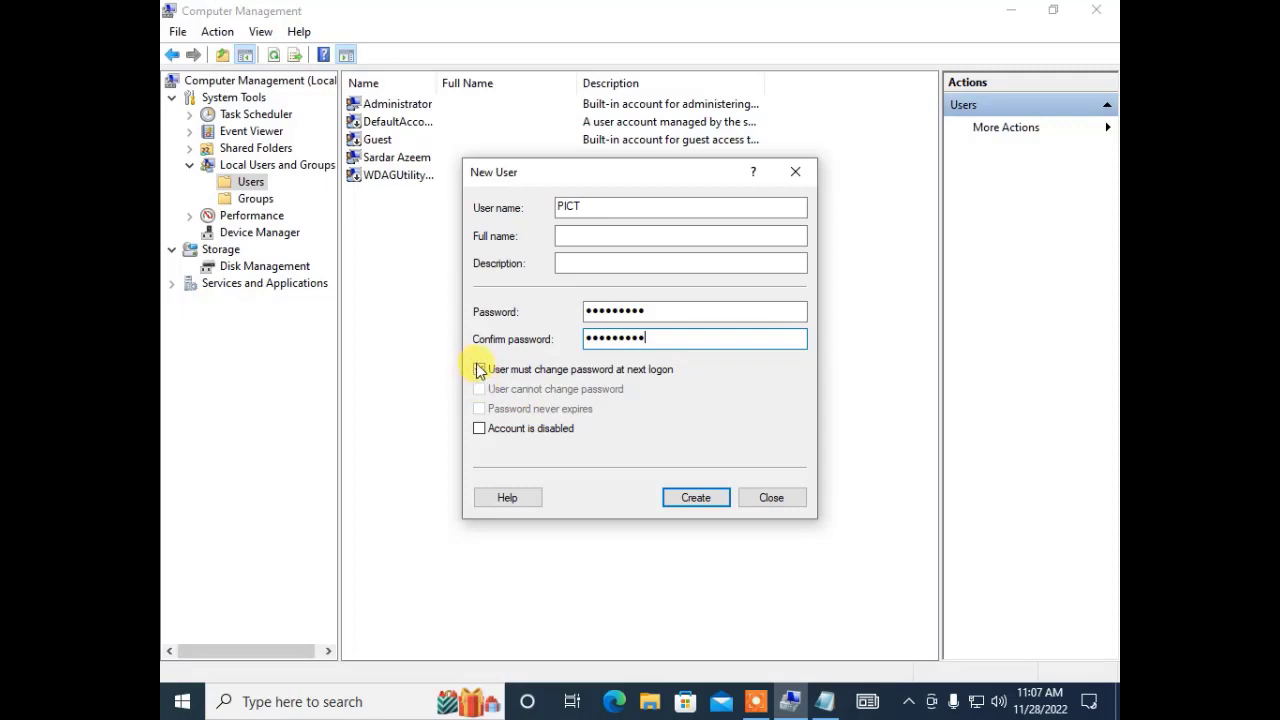
# Create PICT with a password that never expires and the user cannot change.
pyautogui.click(479, 372)
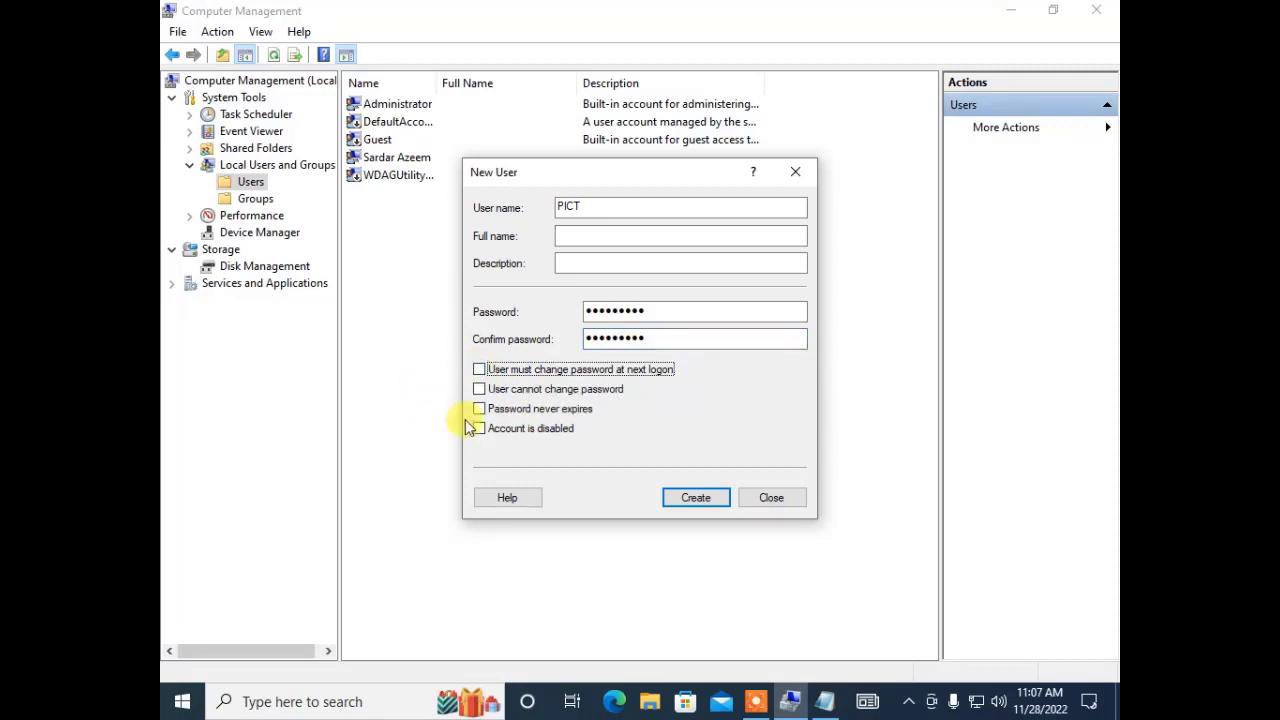
pyautogui.click(485, 391)
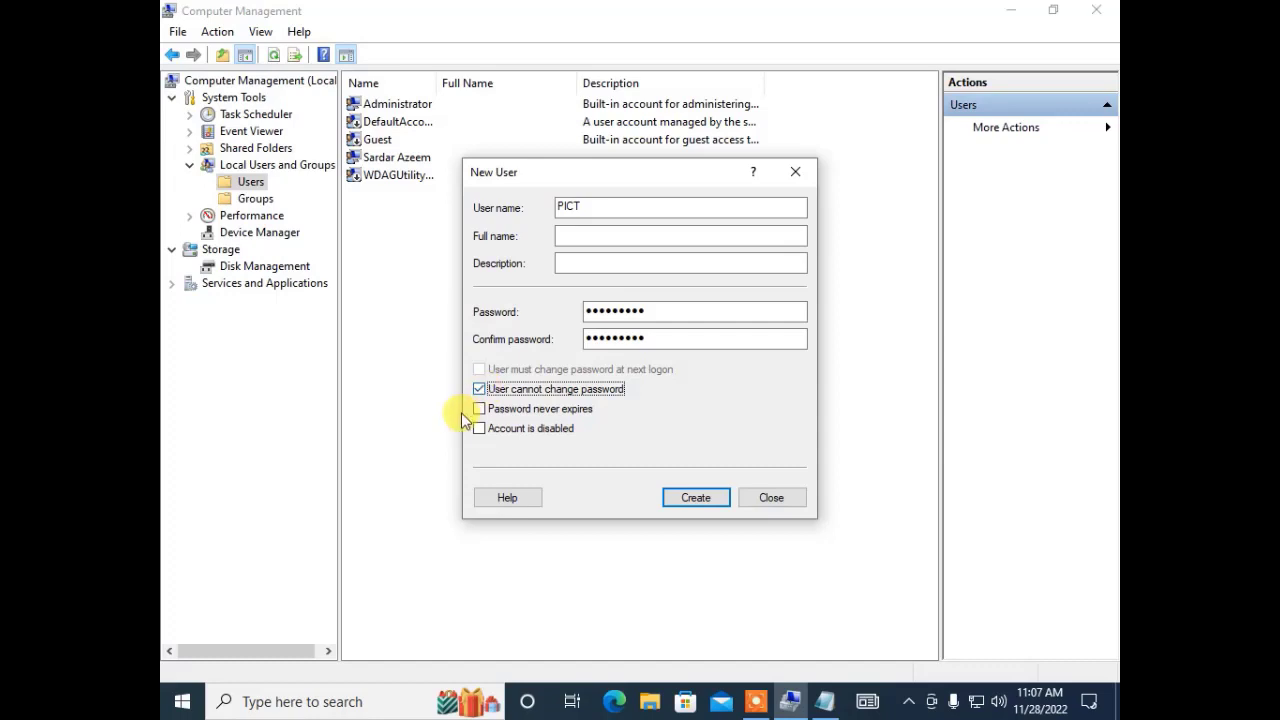
pyautogui.click(481, 412)
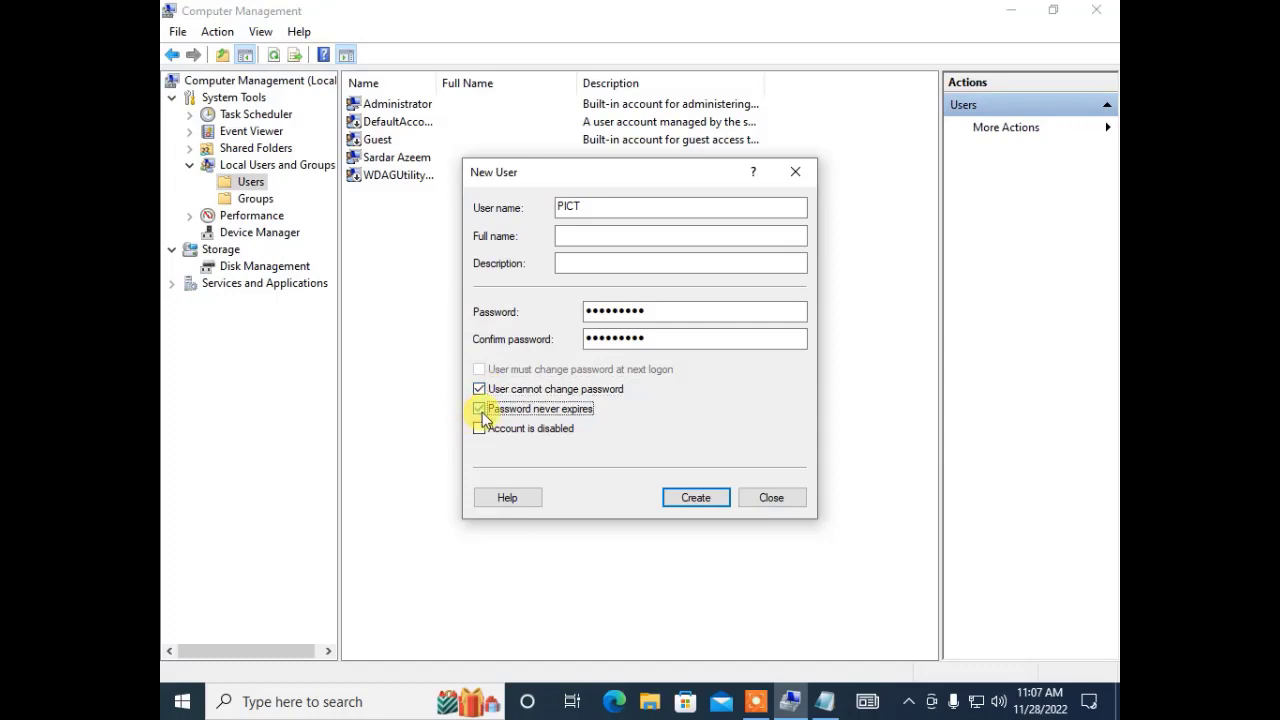
pyautogui.click(709, 500)
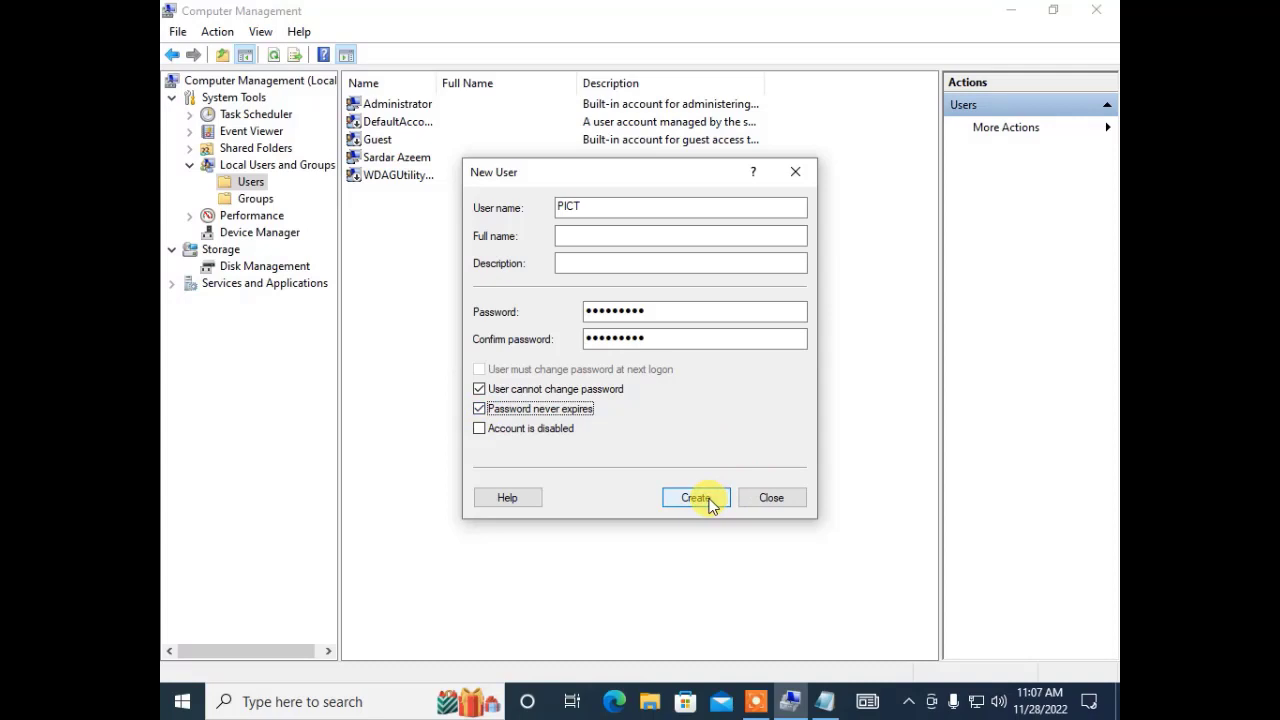
pyautogui.click(710, 501)
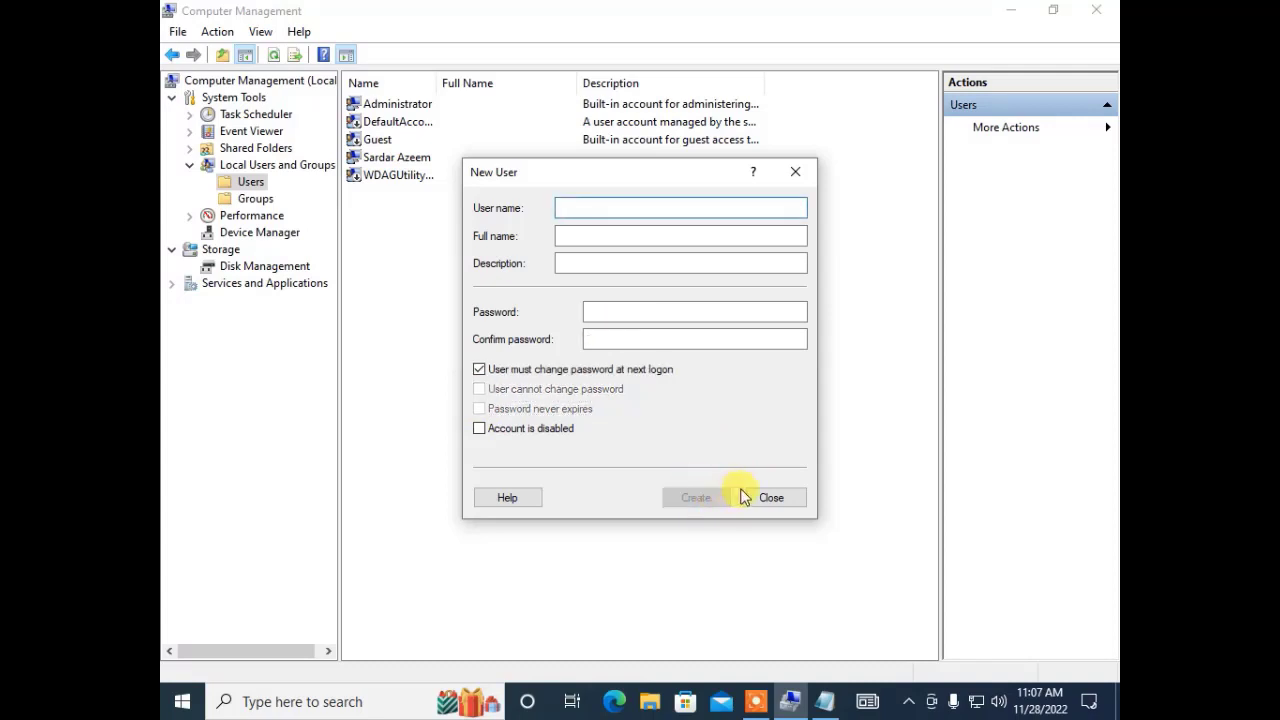
pyautogui.click(748, 497)
pyautogui.click(371, 163)
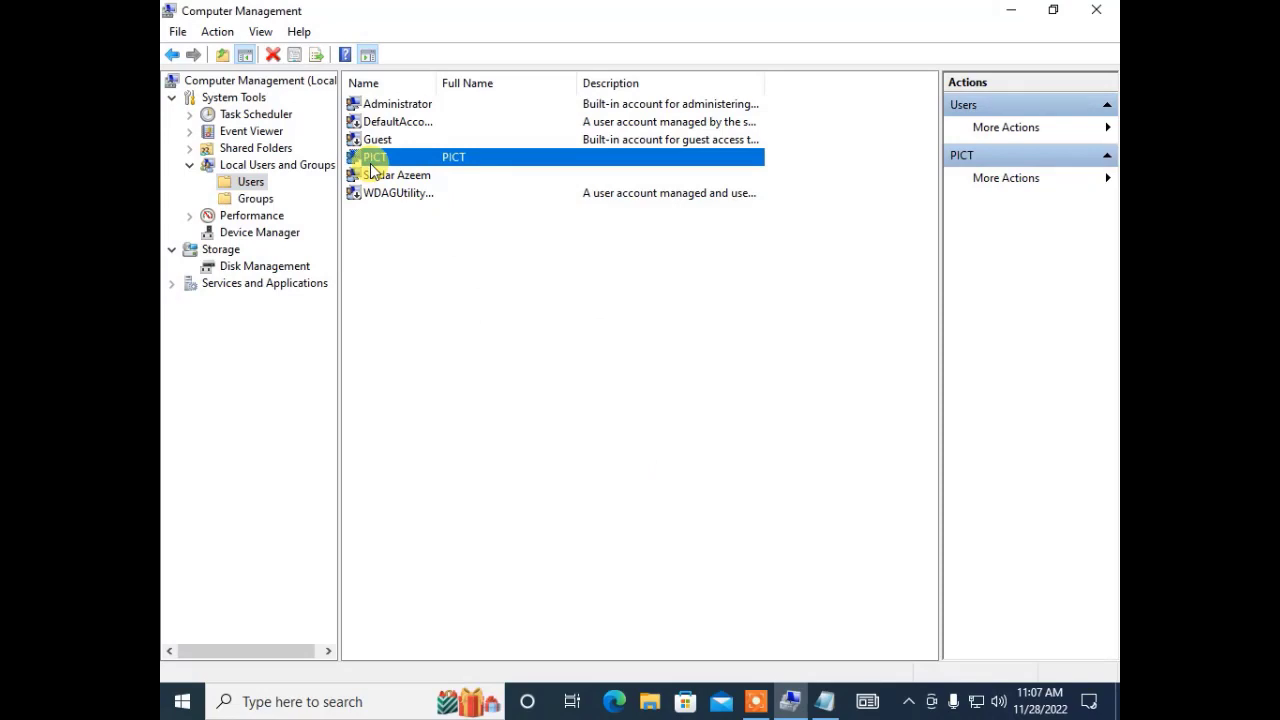
# Fill a second New User form for dit with matching passwords, then restore Notepad.
pyautogui.click(220, 186)
pyautogui.rightClick(240, 184)
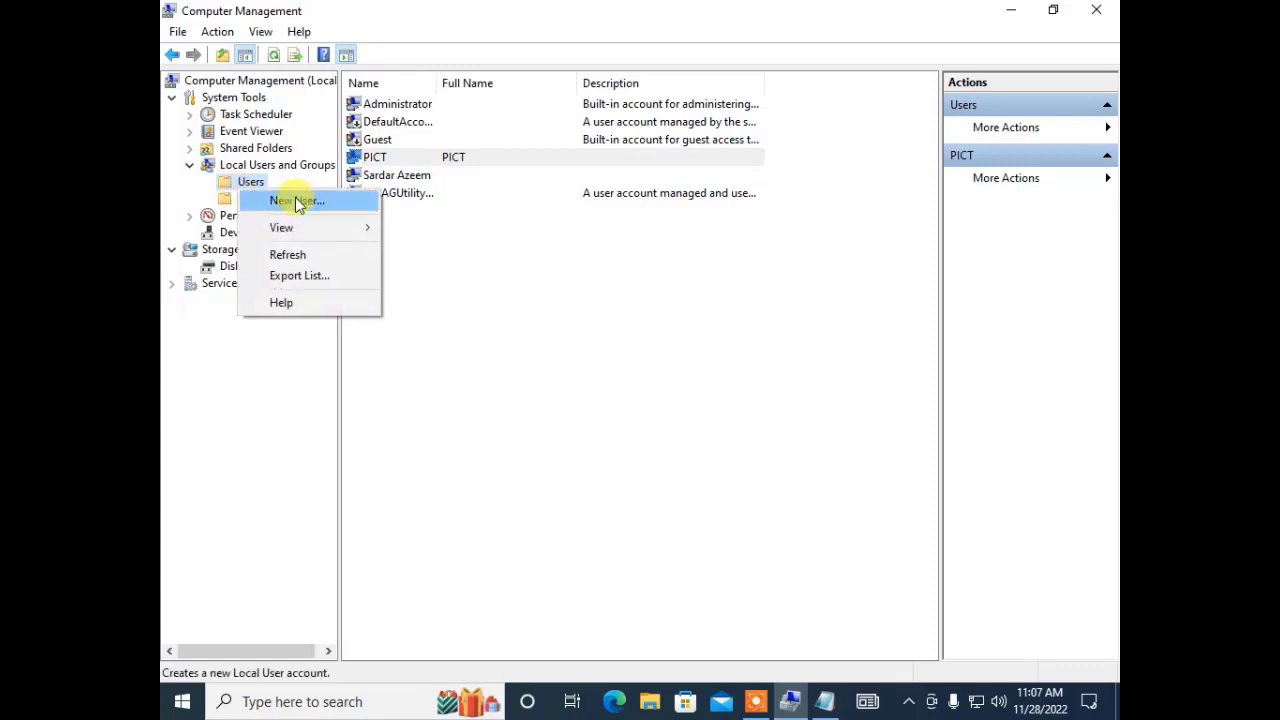
pyautogui.click(297, 200)
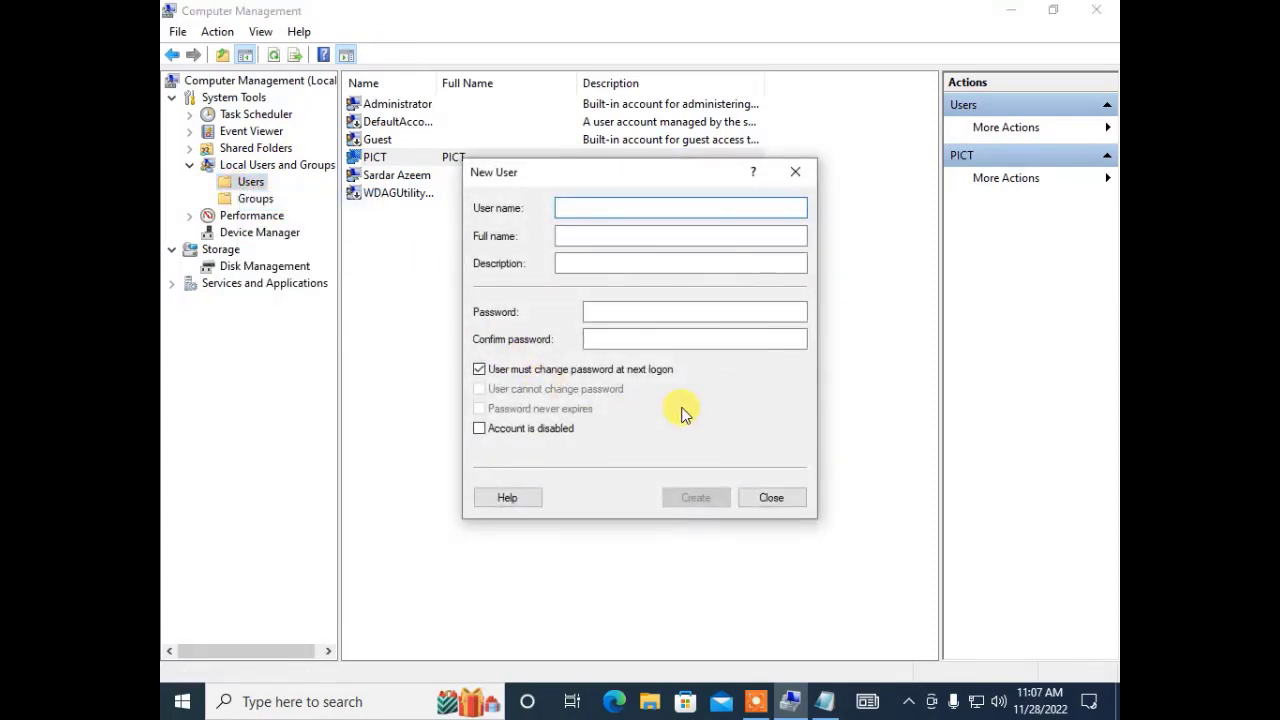
pyautogui.write('dit')
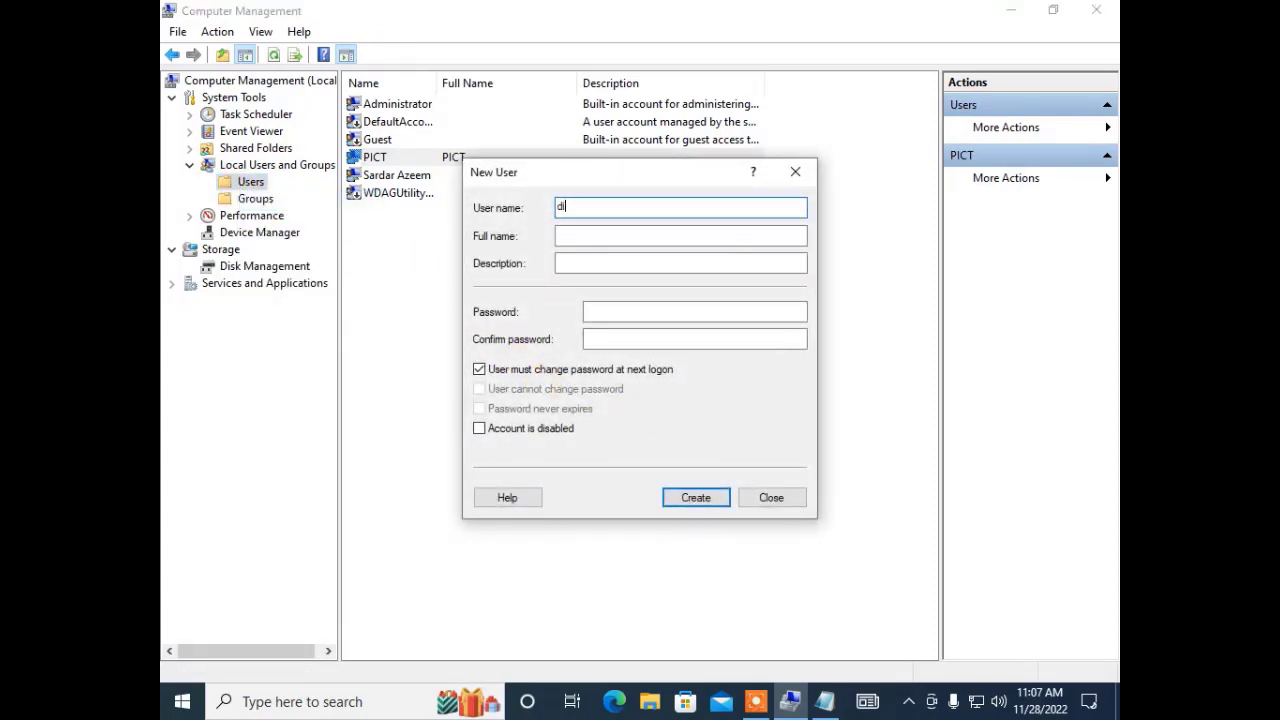
pyautogui.click(606, 316)
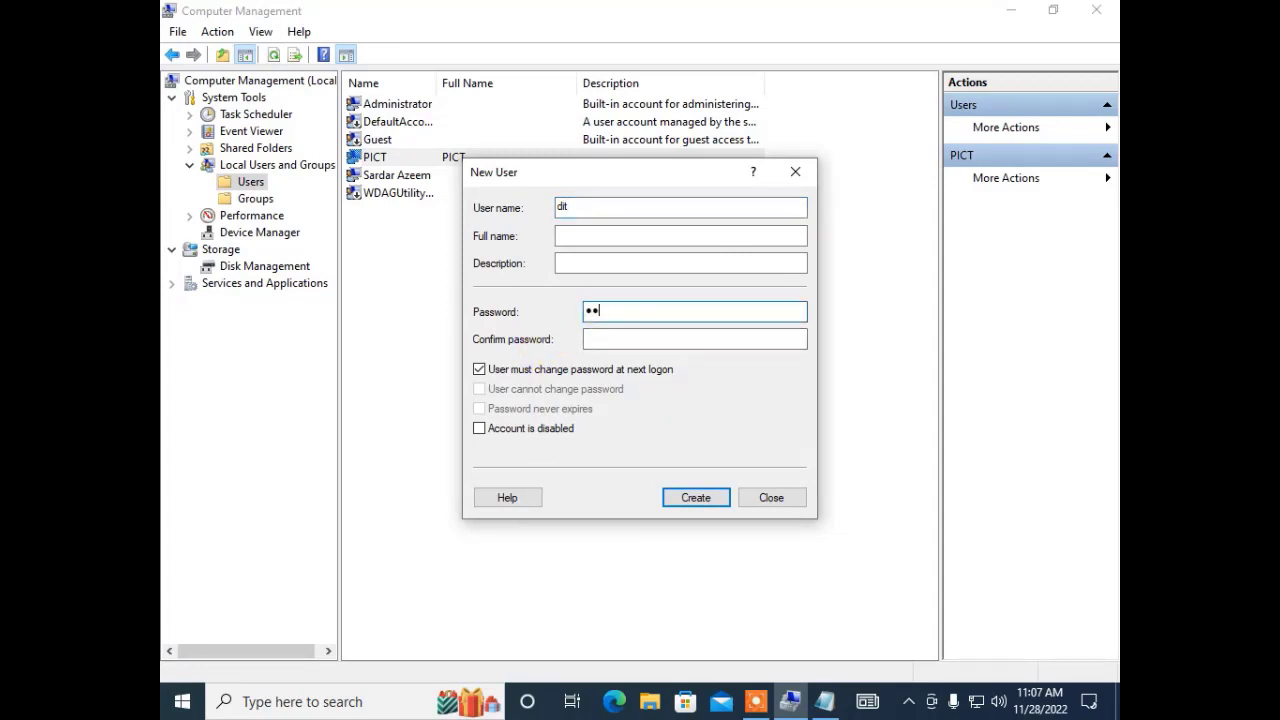
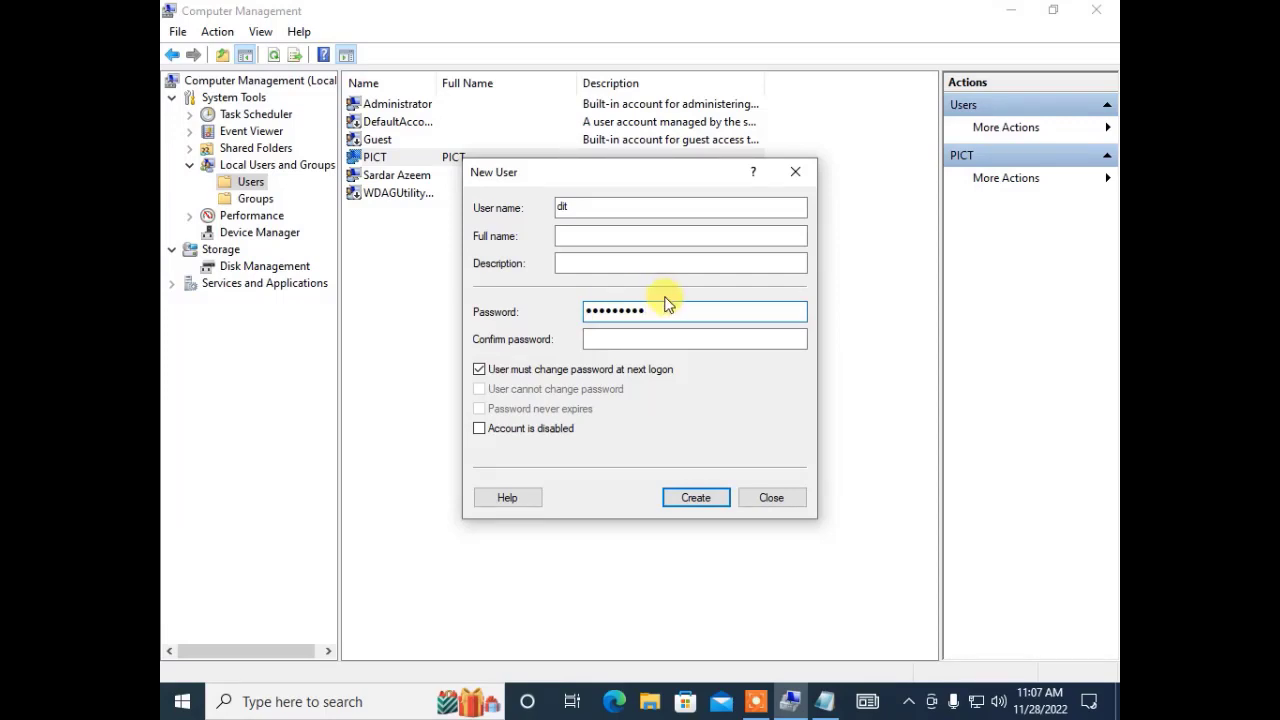
pyautogui.click(620, 336)
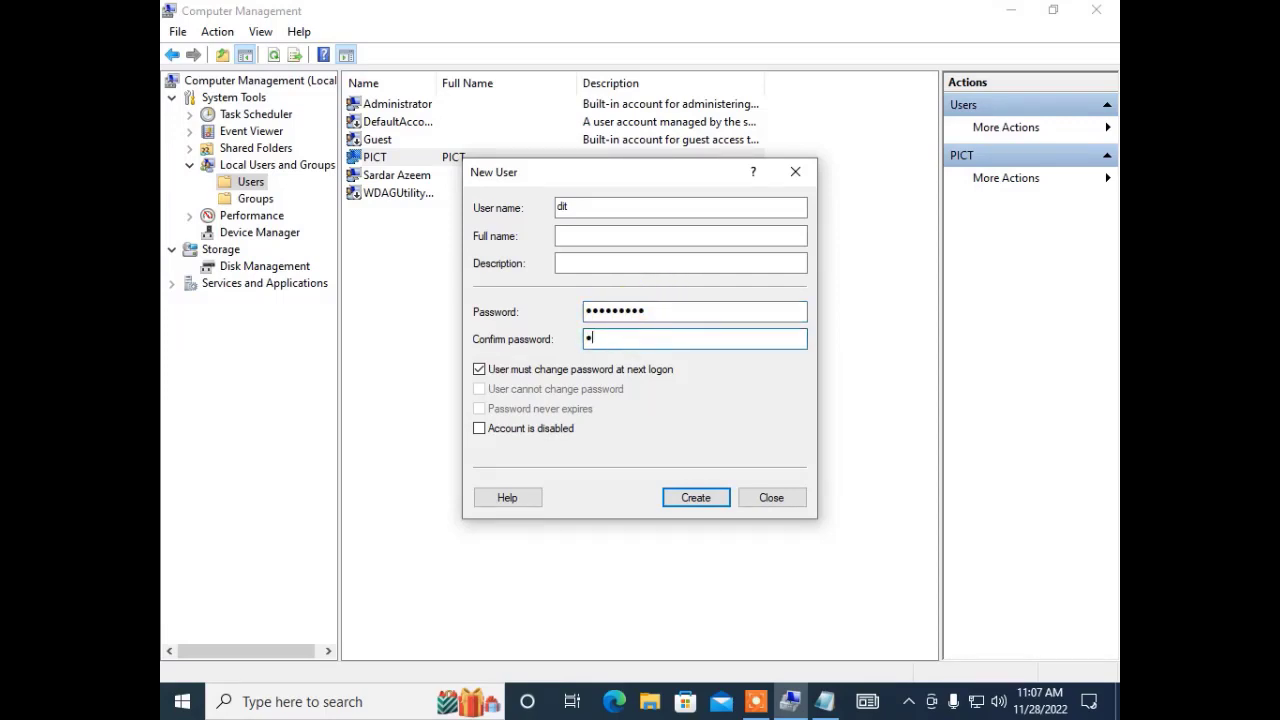
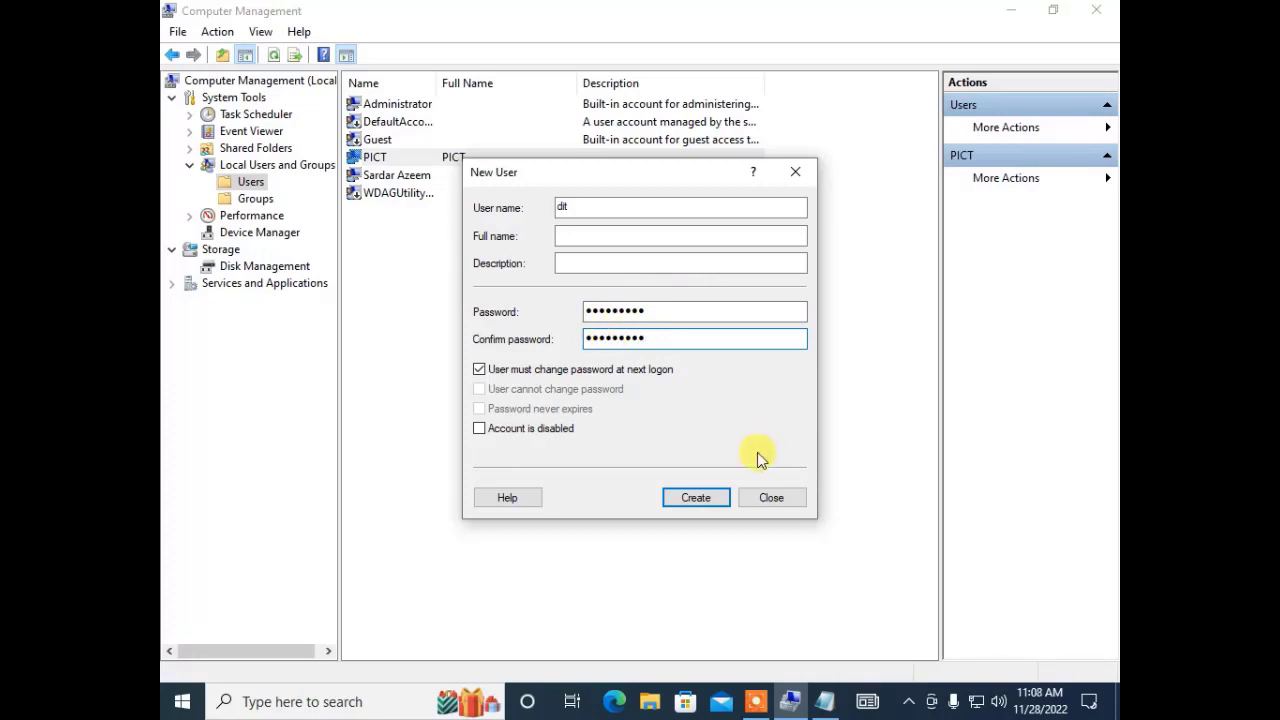
pyautogui.click(826, 700)
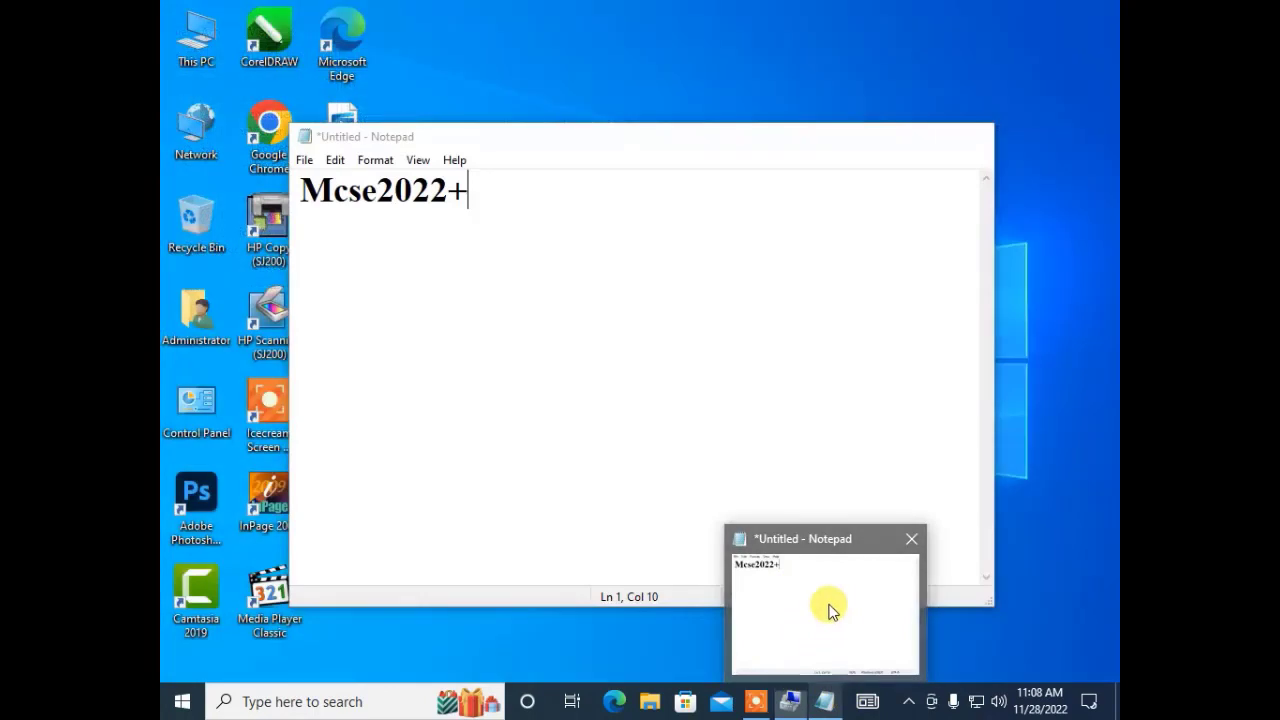
pyautogui.click(829, 604)
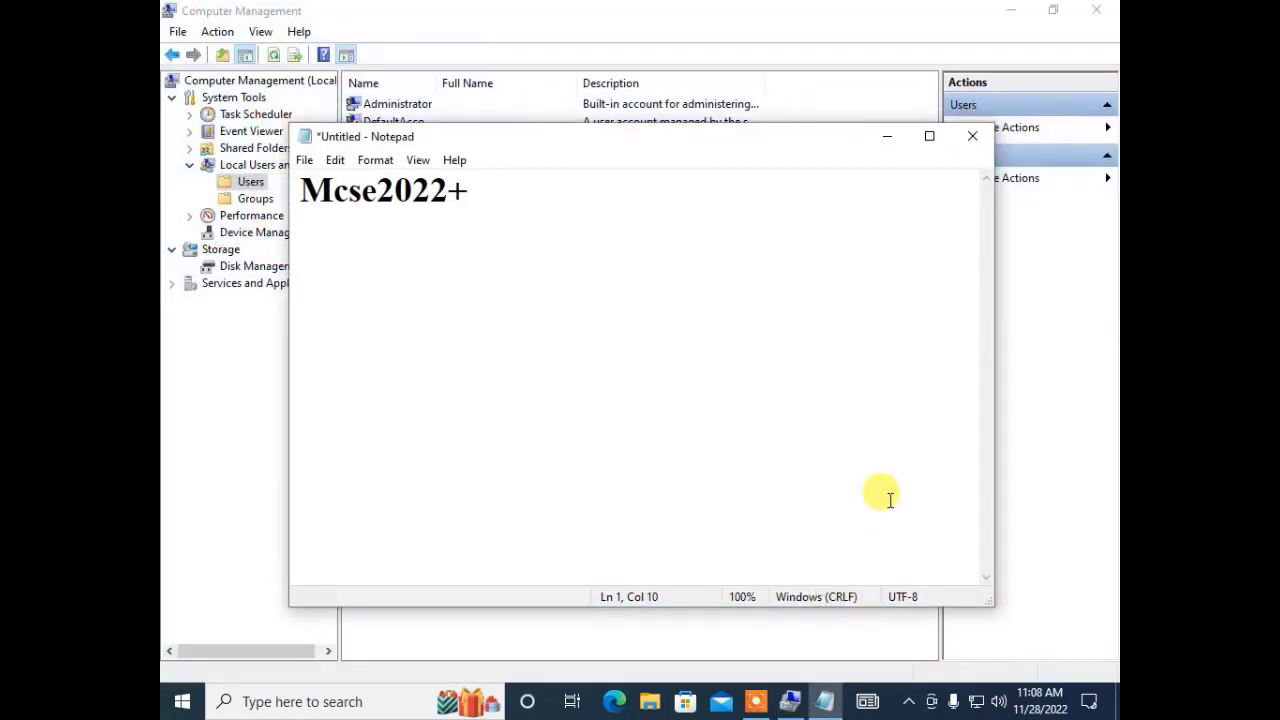
# Add the second password on a new Notepad line and minimize Notepad.
pyautogui.press('Return')
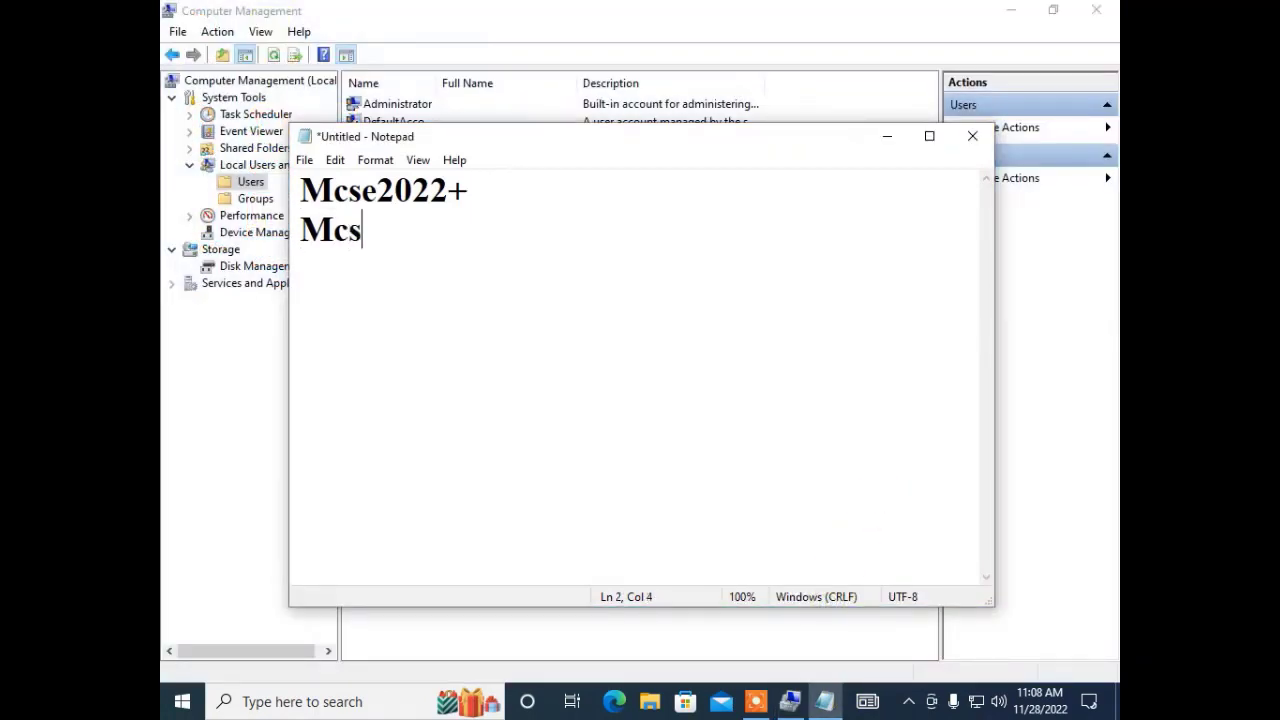
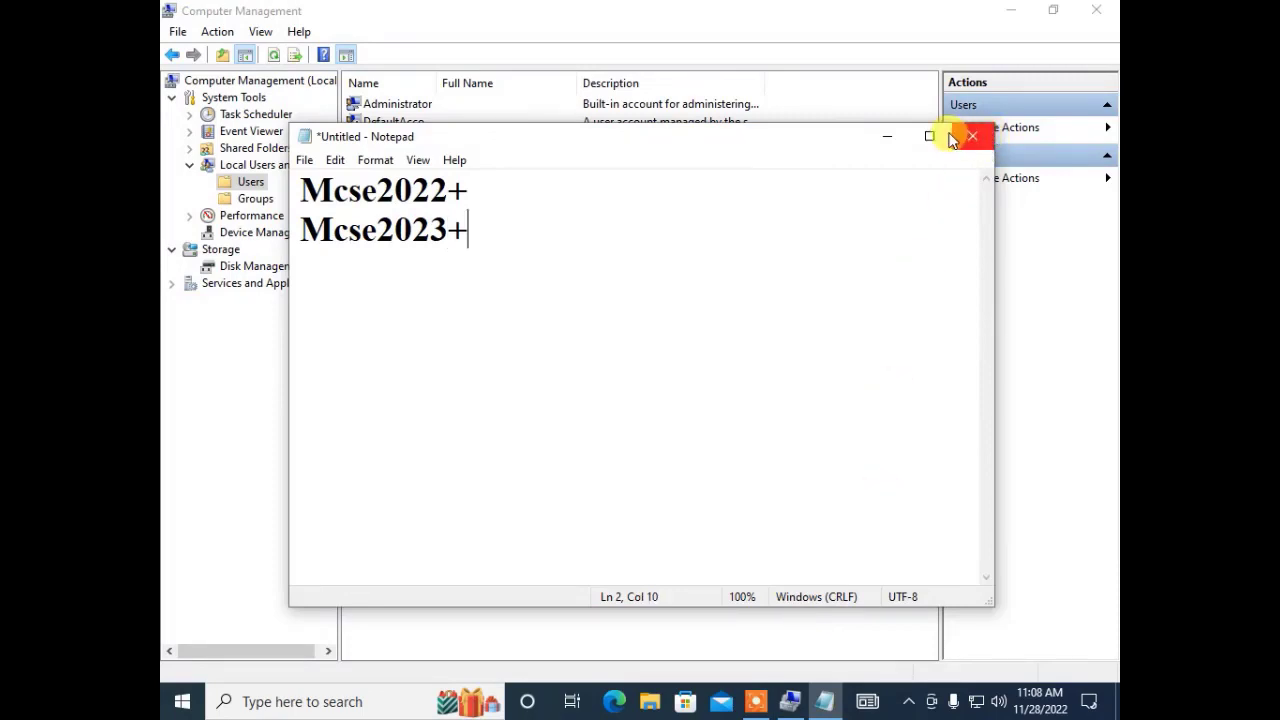
pyautogui.click(899, 137)
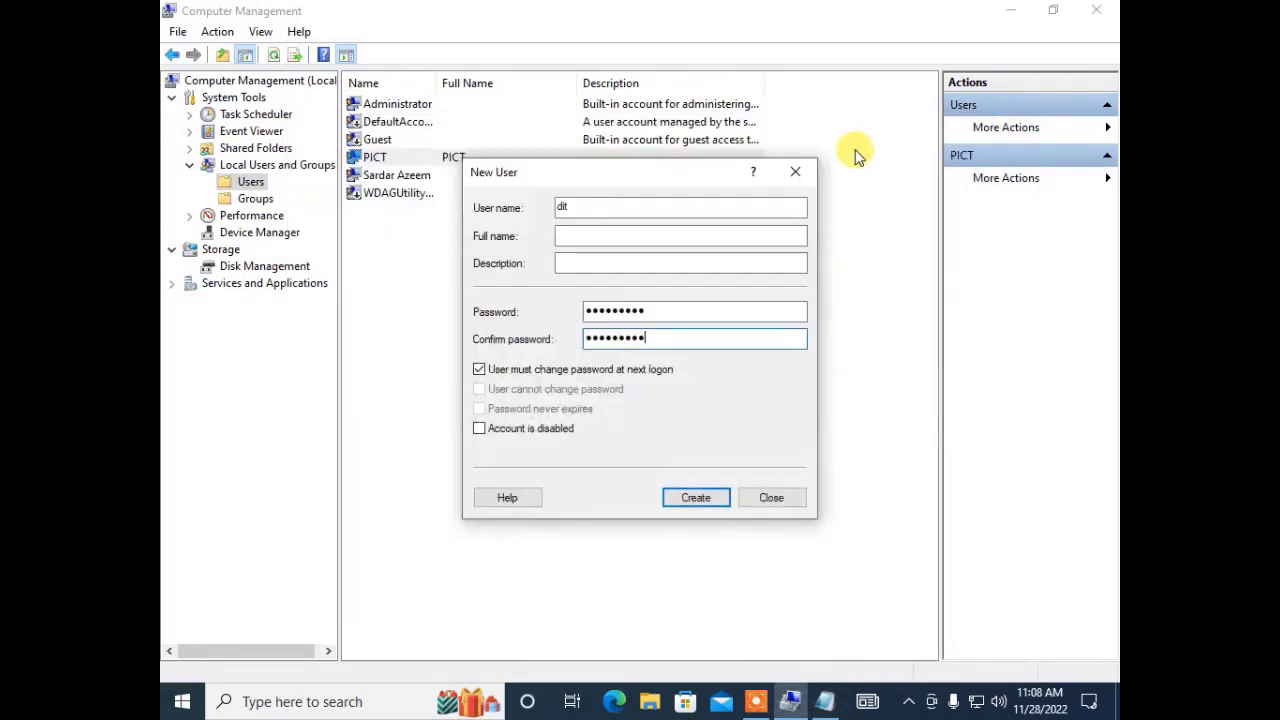
# Create the dit account with a never-expiring password the user cannot change.
pyautogui.click(484, 370)
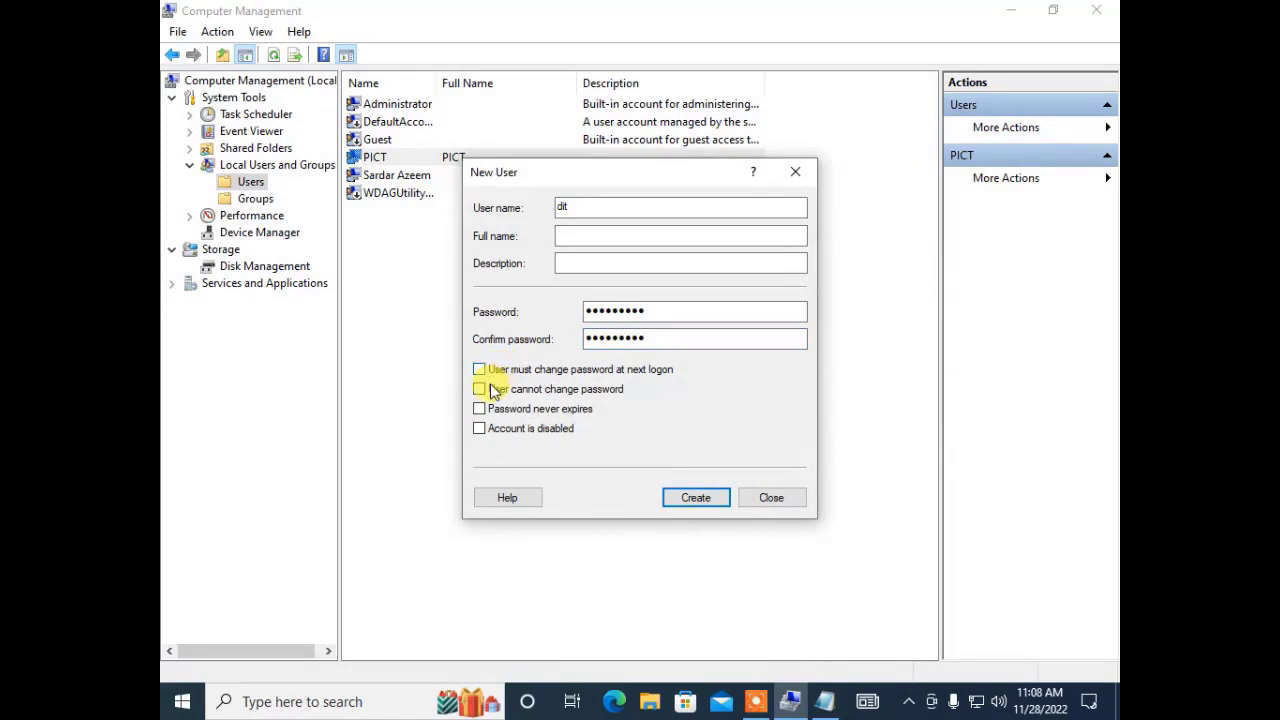
pyautogui.click(489, 390)
pyautogui.click(480, 408)
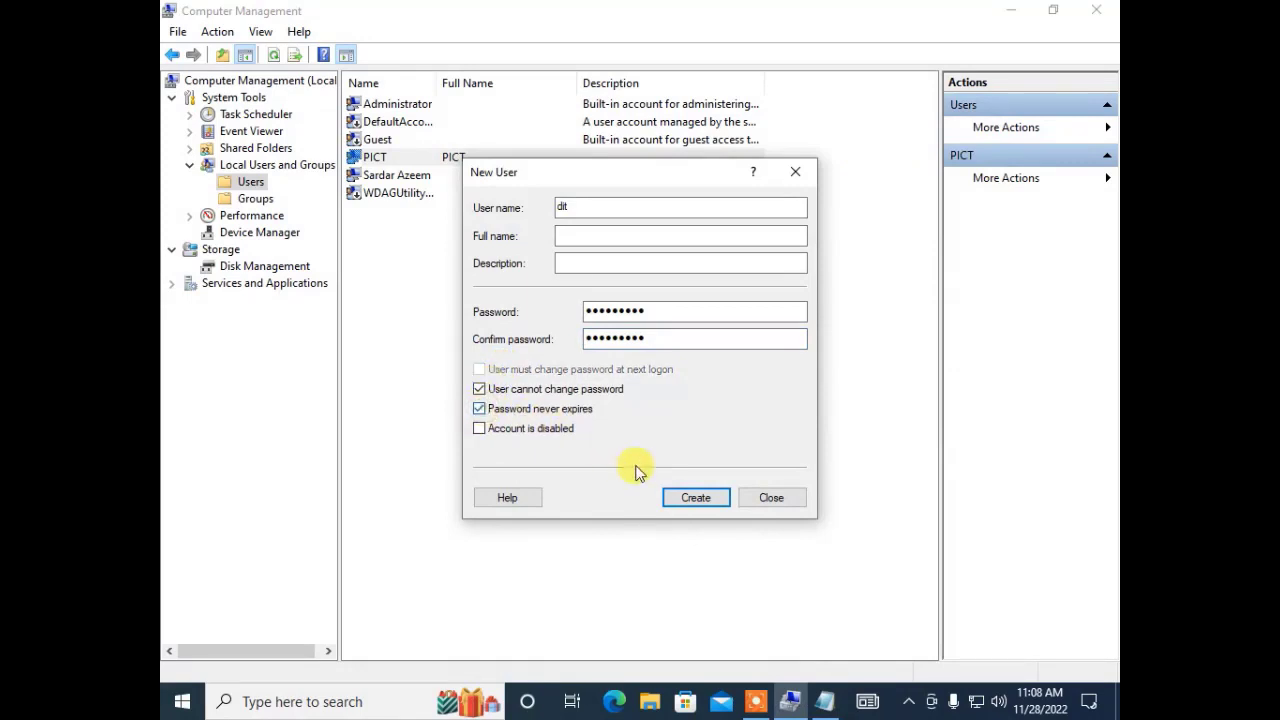
pyautogui.click(695, 498)
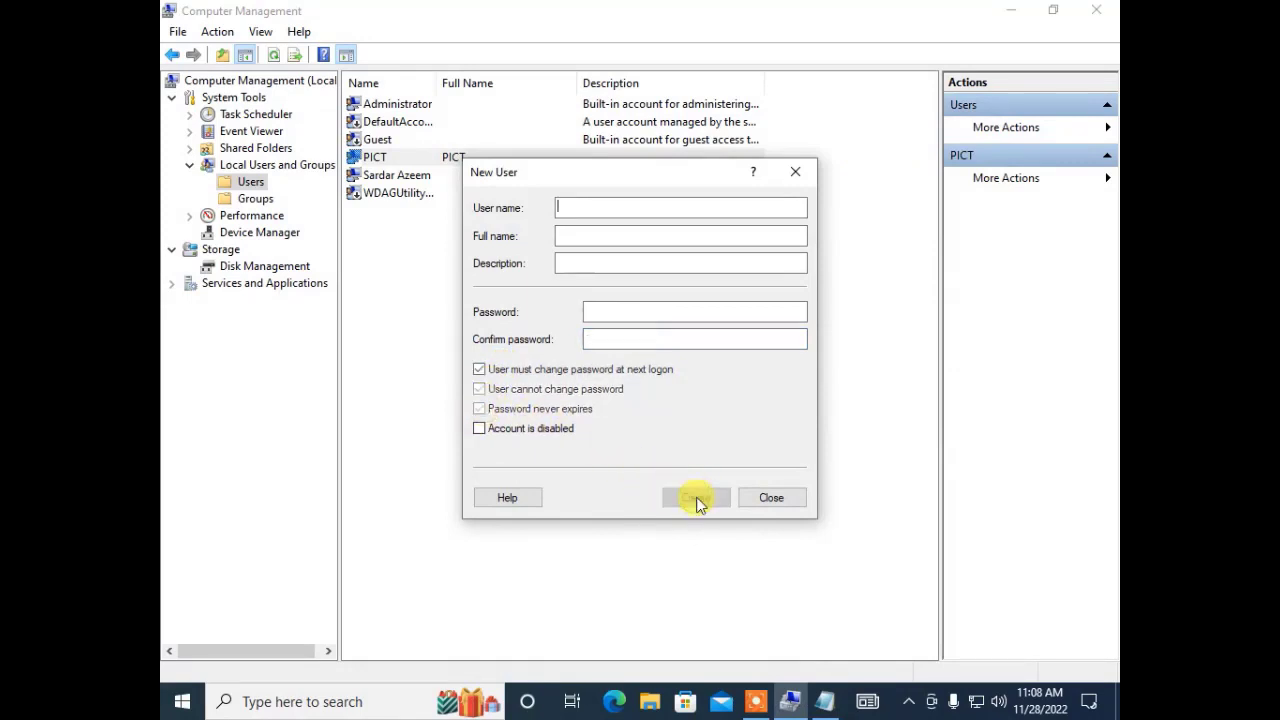
pyautogui.click(774, 498)
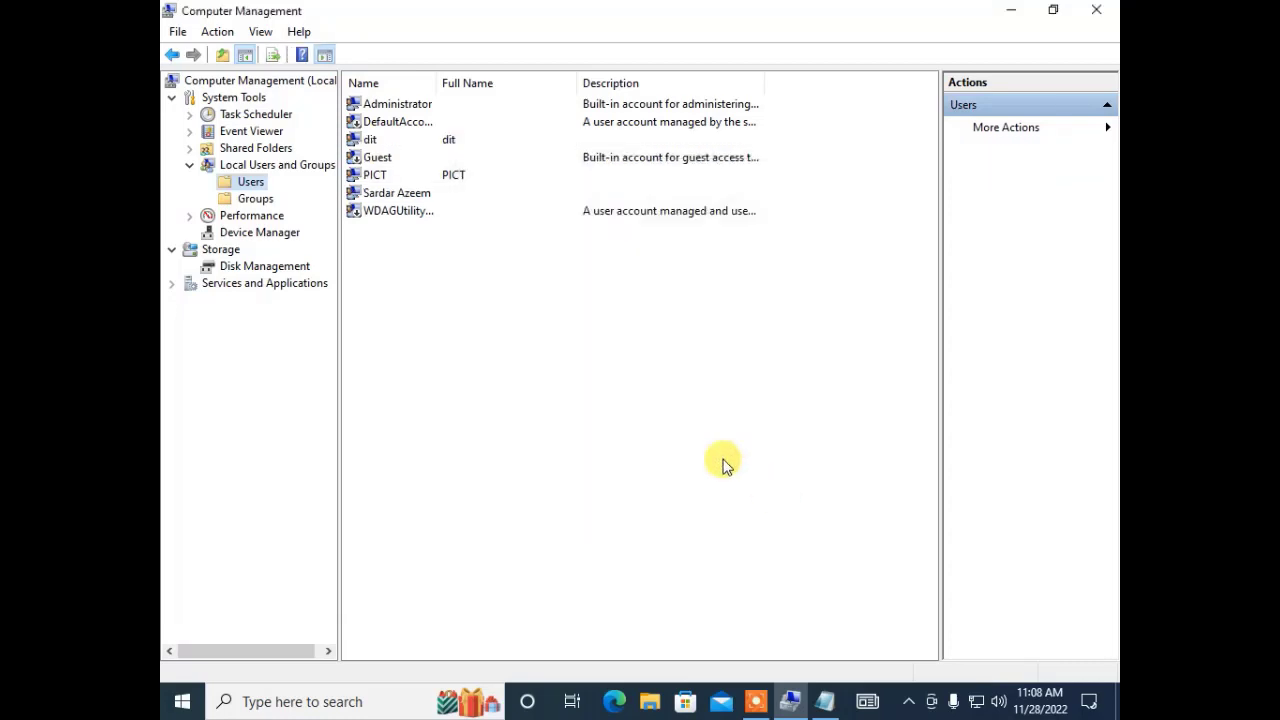
pyautogui.click(366, 176)
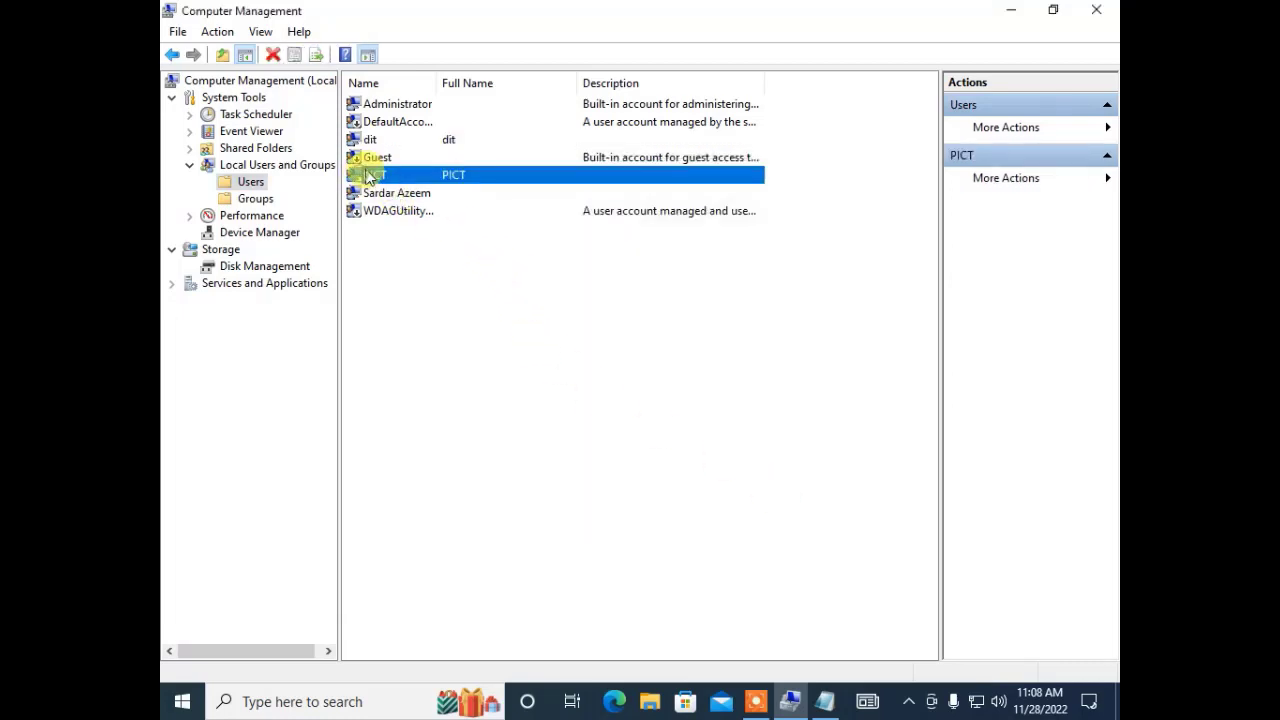
pyautogui.click(367, 139)
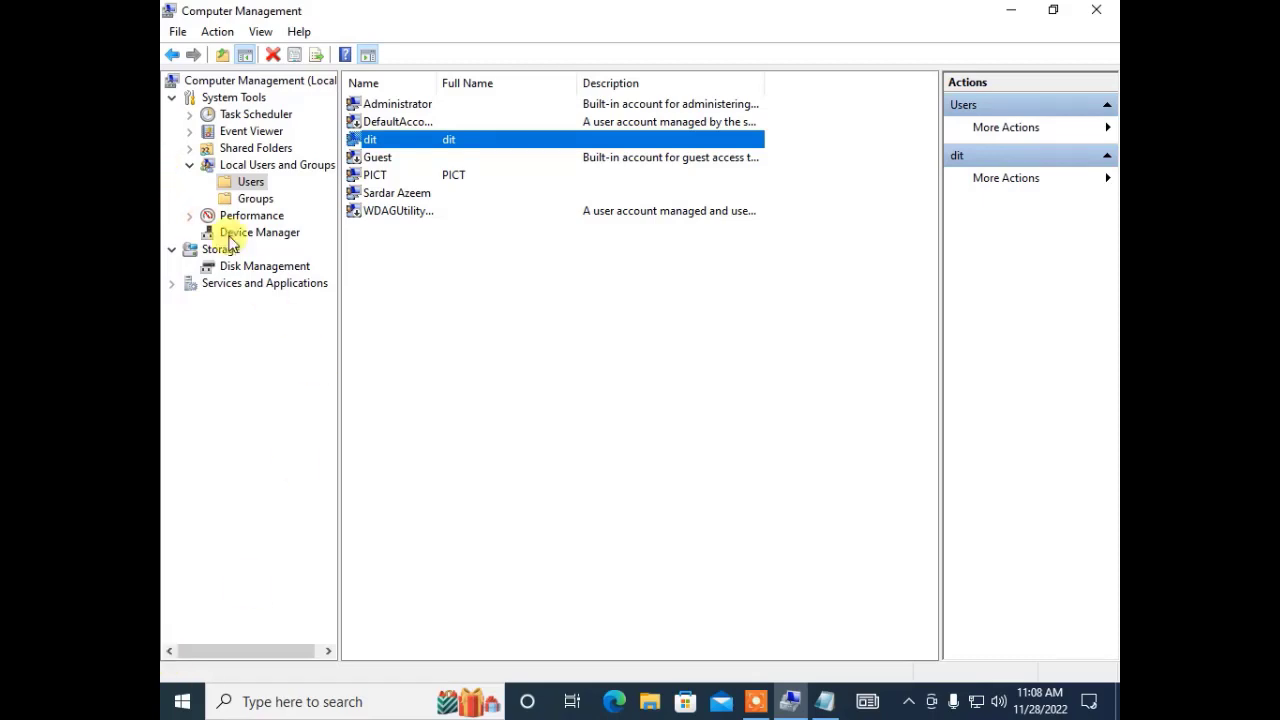
pyautogui.click(400, 299)
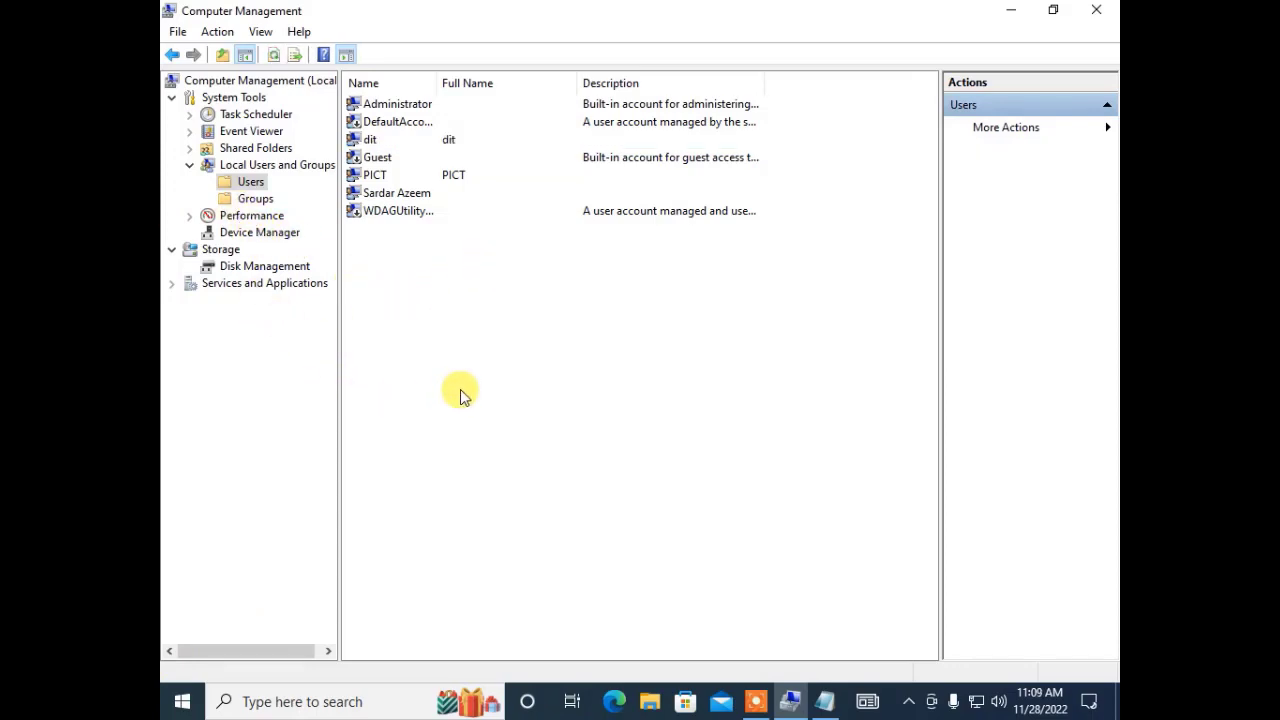
# Reopen Computer Management from This PC and show the local Users list.
pyautogui.click(1102, 12)
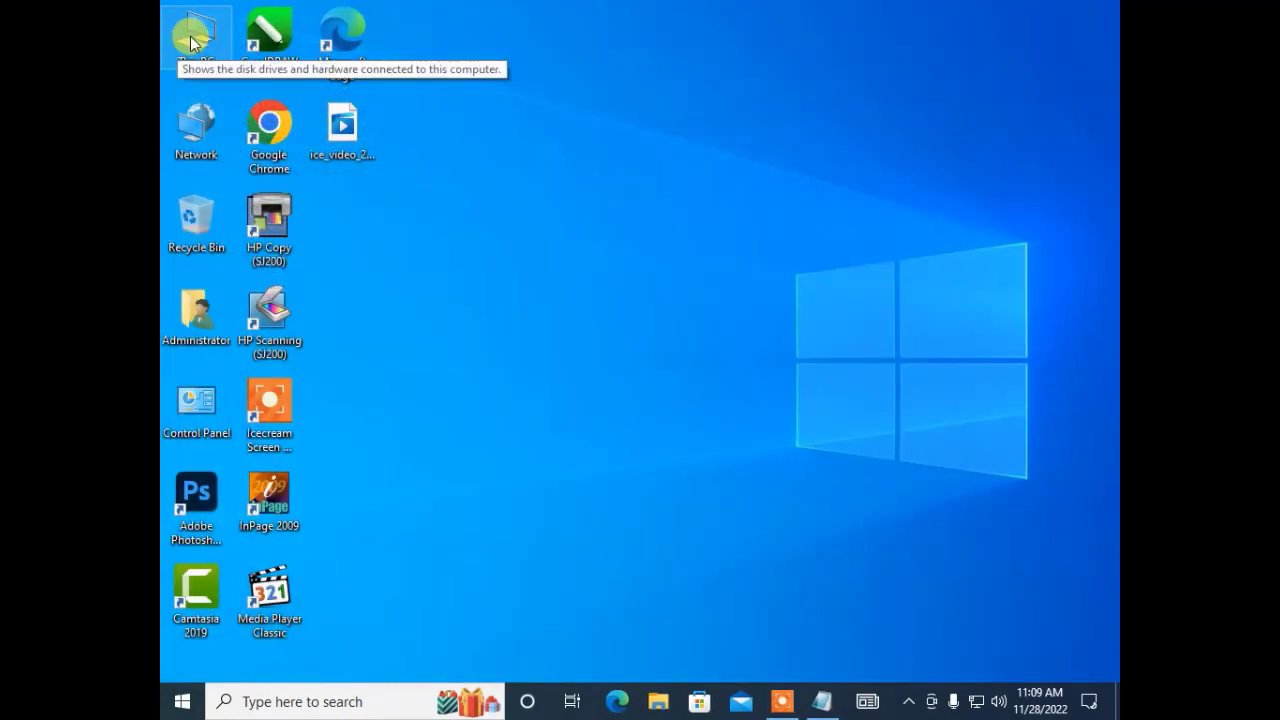
pyautogui.rightClick(193, 40)
pyautogui.click(245, 91)
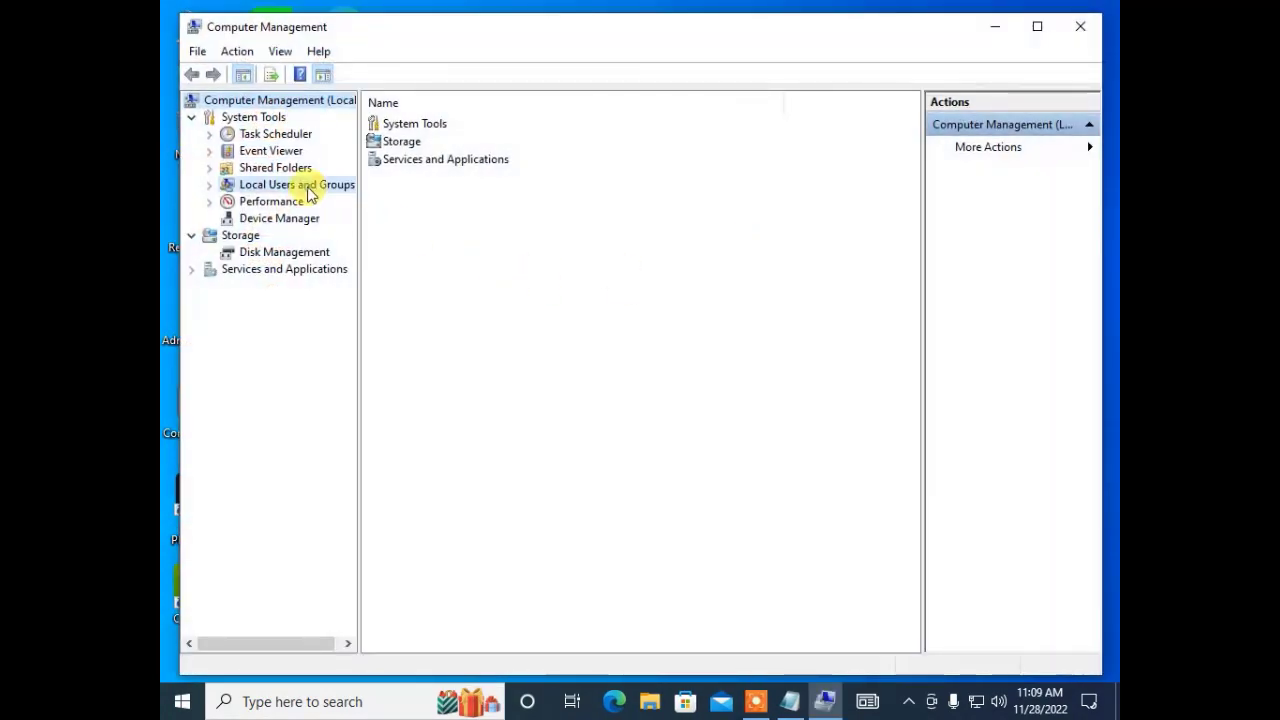
pyautogui.doubleClick(297, 185)
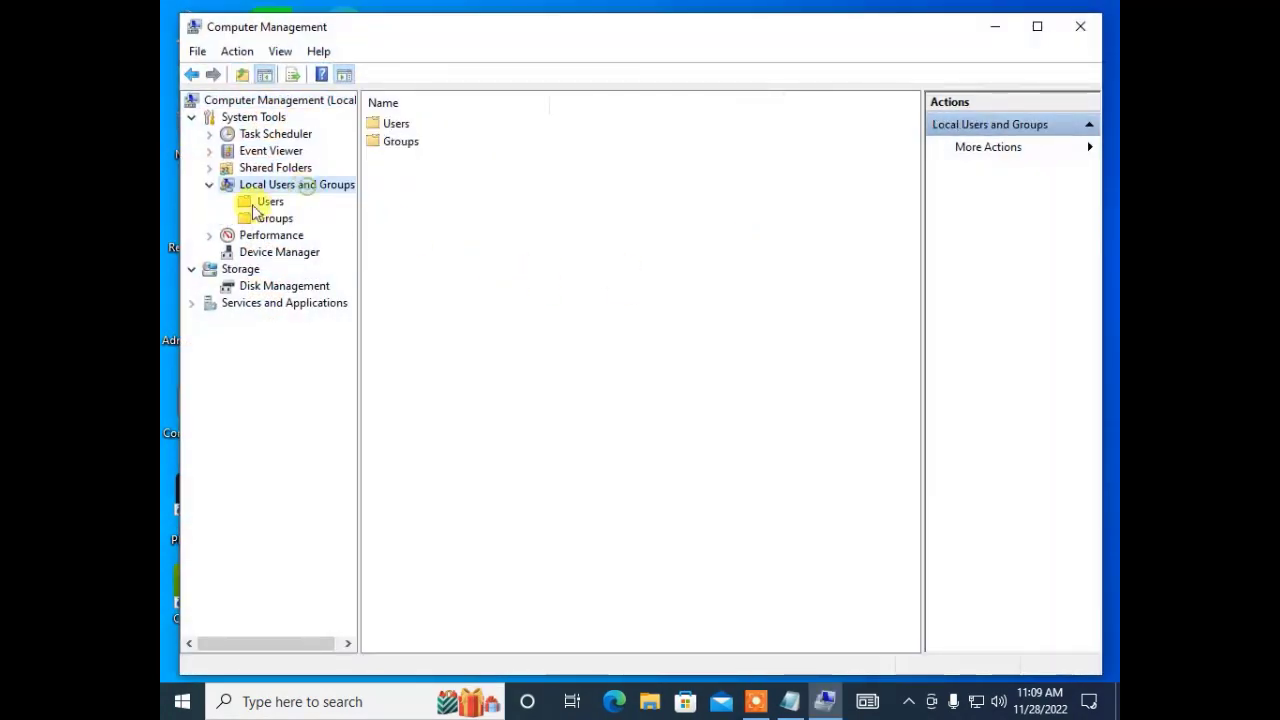
pyautogui.click(262, 201)
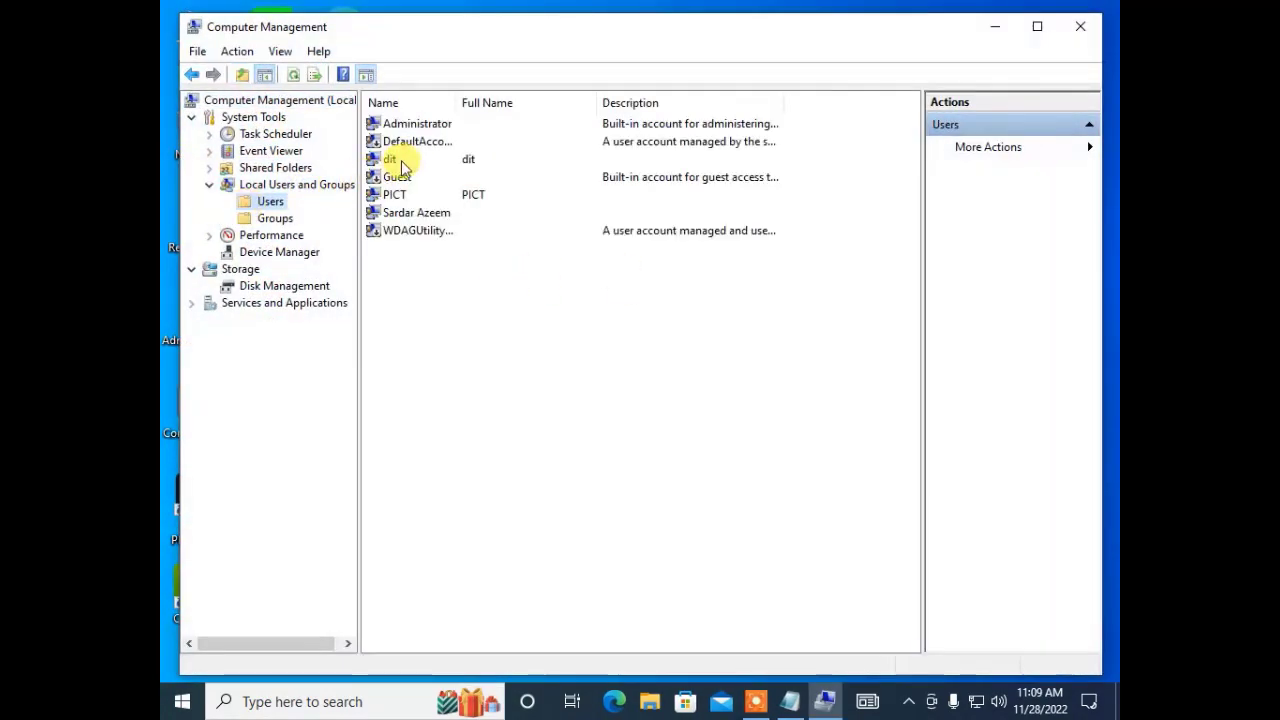
# Rename the dit account to dit1st.
pyautogui.click(401, 162)
pyautogui.rightClick(404, 166)
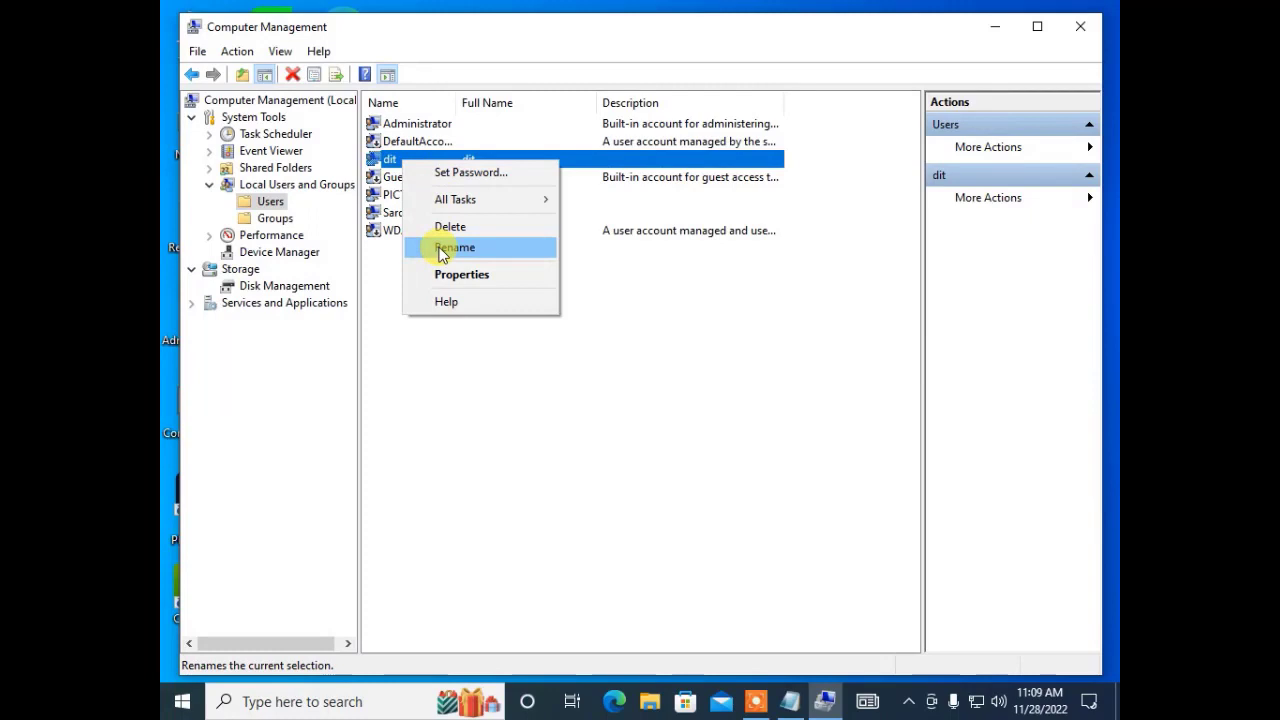
pyautogui.click(441, 250)
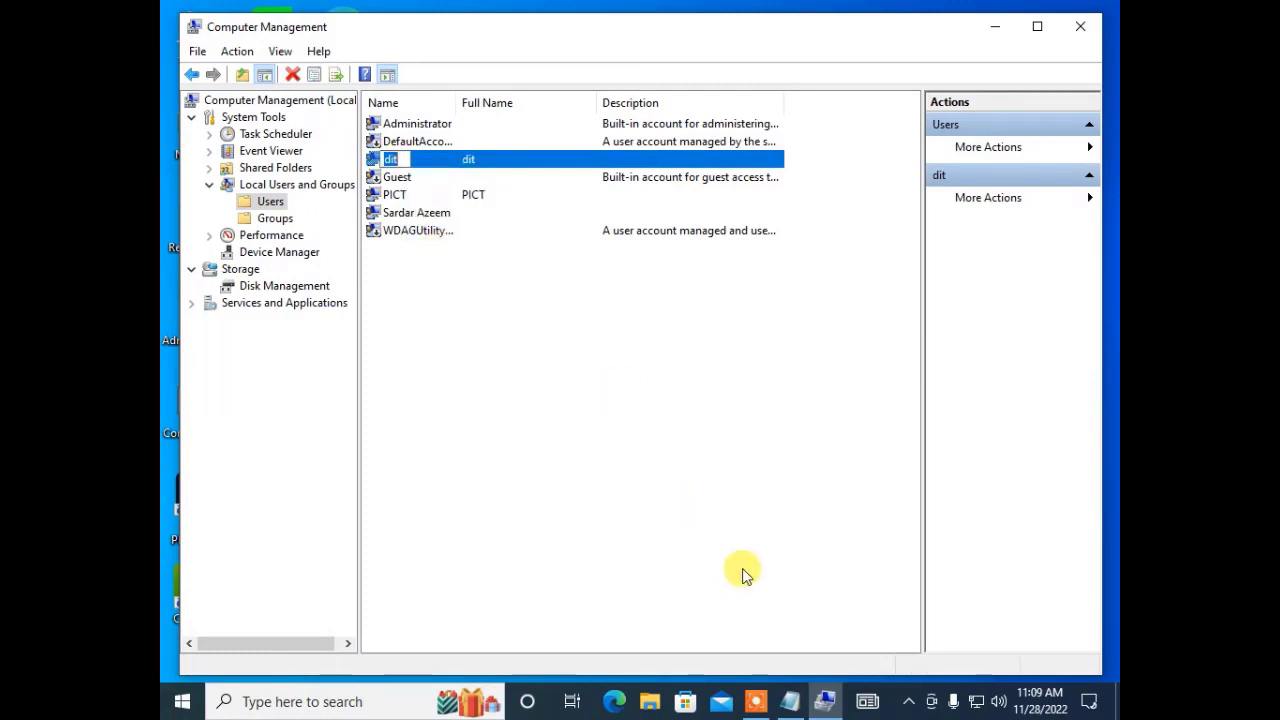
pyautogui.write('di')
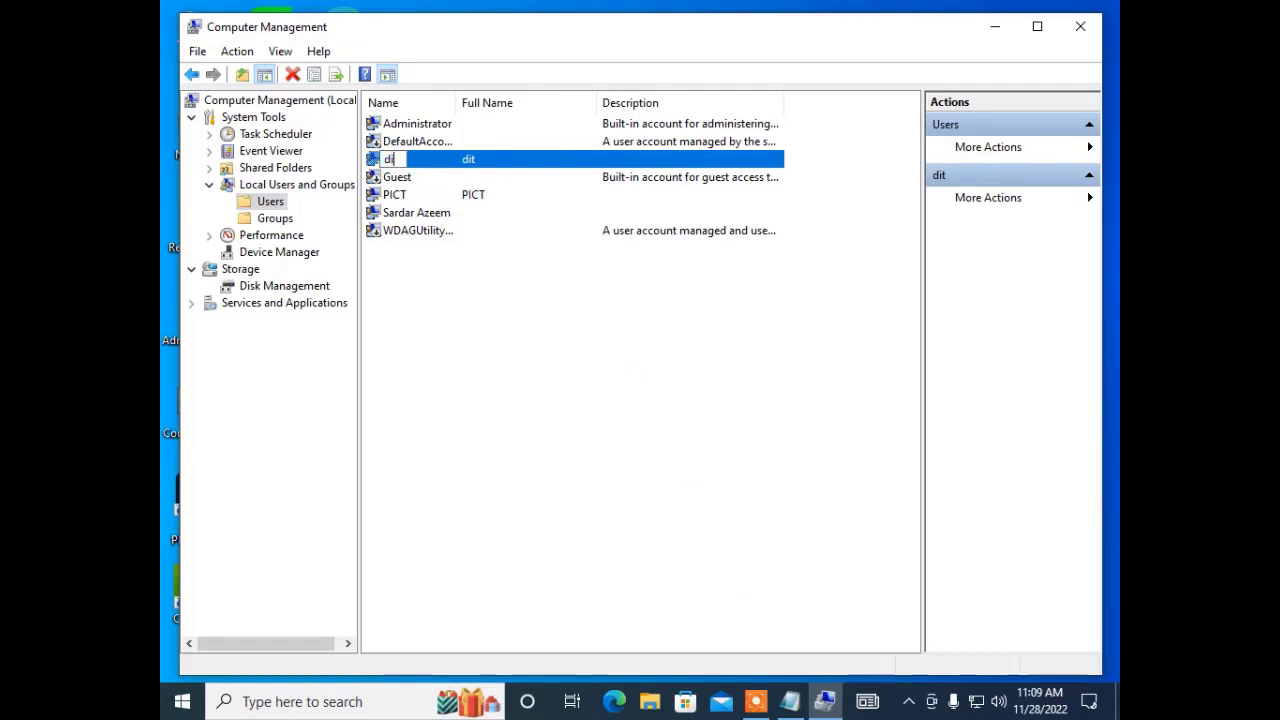
pyautogui.write('t1st')
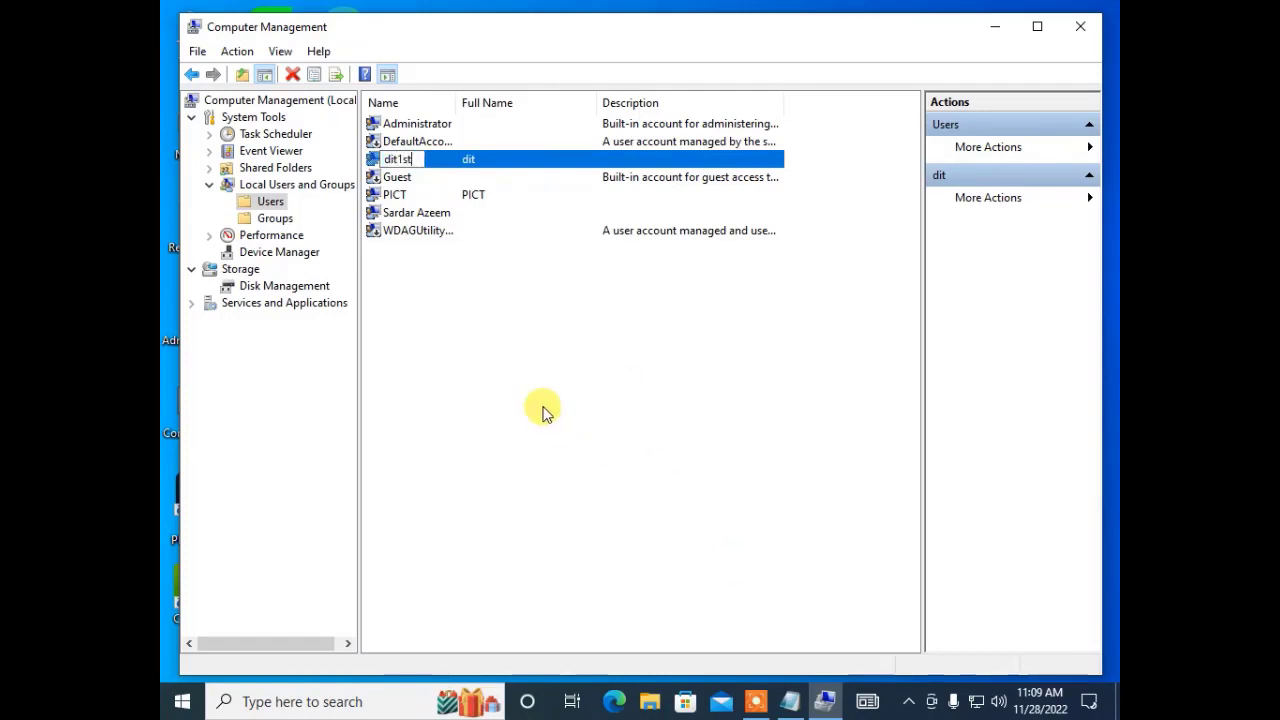
pyautogui.press('Return')
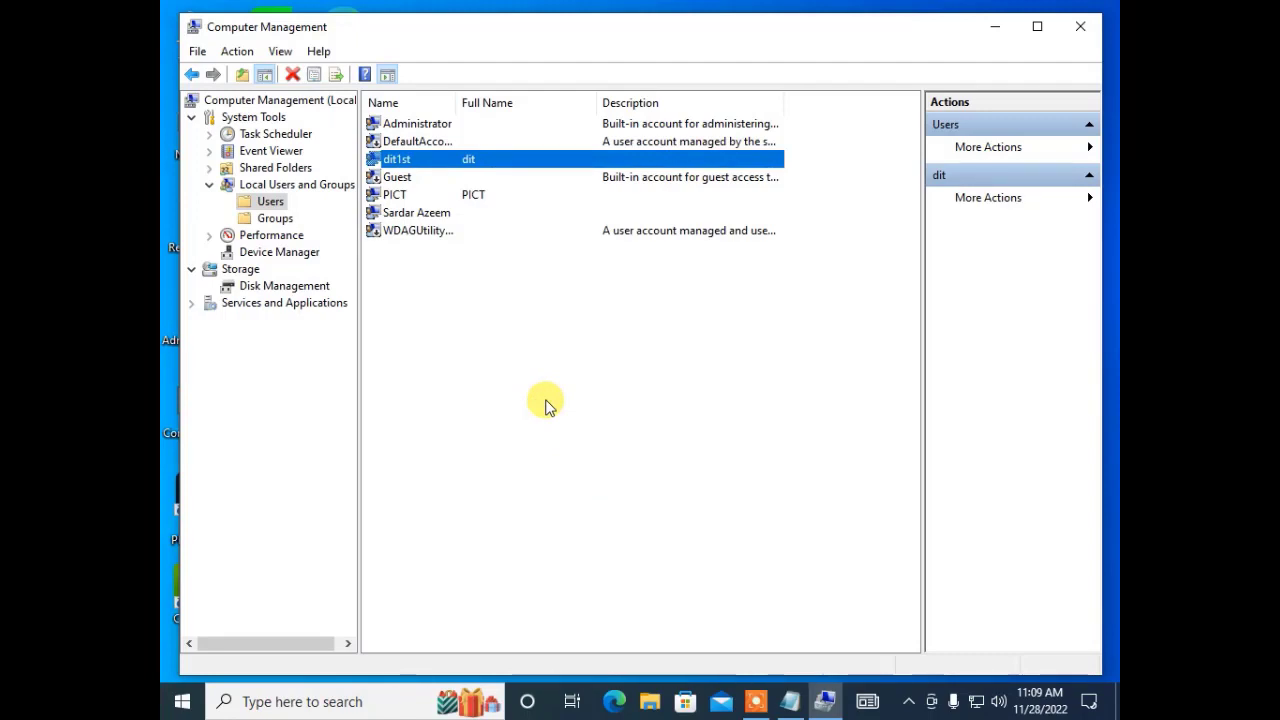
# Start a new user dit2nd and enter its password twice.
pyautogui.rightClick(251, 203)
pyautogui.click(280, 209)
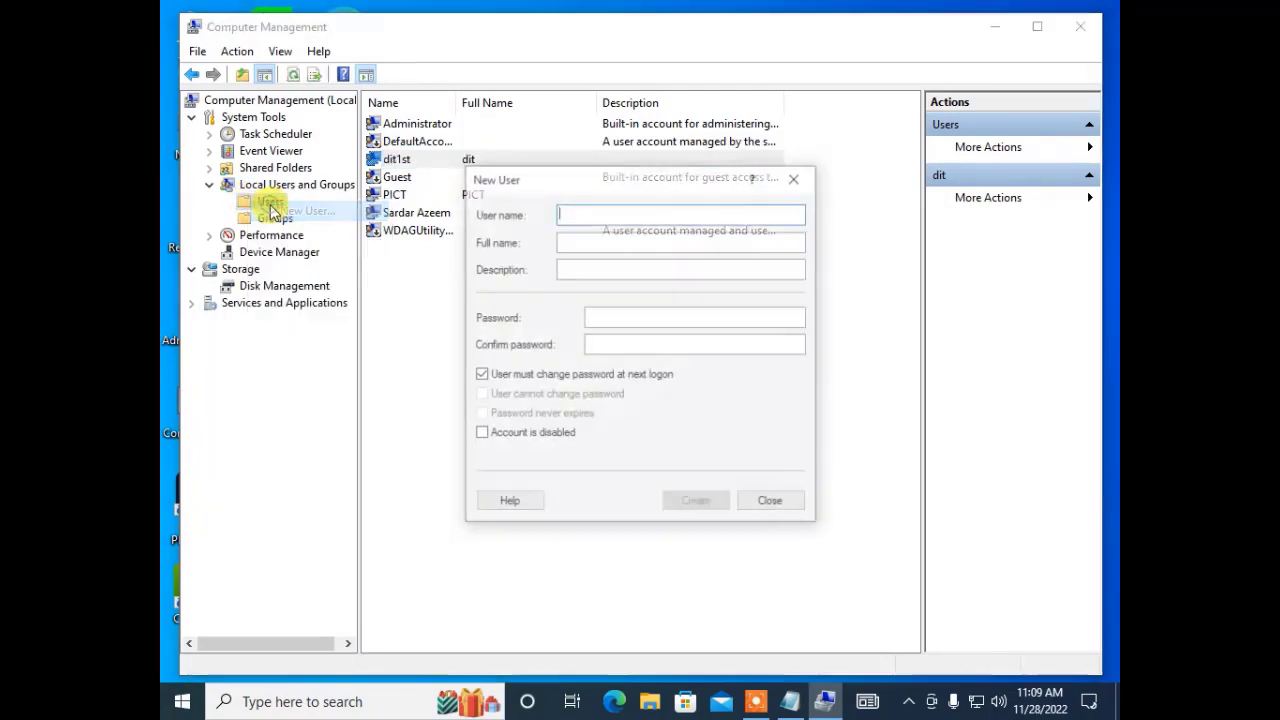
pyautogui.write('di')
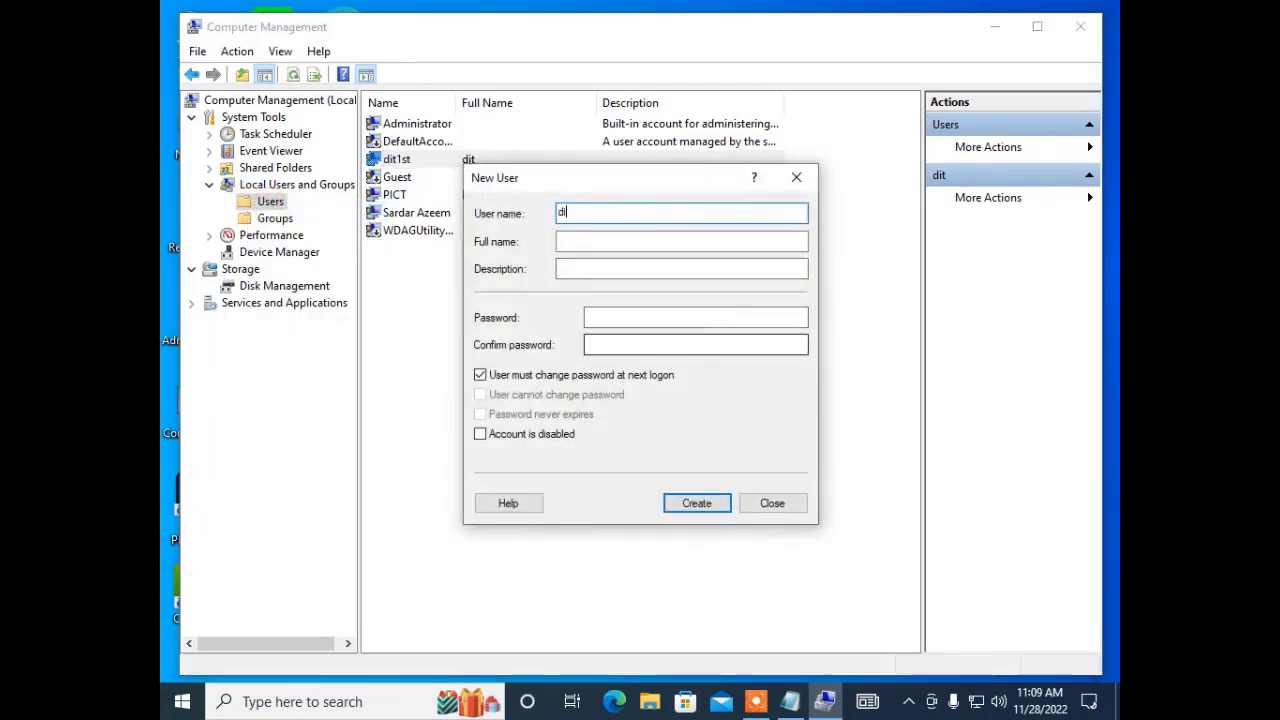
pyautogui.write('t2nd')
pyautogui.press('Tab')
pyautogui.press('Tab')
pyautogui.press('Tab')
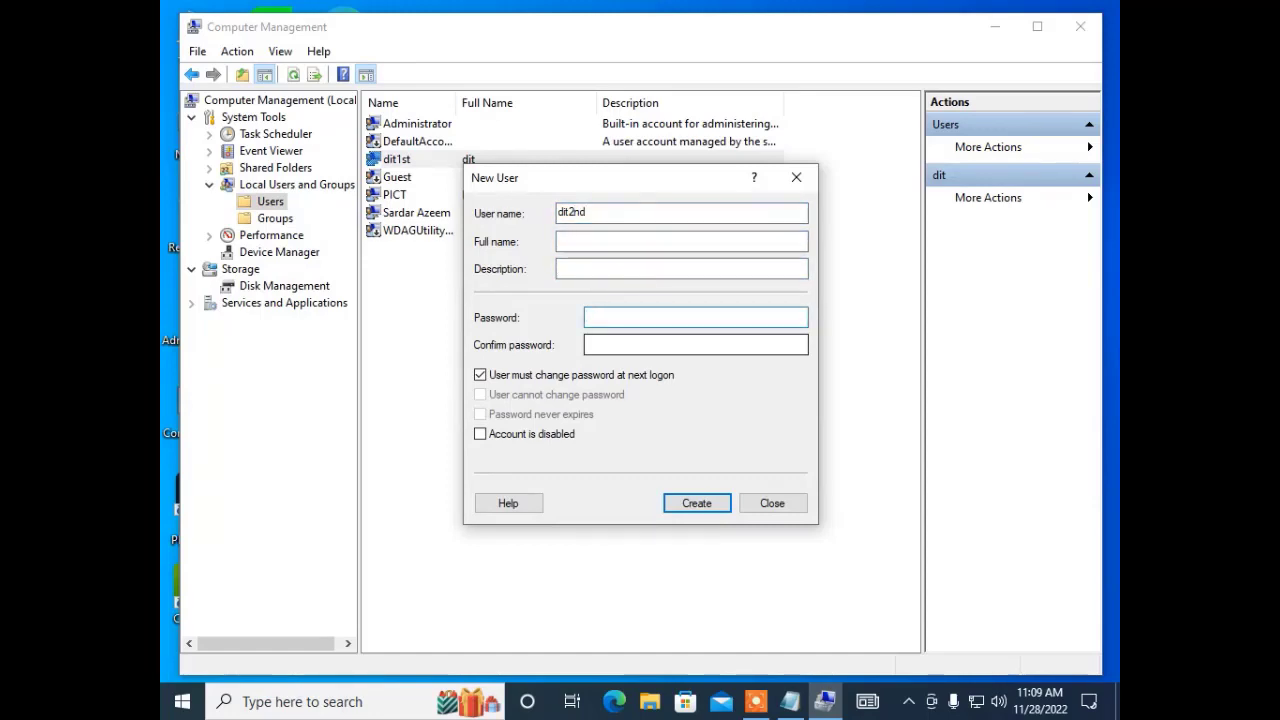
pyautogui.write('•••••••')
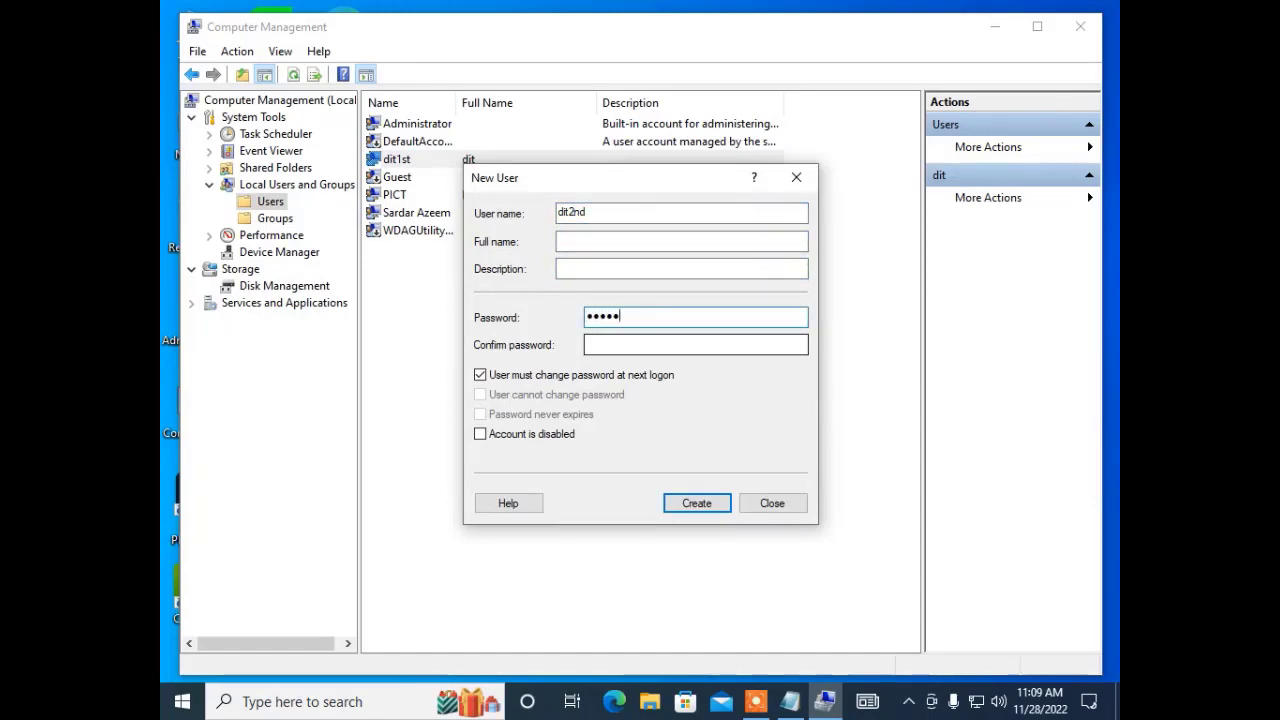
pyautogui.write('••')
pyautogui.press('Tab')
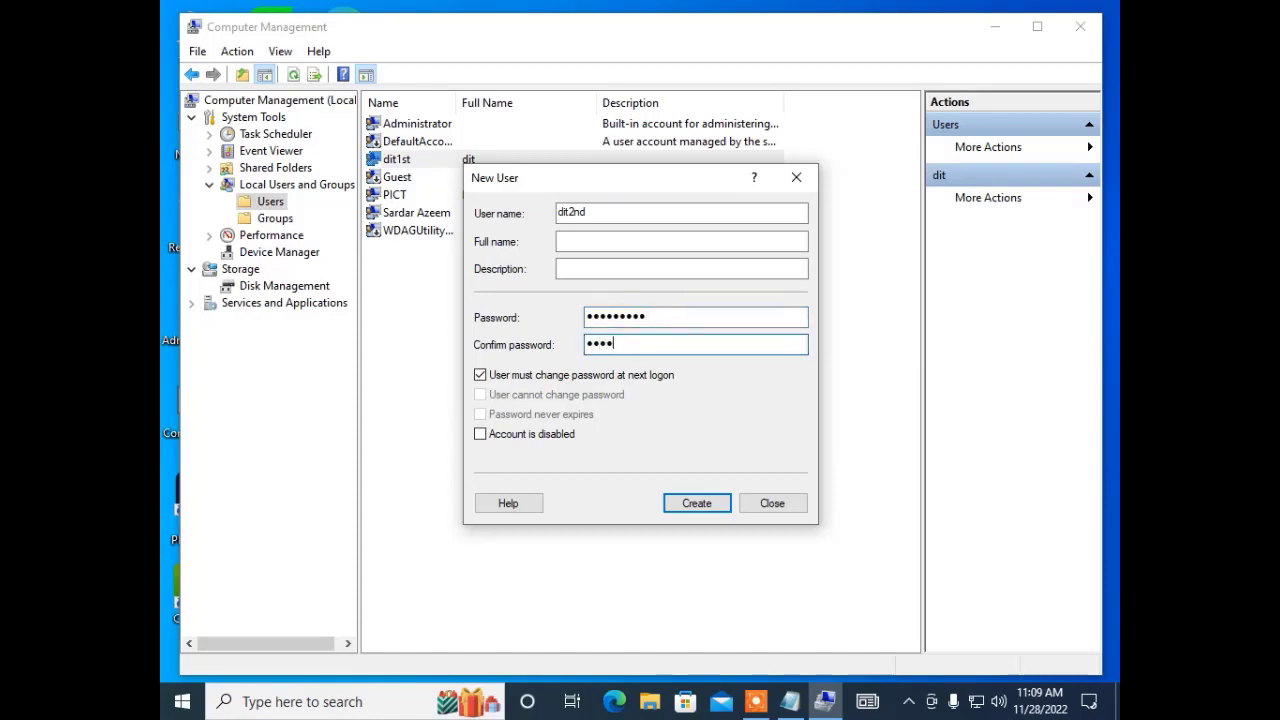
pyautogui.write('•••••••••')
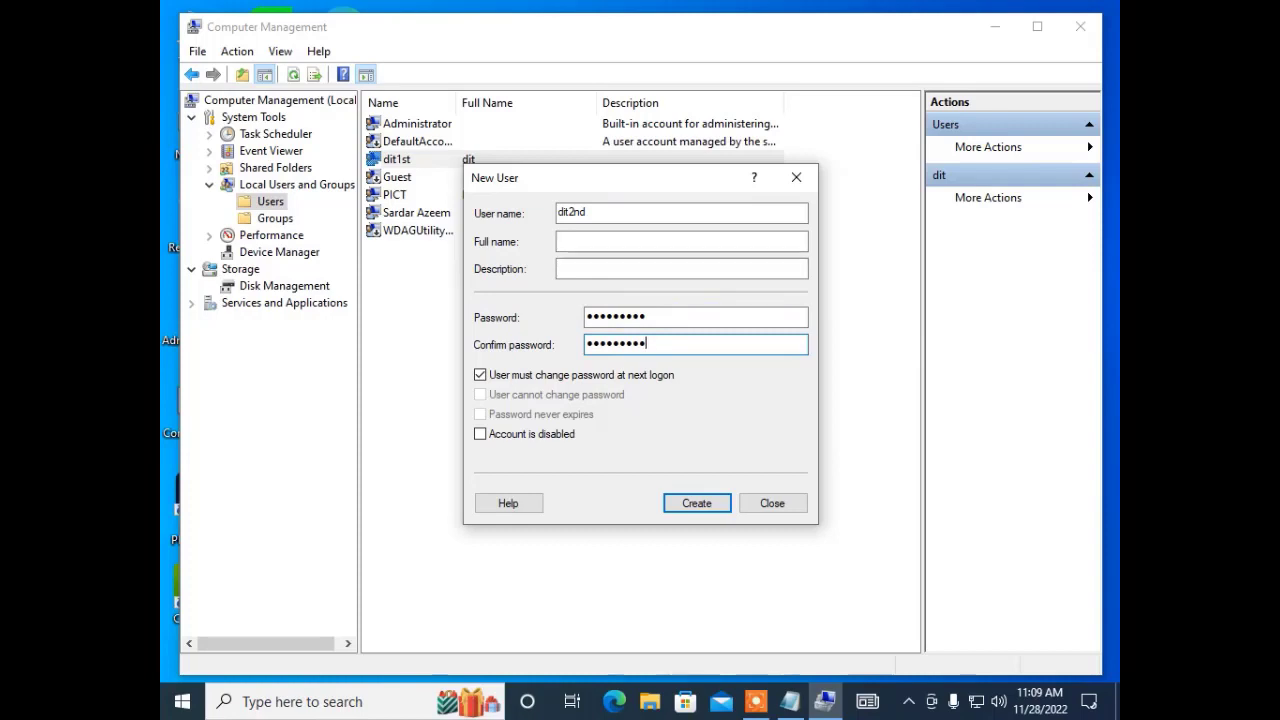
# Set dit2nd's password to never expire and not be user-changeable, then create it.
pyautogui.click(552, 375)
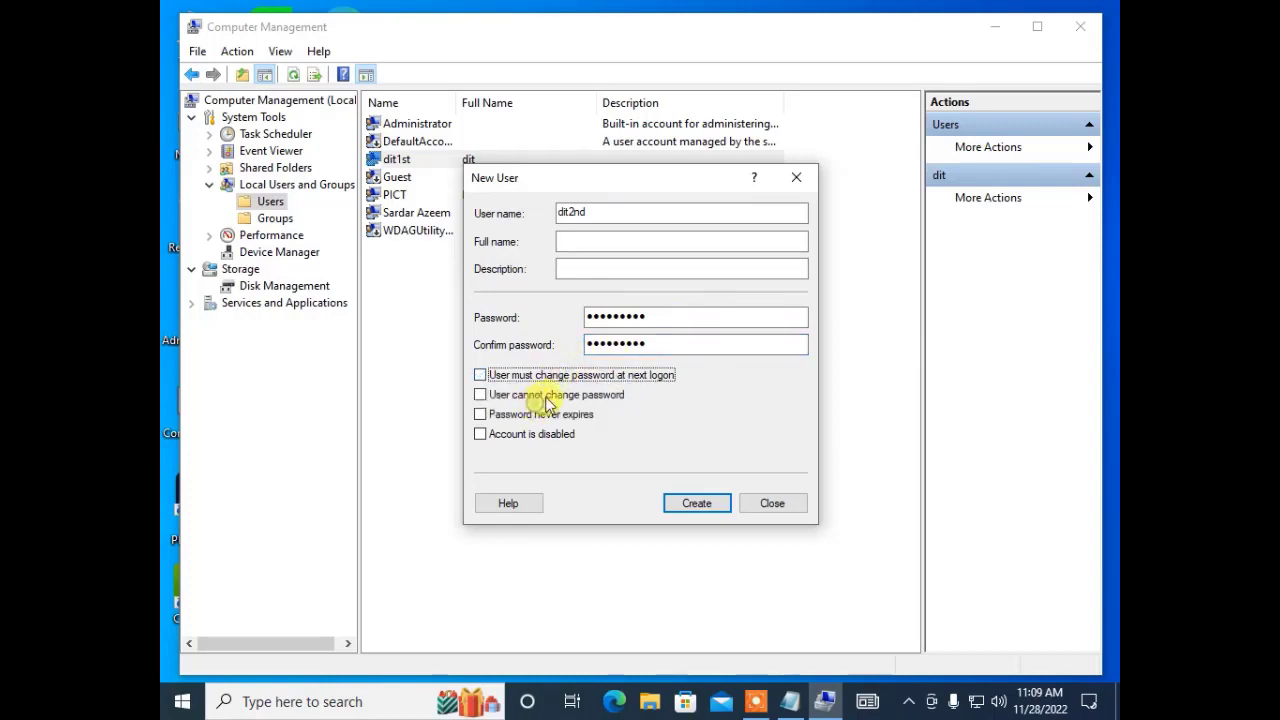
pyautogui.click(547, 396)
pyautogui.click(529, 414)
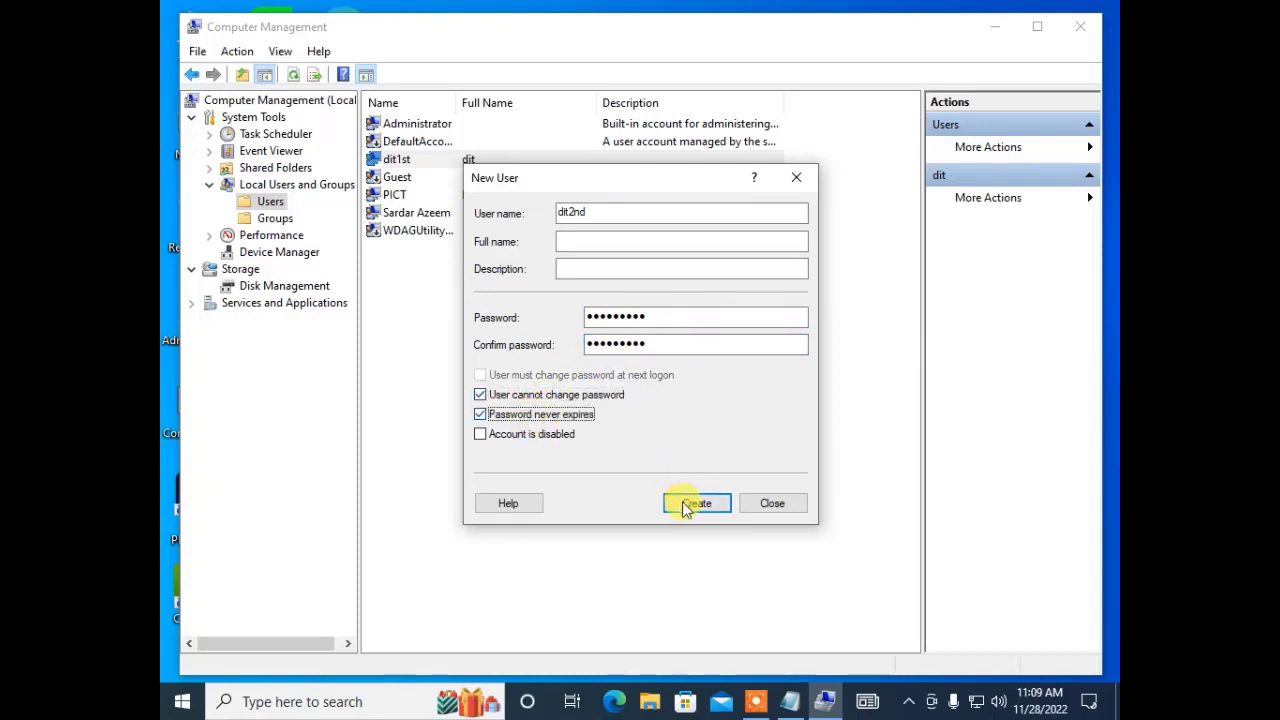
pyautogui.click(684, 503)
pyautogui.click(770, 503)
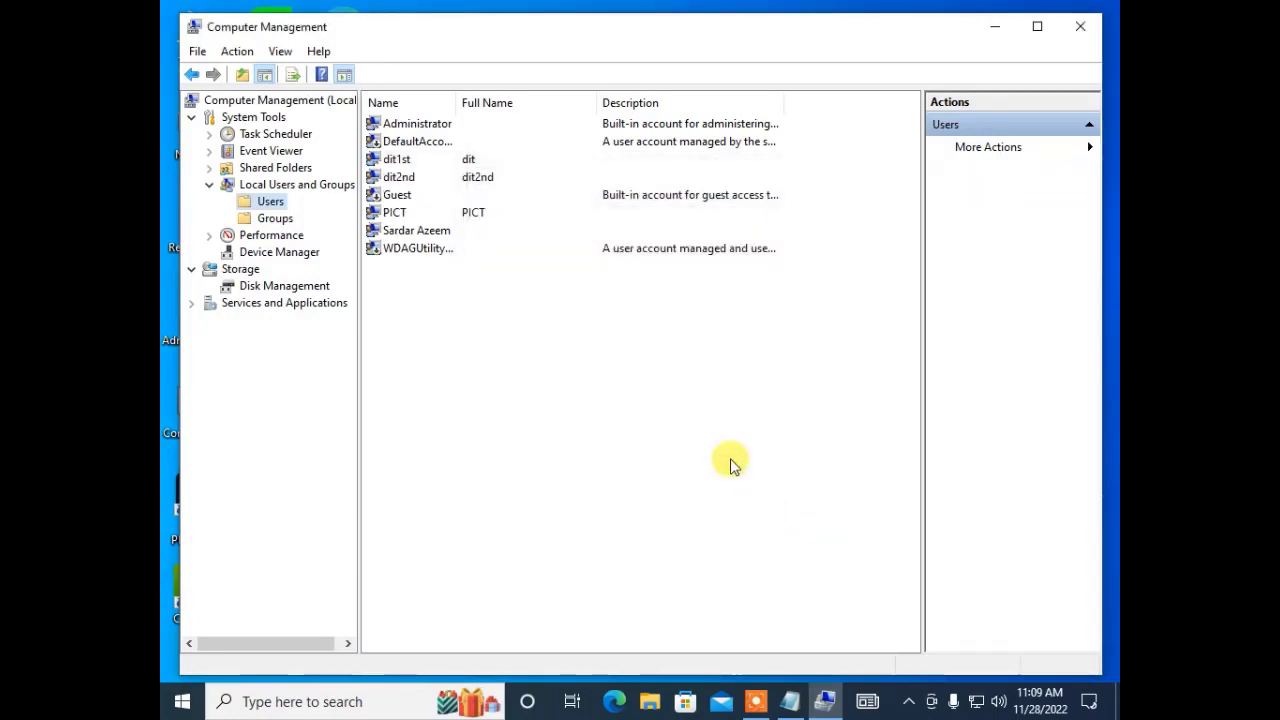
# Reopen Computer Management from This PC, go to the local Users list, and bring up dit2nd's context menu.
pyautogui.click(1085, 32)
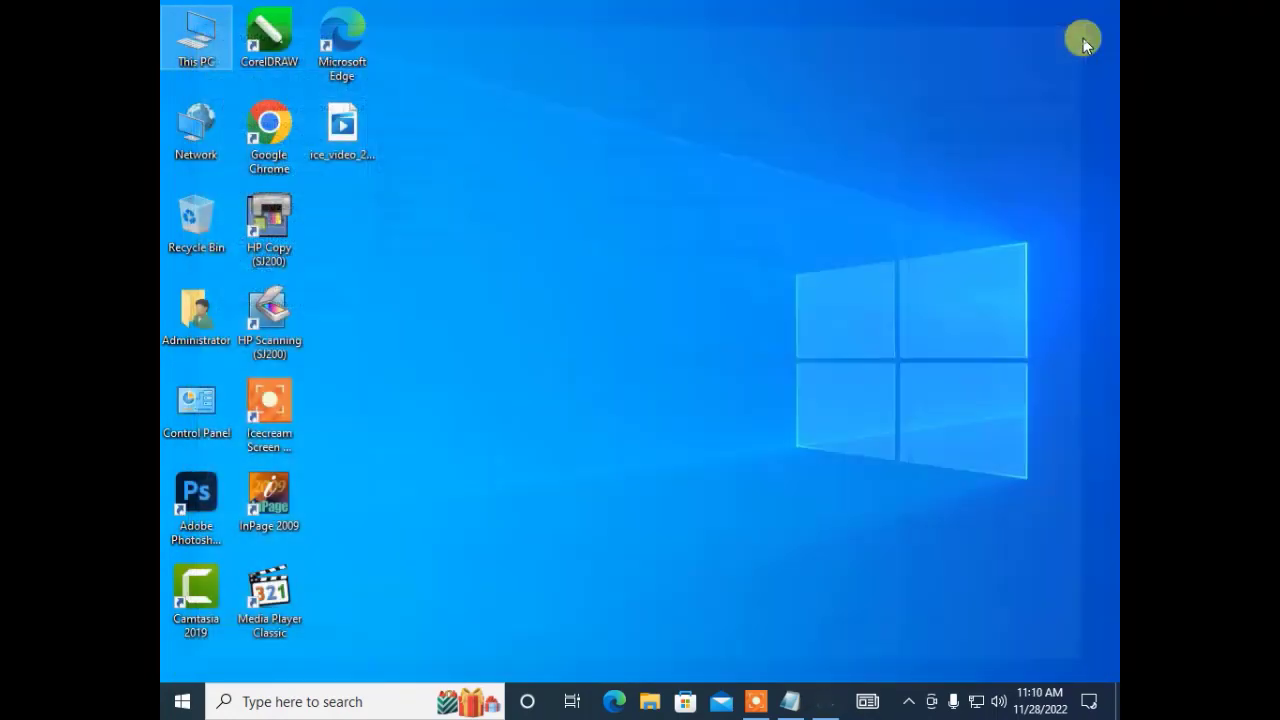
pyautogui.rightClick(202, 58)
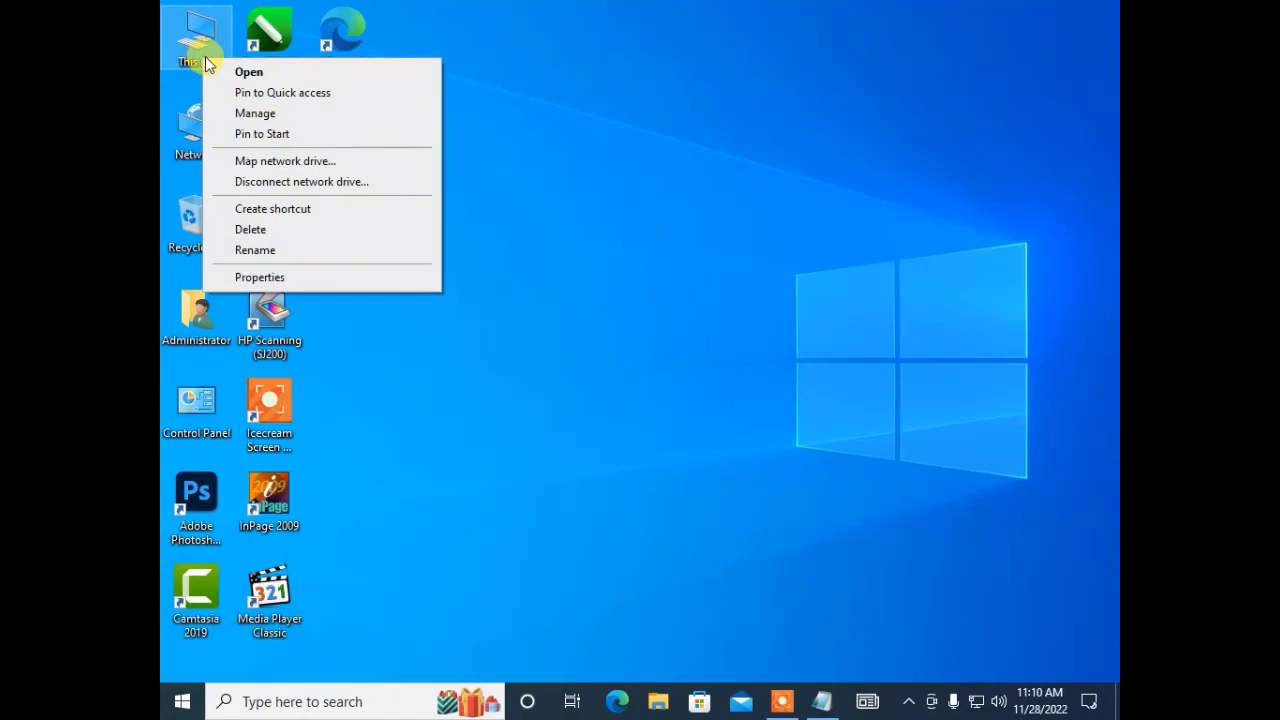
pyautogui.click(244, 114)
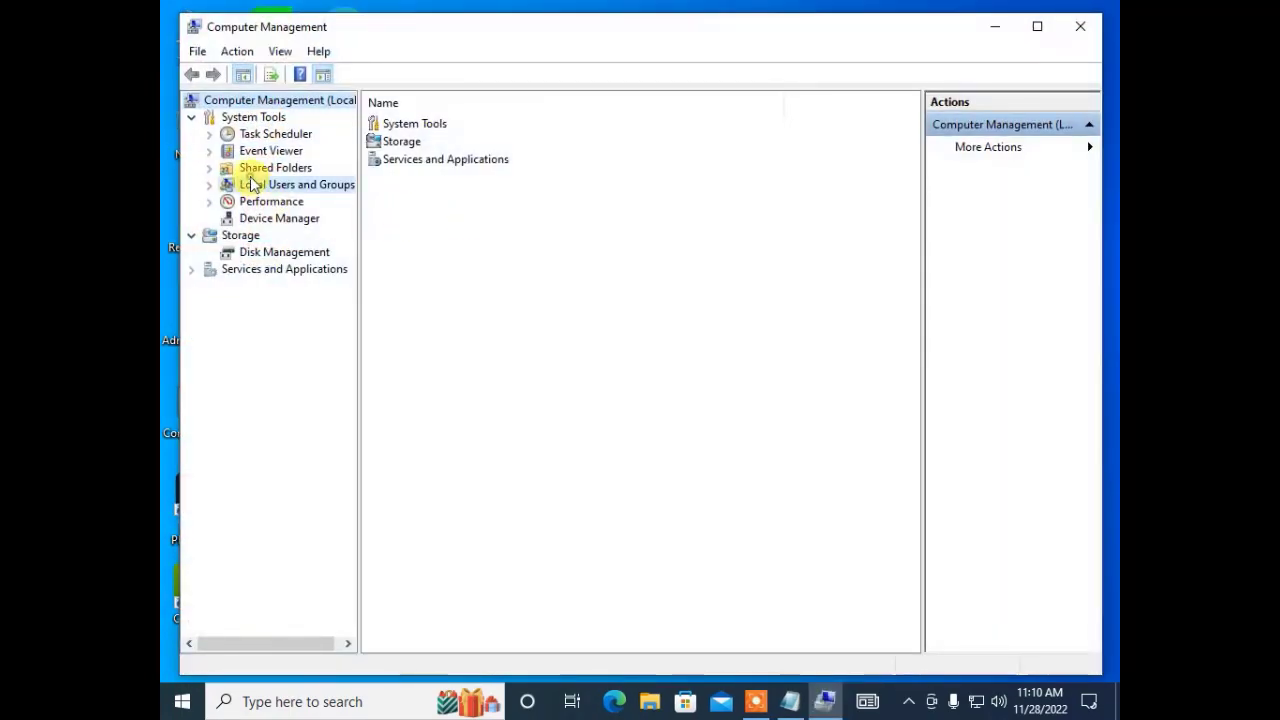
pyautogui.doubleClick(253, 186)
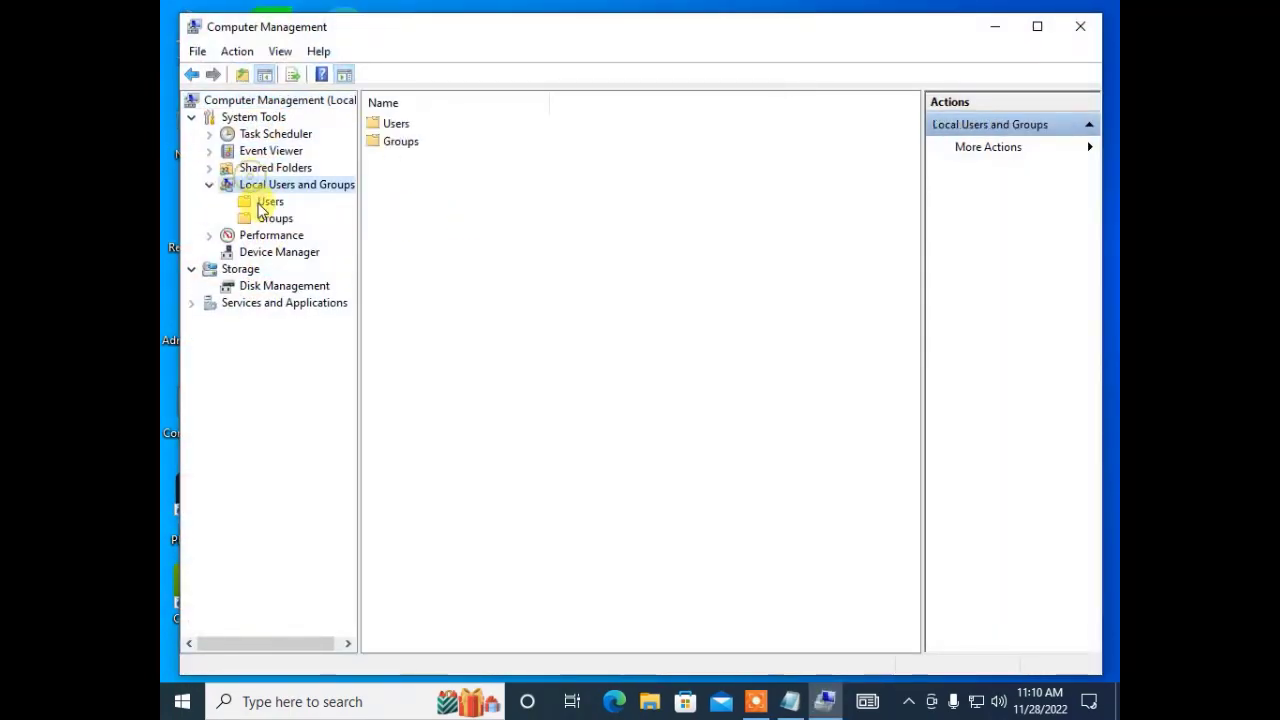
pyautogui.click(265, 201)
pyautogui.click(408, 182)
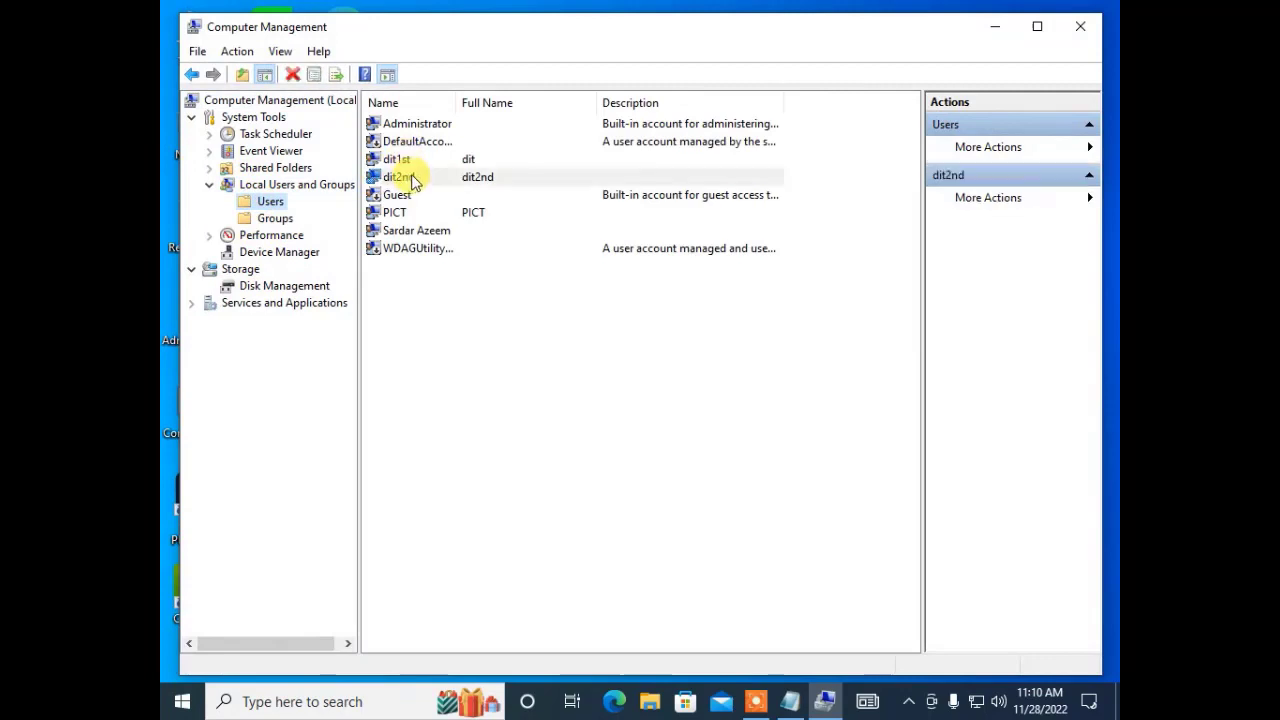
pyautogui.rightClick(406, 184)
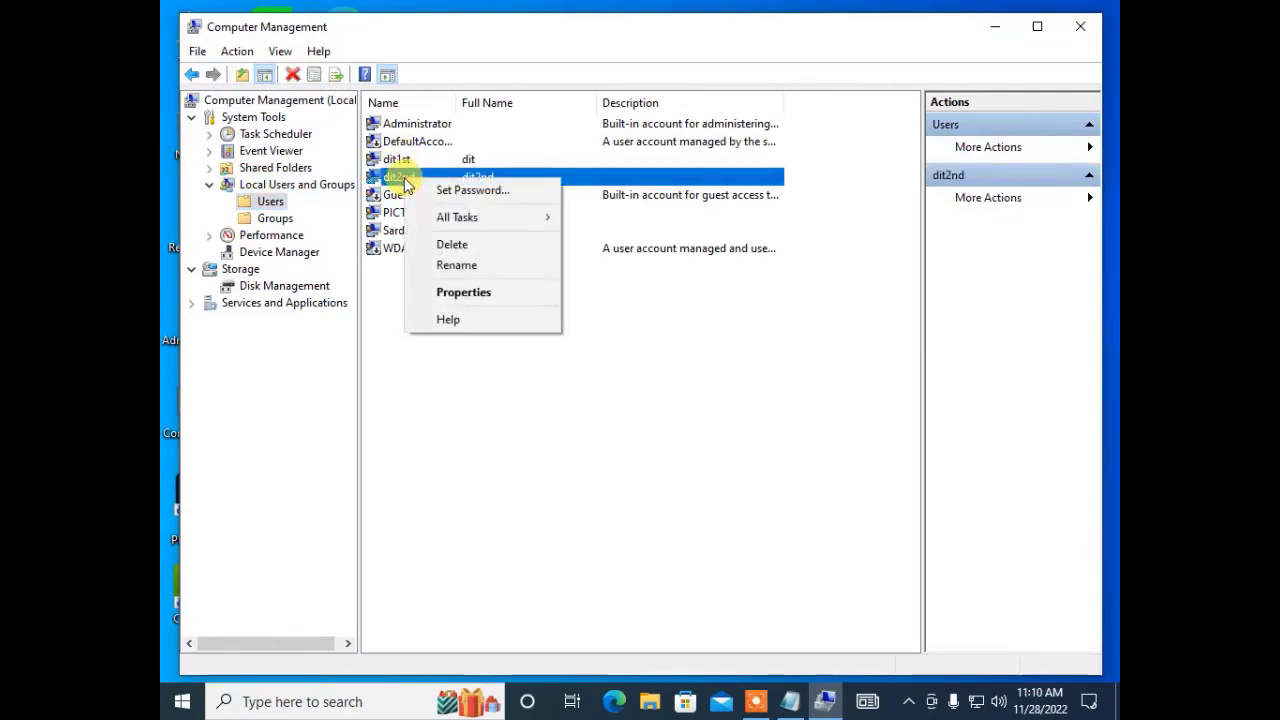
# Delete the dit2nd user account and confirm the deletion.
pyautogui.click(467, 251)
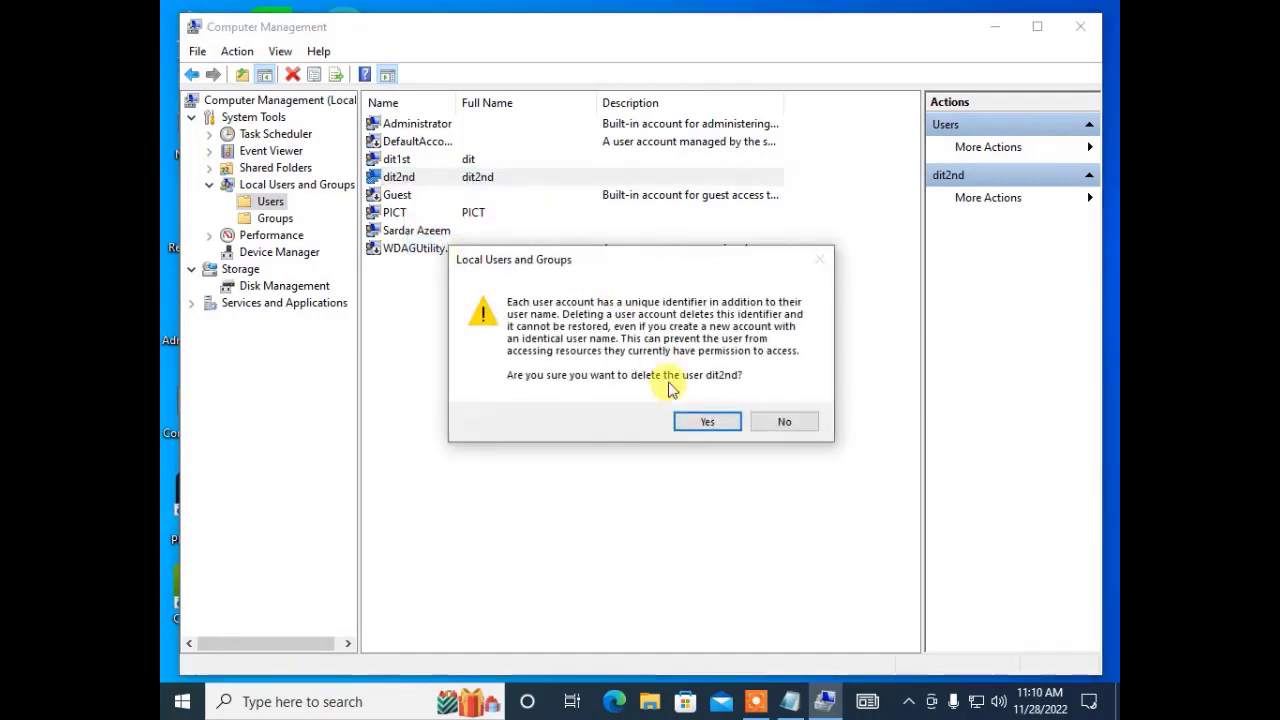
pyautogui.click(704, 424)
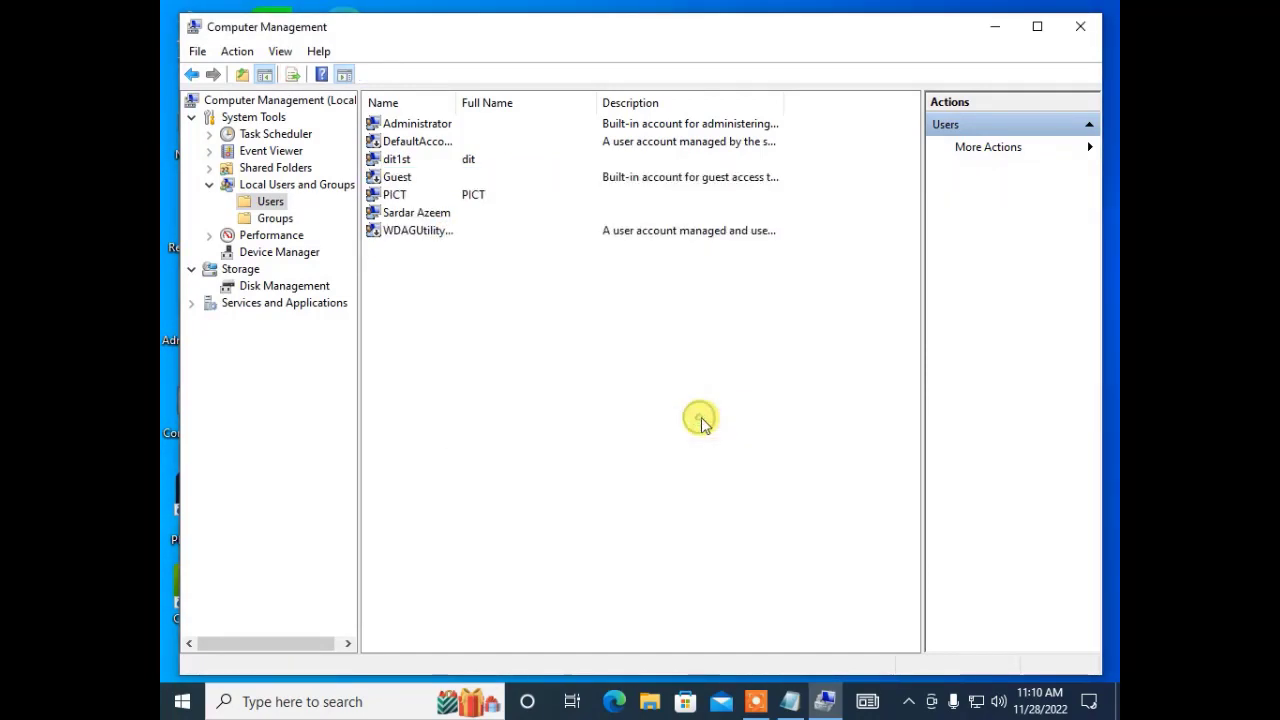
pyautogui.click(559, 384)
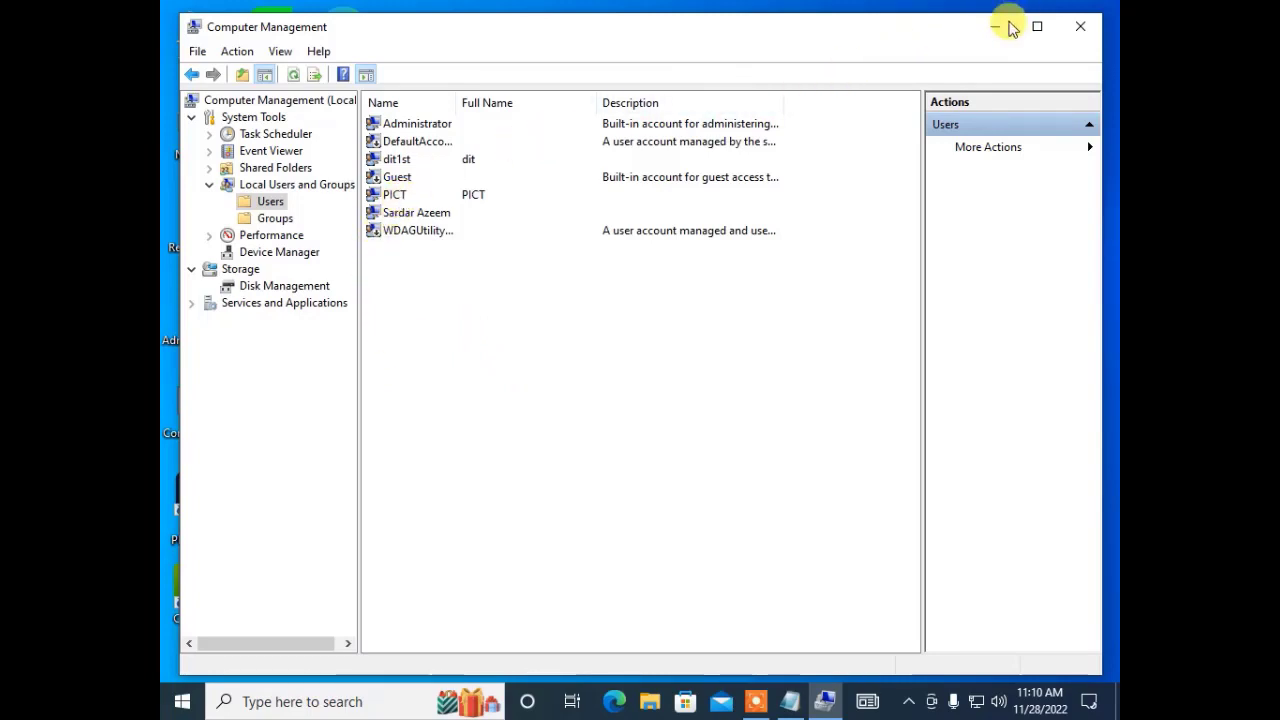
# Reopen Computer Management from This PC and show the local Users list.
pyautogui.click(1080, 27)
pyautogui.rightClick(199, 75)
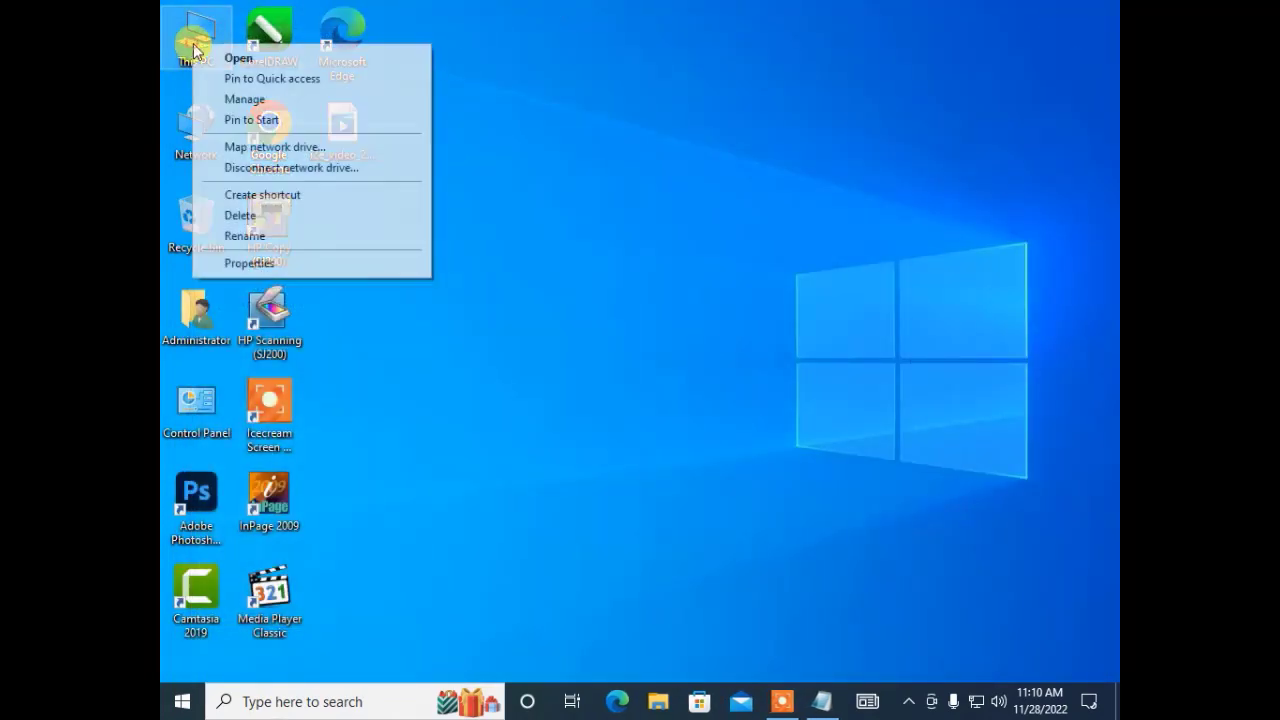
pyautogui.click(229, 97)
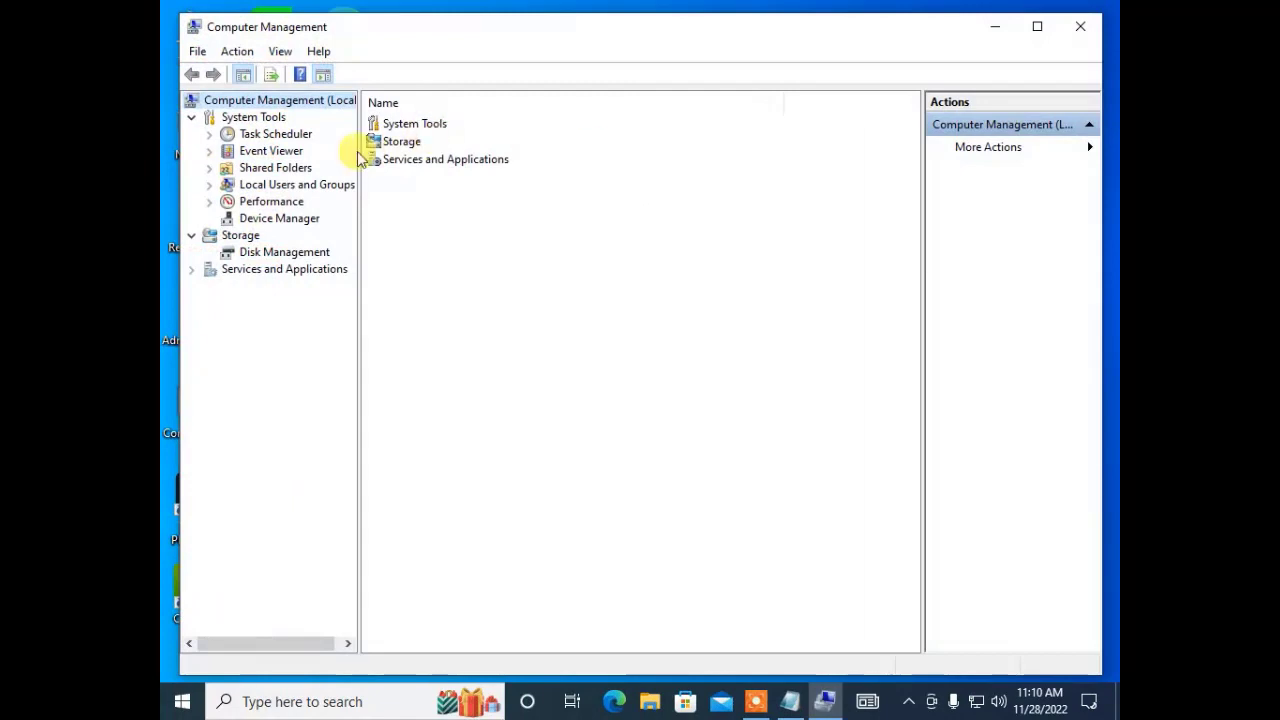
pyautogui.doubleClick(298, 185)
pyautogui.click(262, 201)
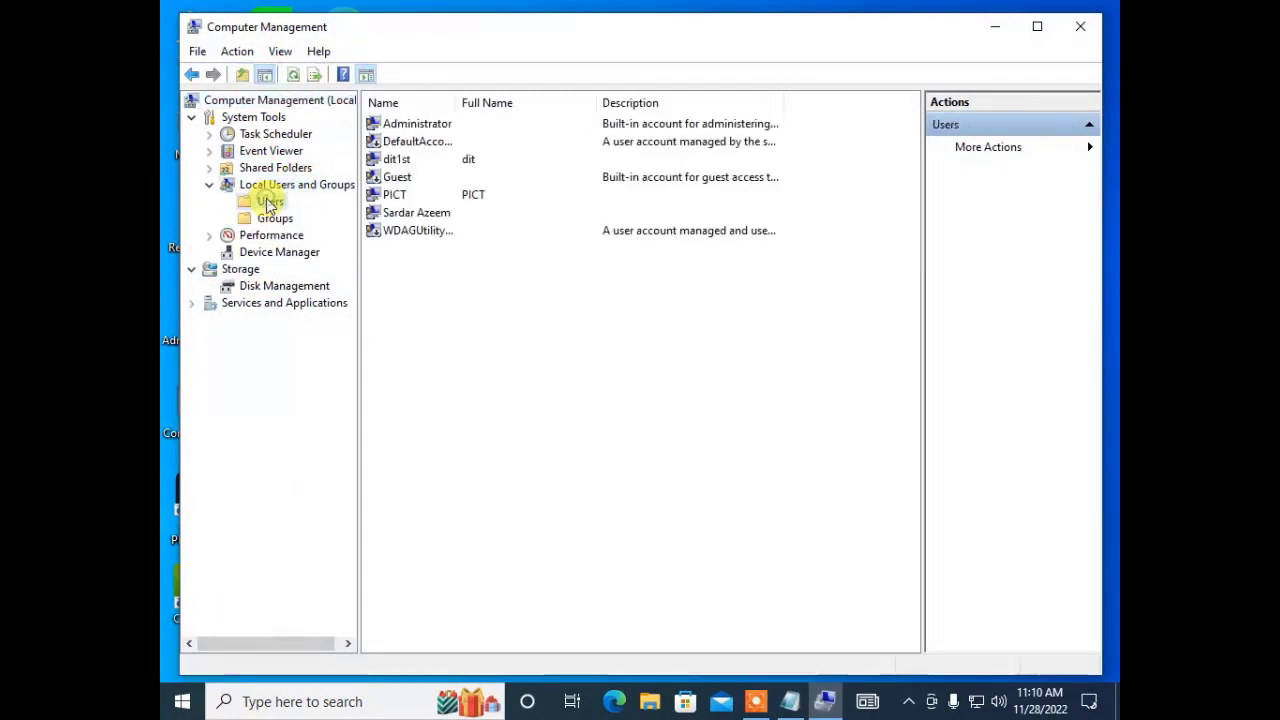
# Start Set Password for PICT, proceed past the warning, and enter the new password twice.
pyautogui.click(382, 197)
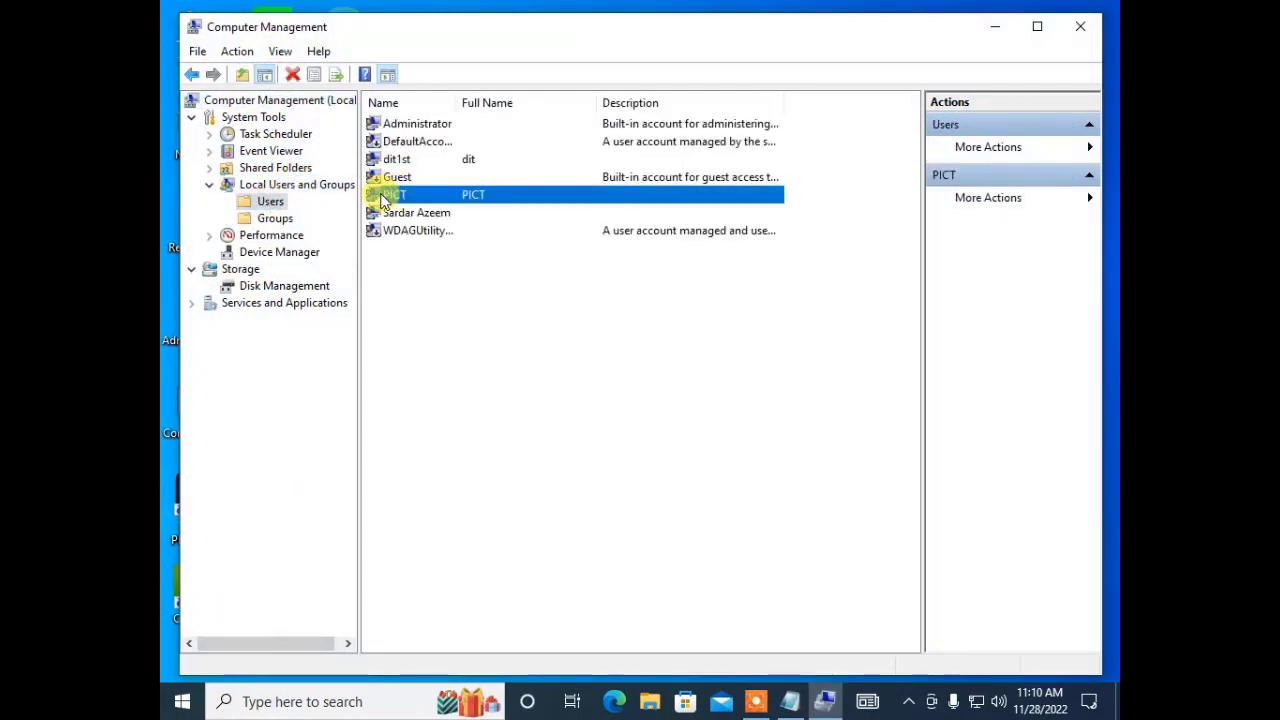
pyautogui.rightClick(384, 197)
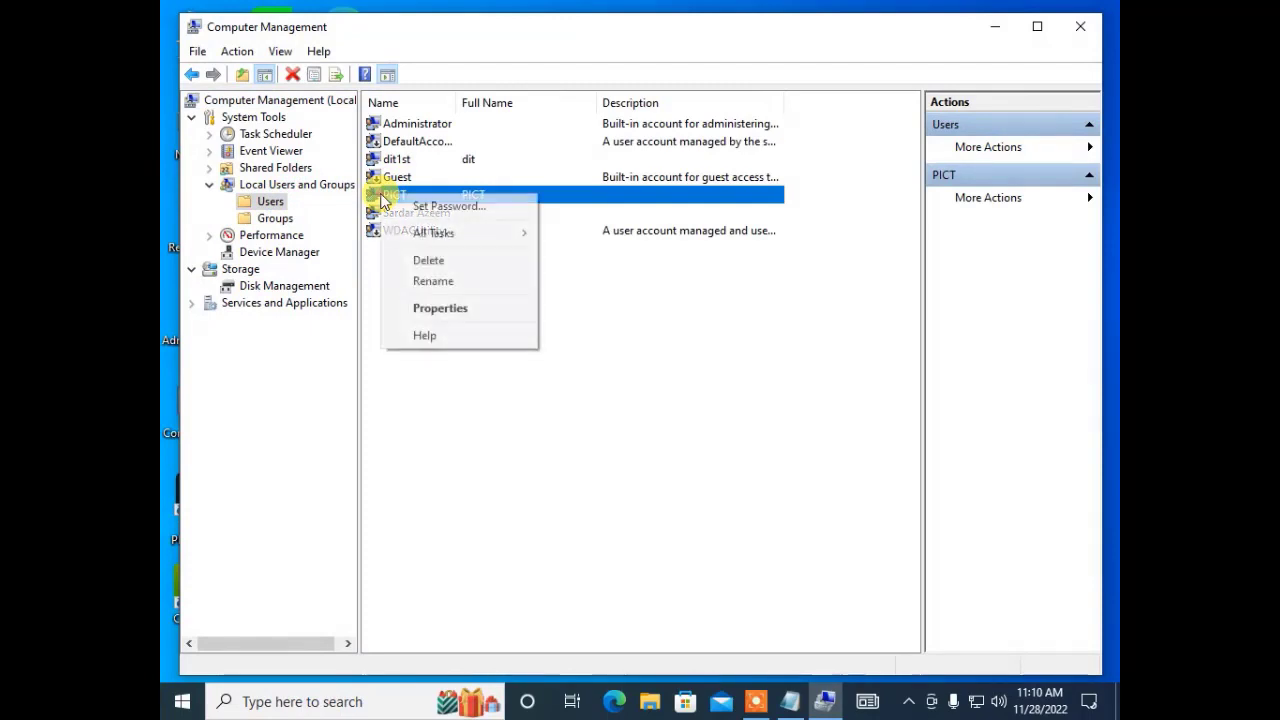
pyautogui.click(453, 208)
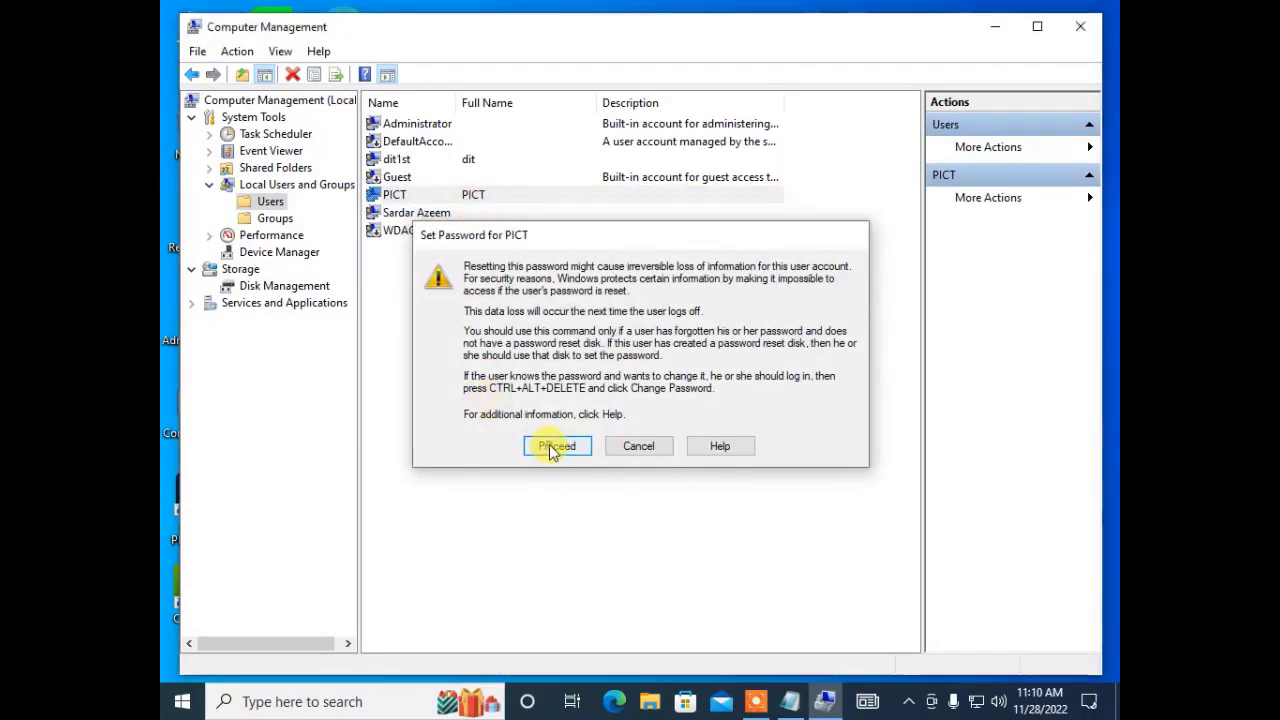
pyautogui.click(540, 443)
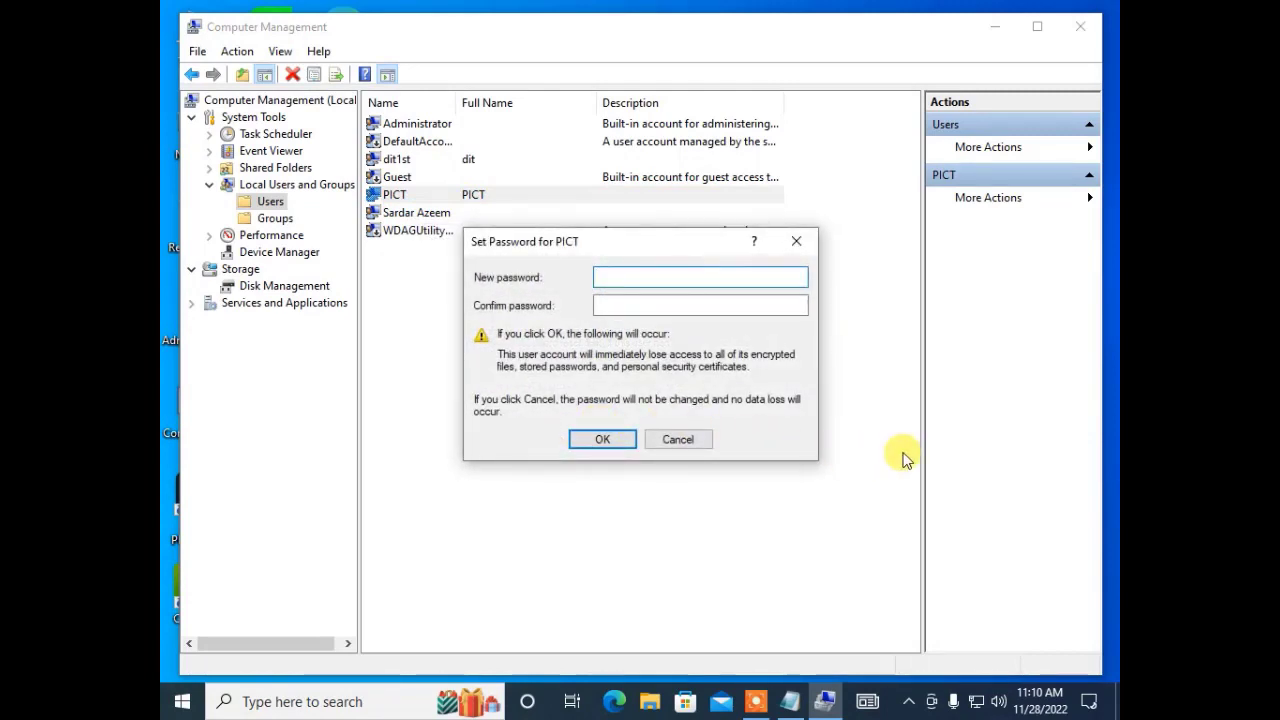
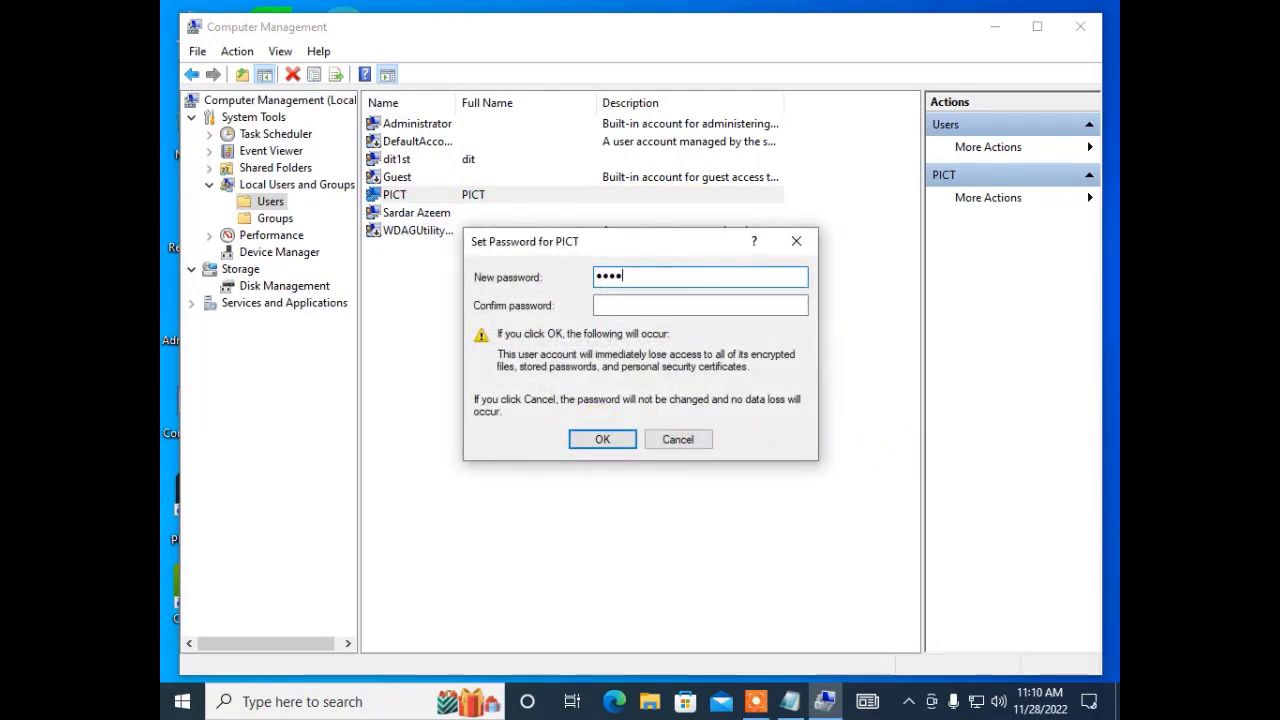
pyautogui.click(600, 305)
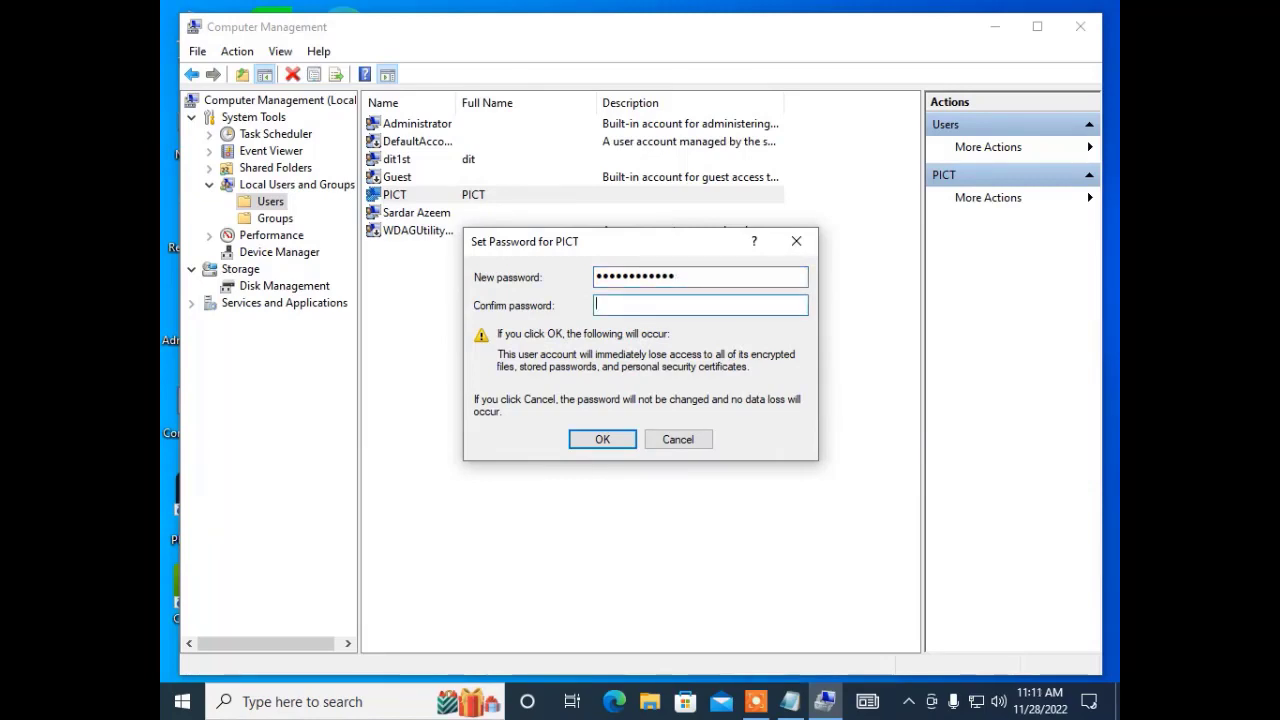
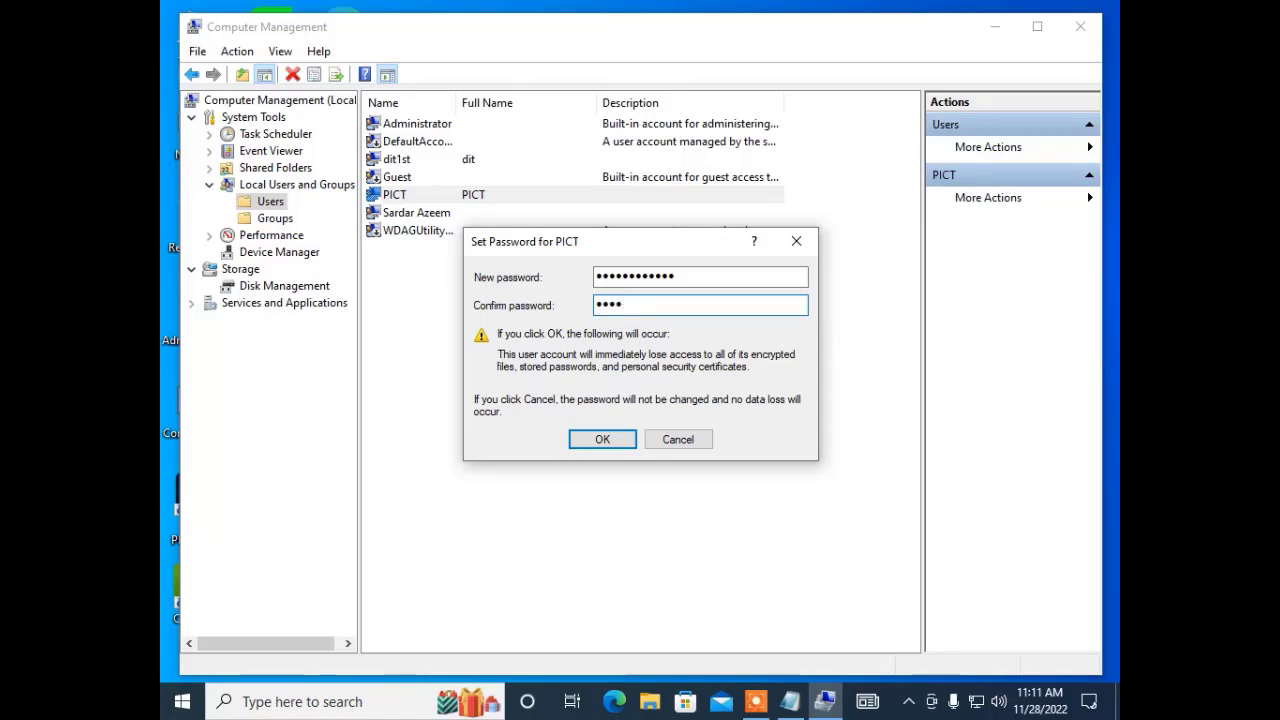
# In Notepad, append the new password entry to line 1 and correct the mistyped digit.
pyautogui.click(790, 701)
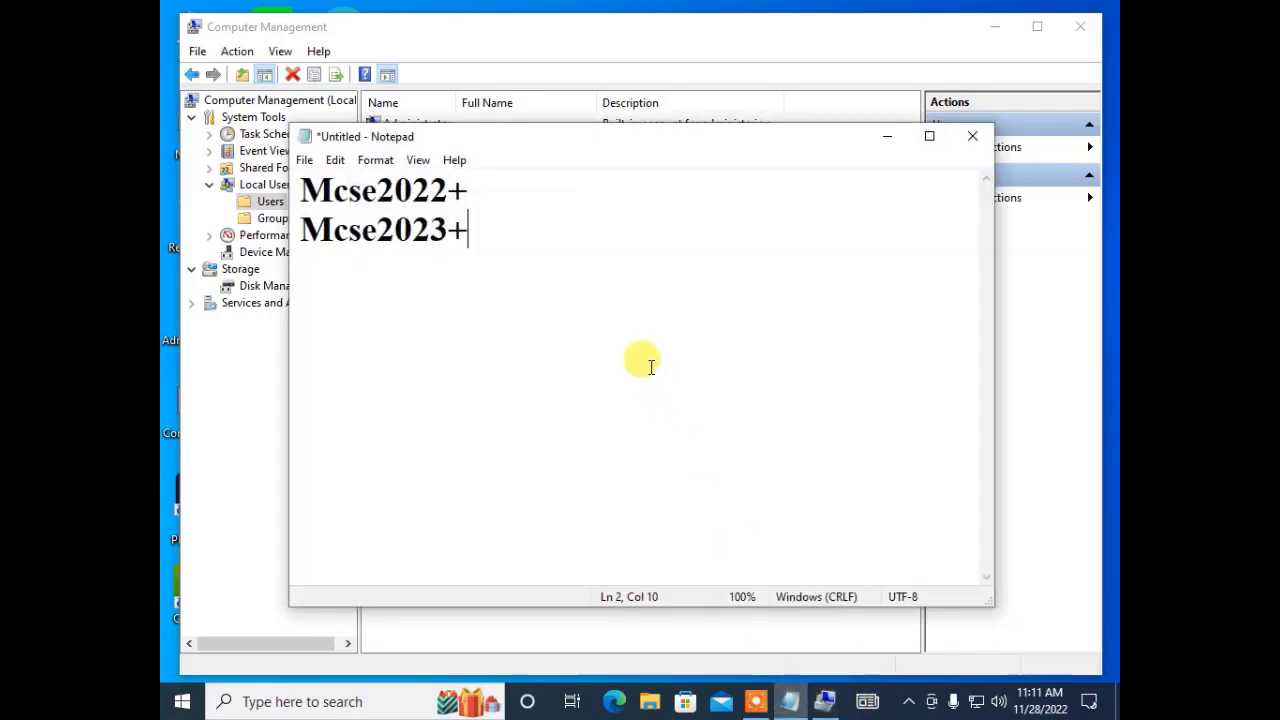
pyautogui.click(610, 205)
pyautogui.write('/')
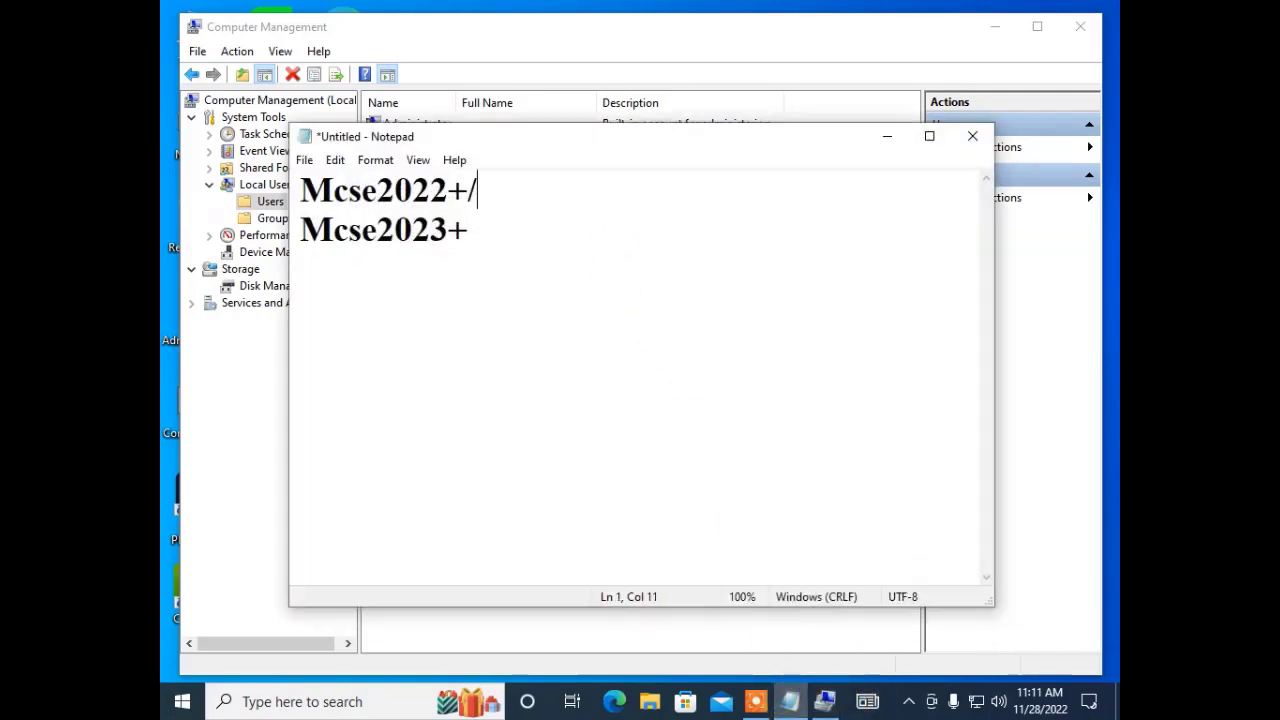
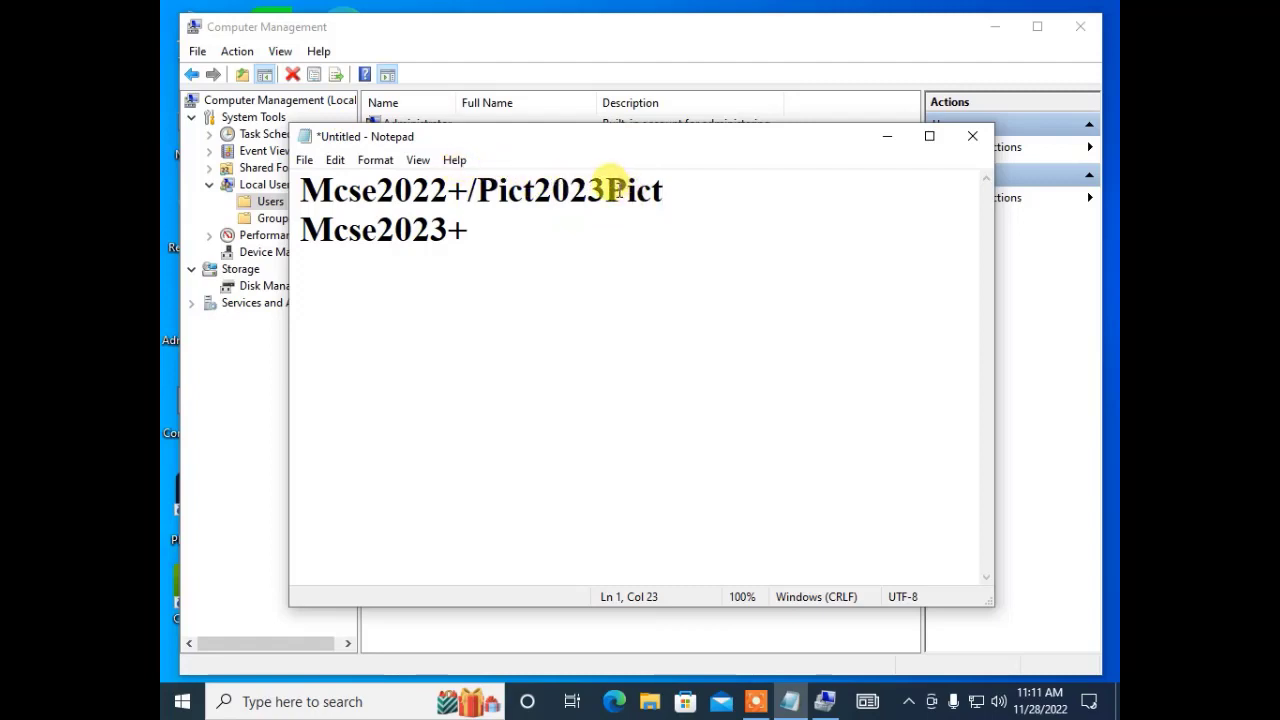
pyautogui.moveTo(606, 190); pyautogui.dragTo(589, 188)
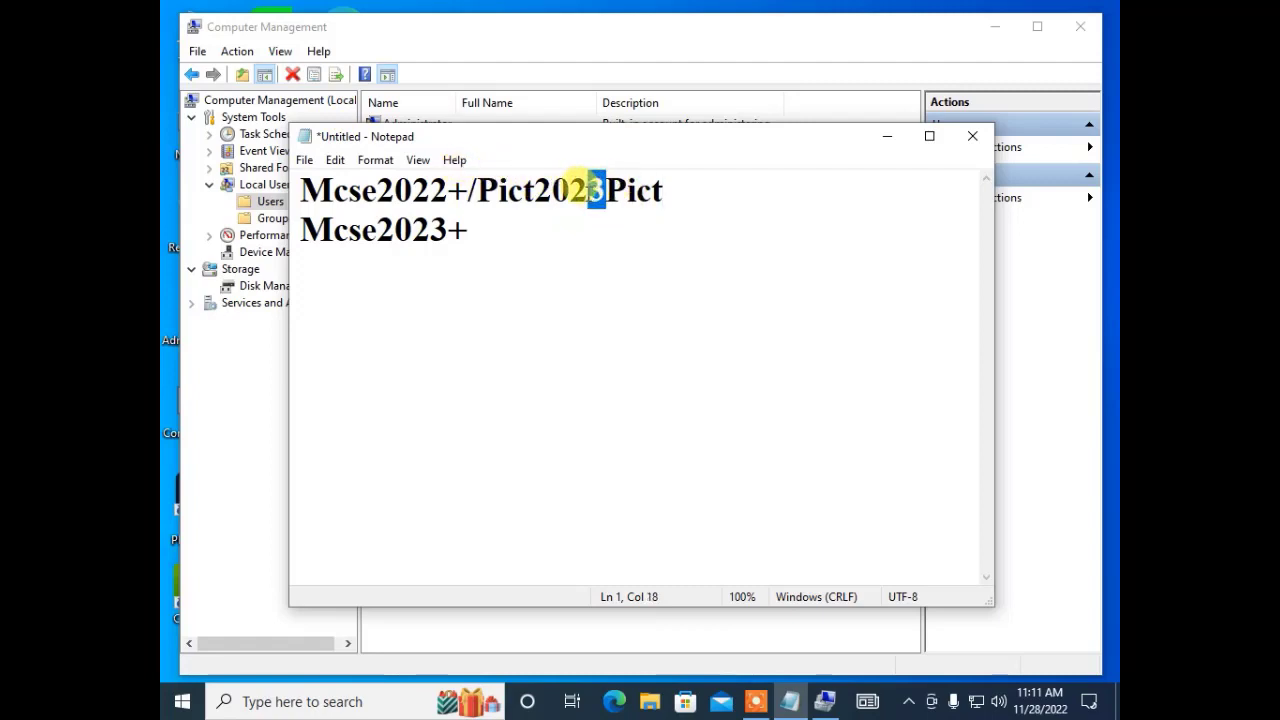
pyautogui.write('2')
# Dismiss the stray Notepad menu and return to PICT's Set Password dialog.
pyautogui.click(524, 190)
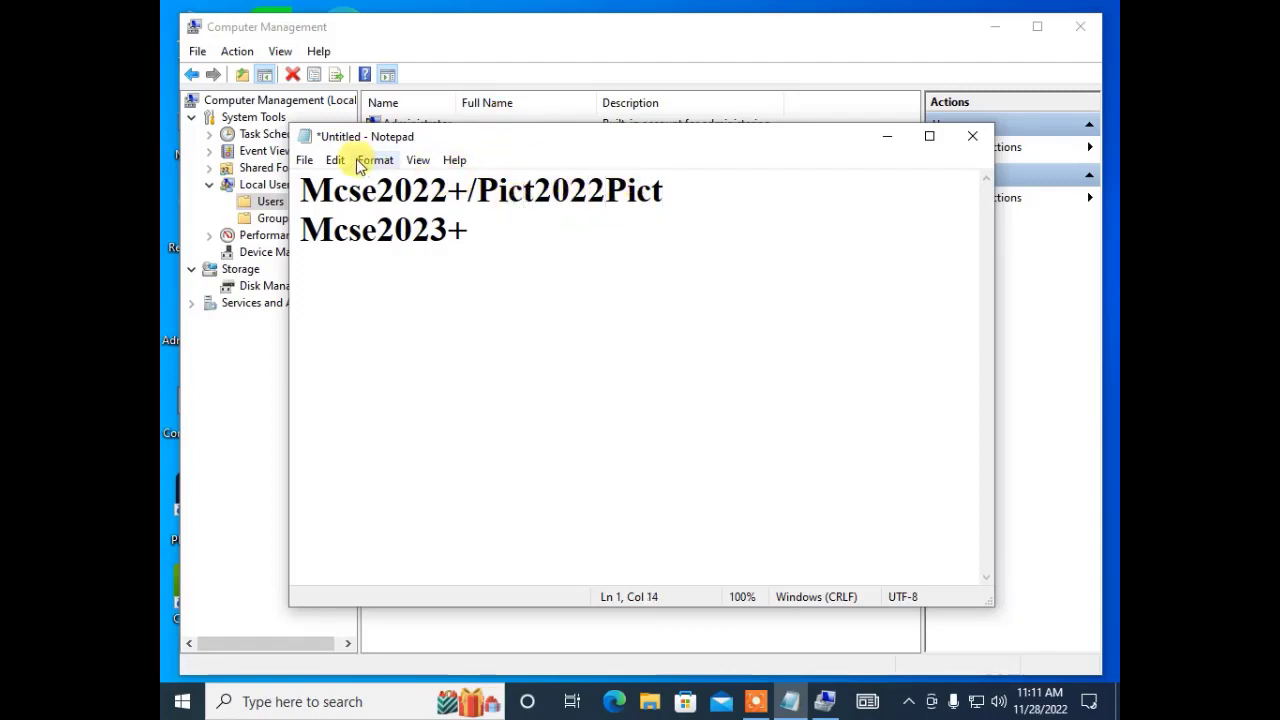
pyautogui.click(304, 160)
pyautogui.click(696, 324)
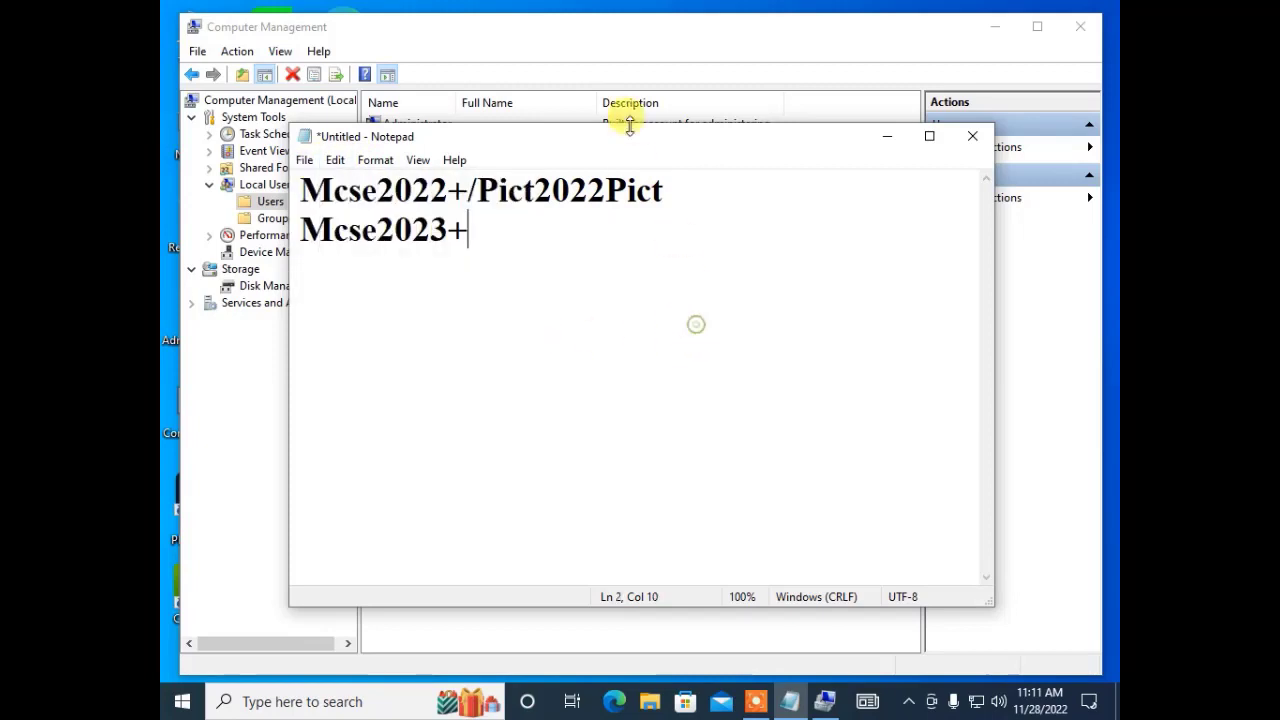
pyautogui.click(583, 32)
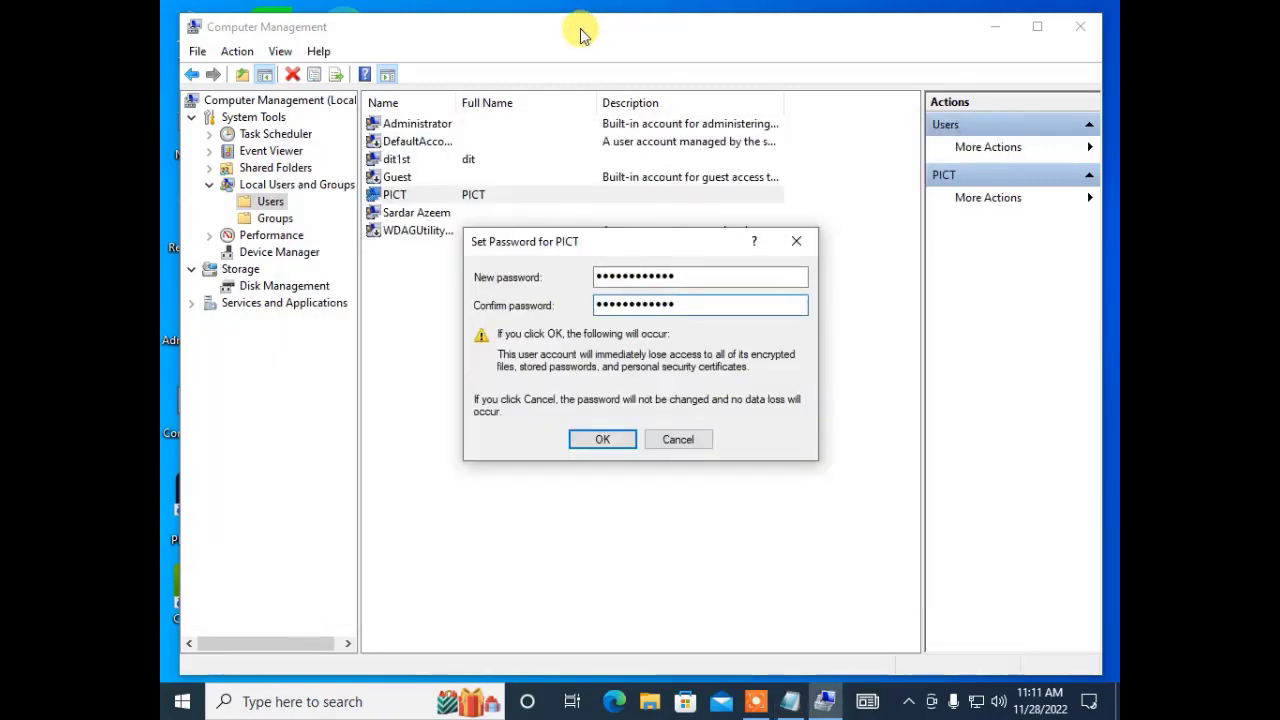
# Apply PICT's new password and acknowledge the confirmation.
pyautogui.click(602, 450)
pyautogui.click(700, 400)
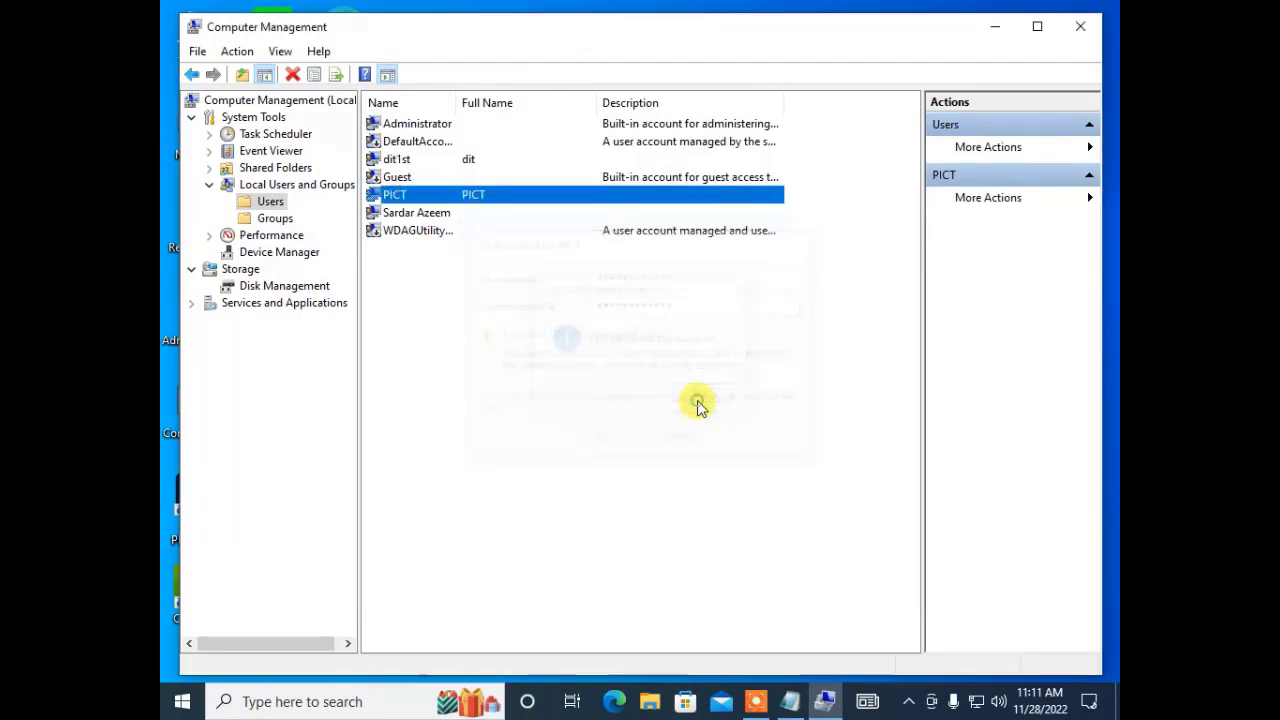
pyautogui.click(567, 425)
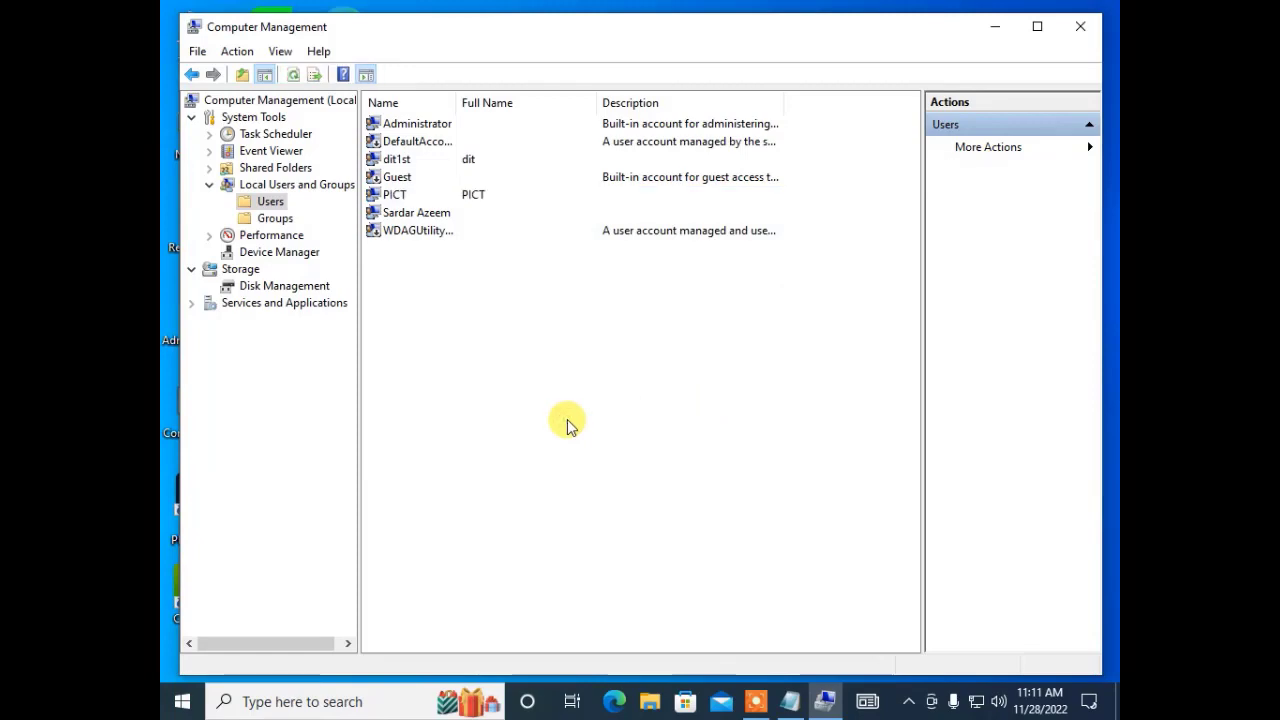
# Close Computer Management, then close Notepad without saving the notes.
pyautogui.click(1071, 28)
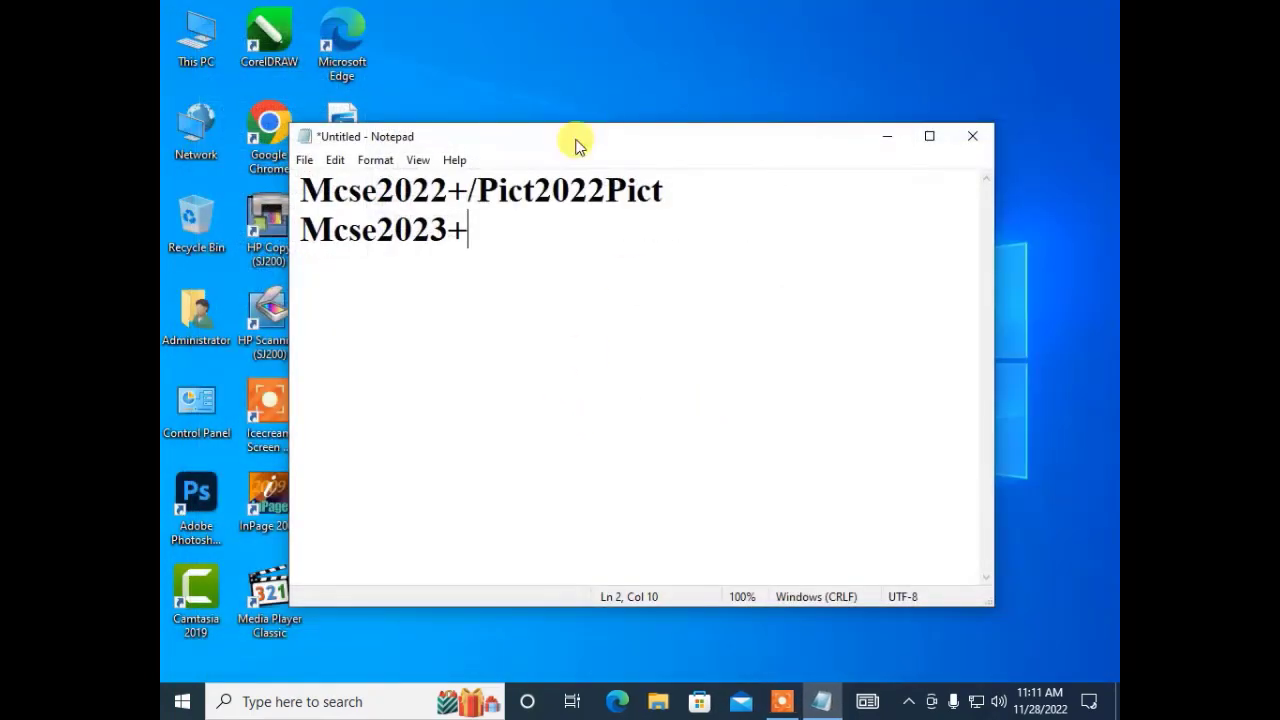
pyautogui.click(976, 140)
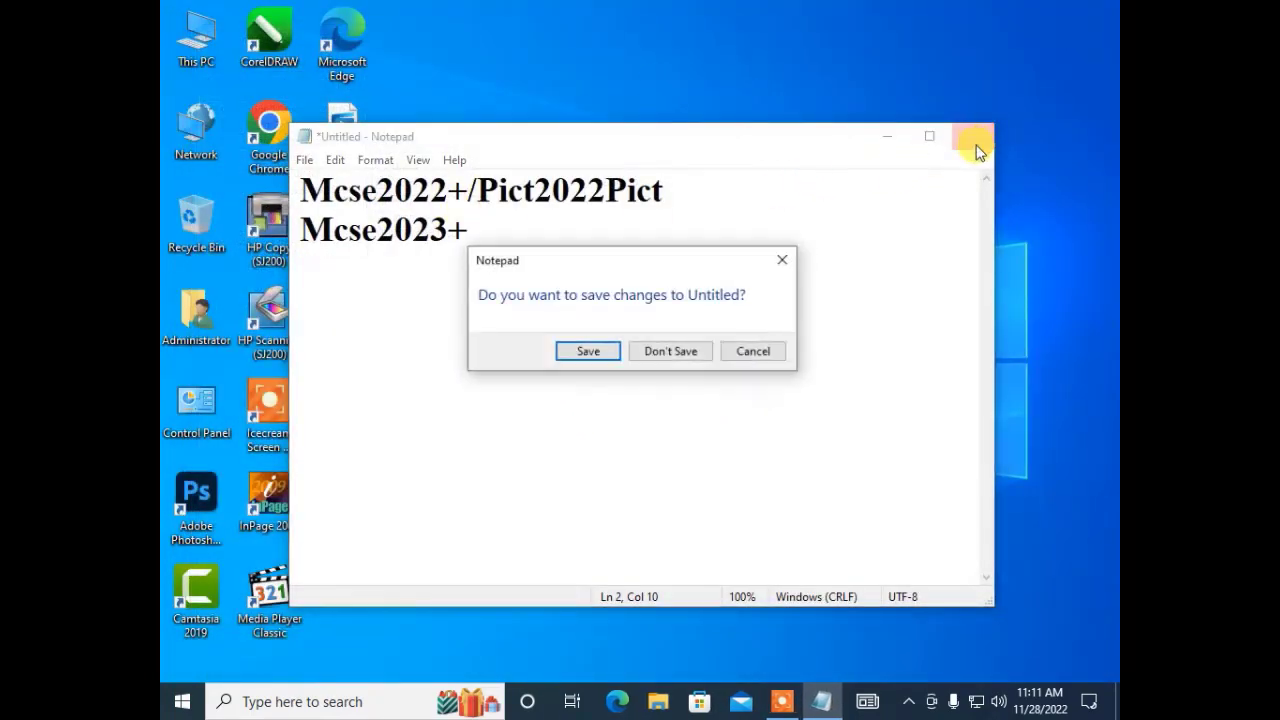
pyautogui.click(672, 363)
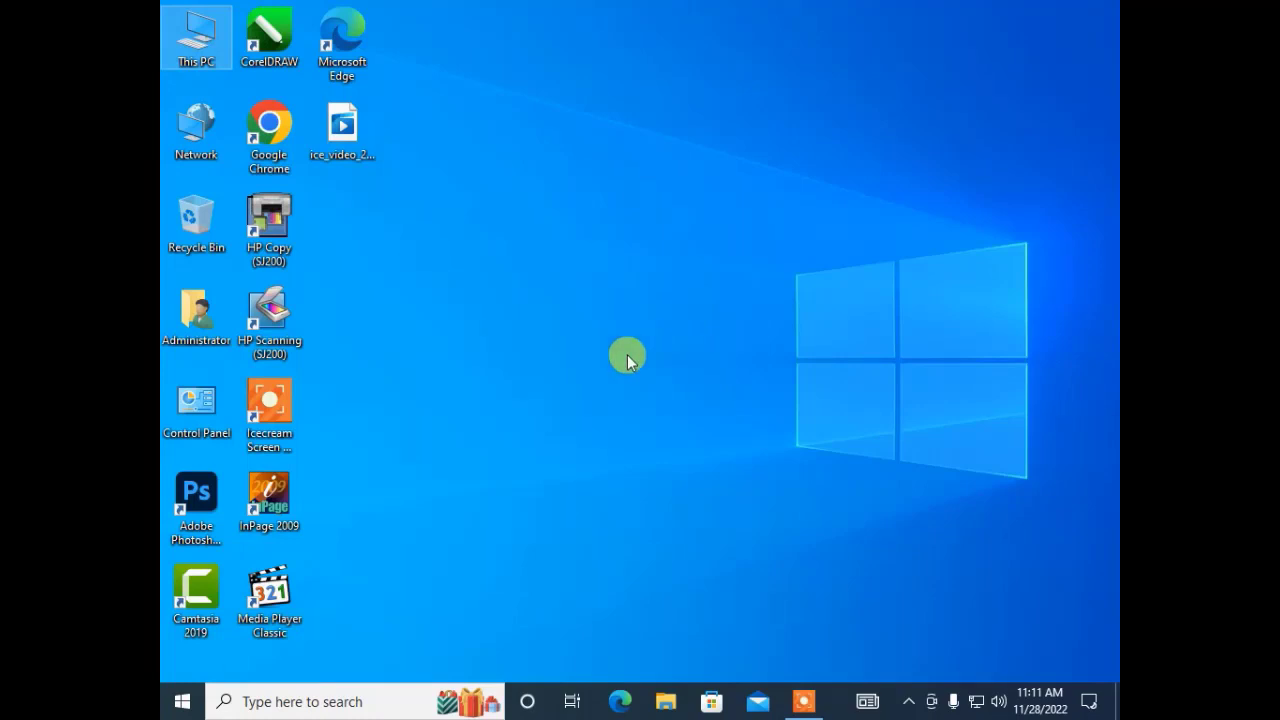
# Reopen Computer Management from This PC and show the local Users list.
pyautogui.click(200, 60)
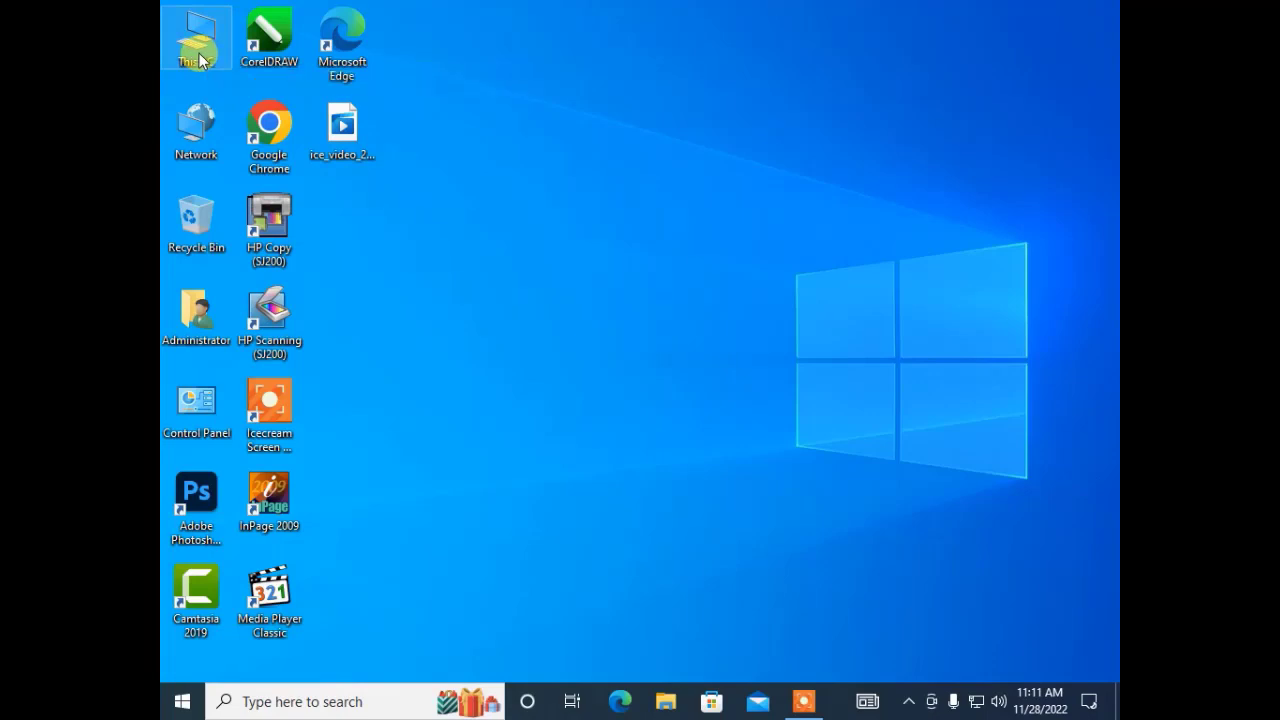
pyautogui.rightClick(200, 60)
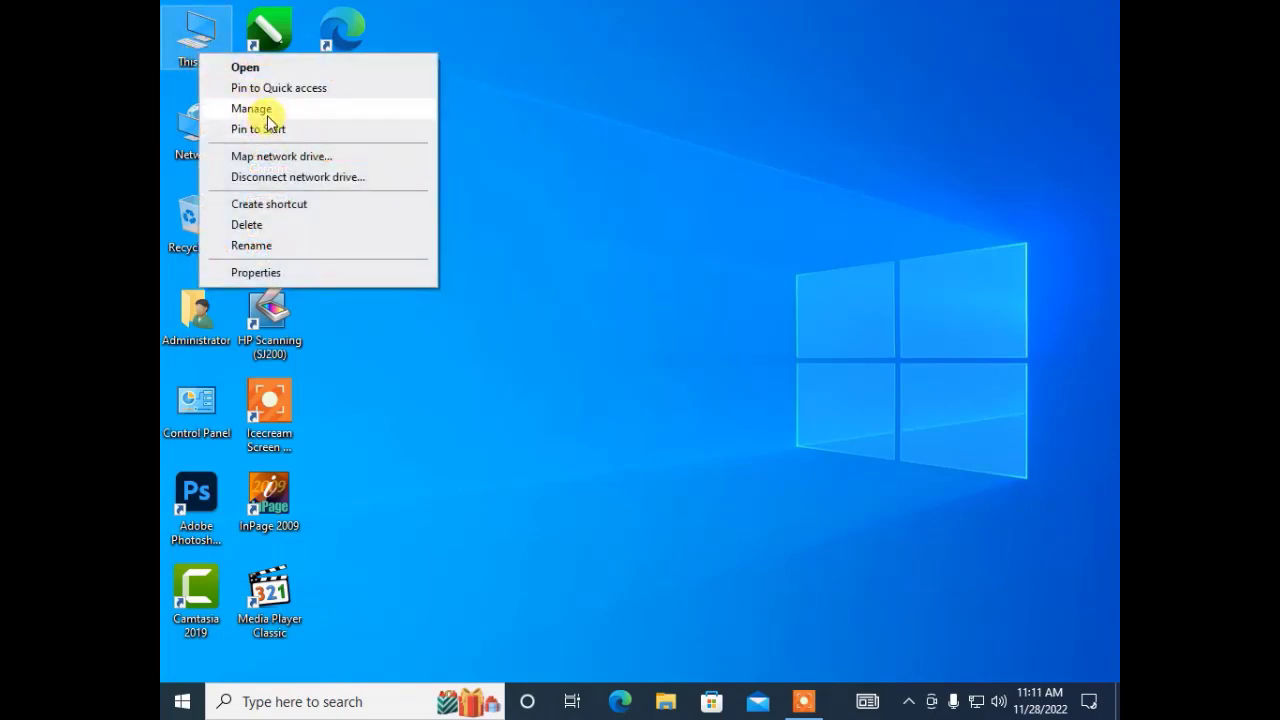
pyautogui.click(528, 145)
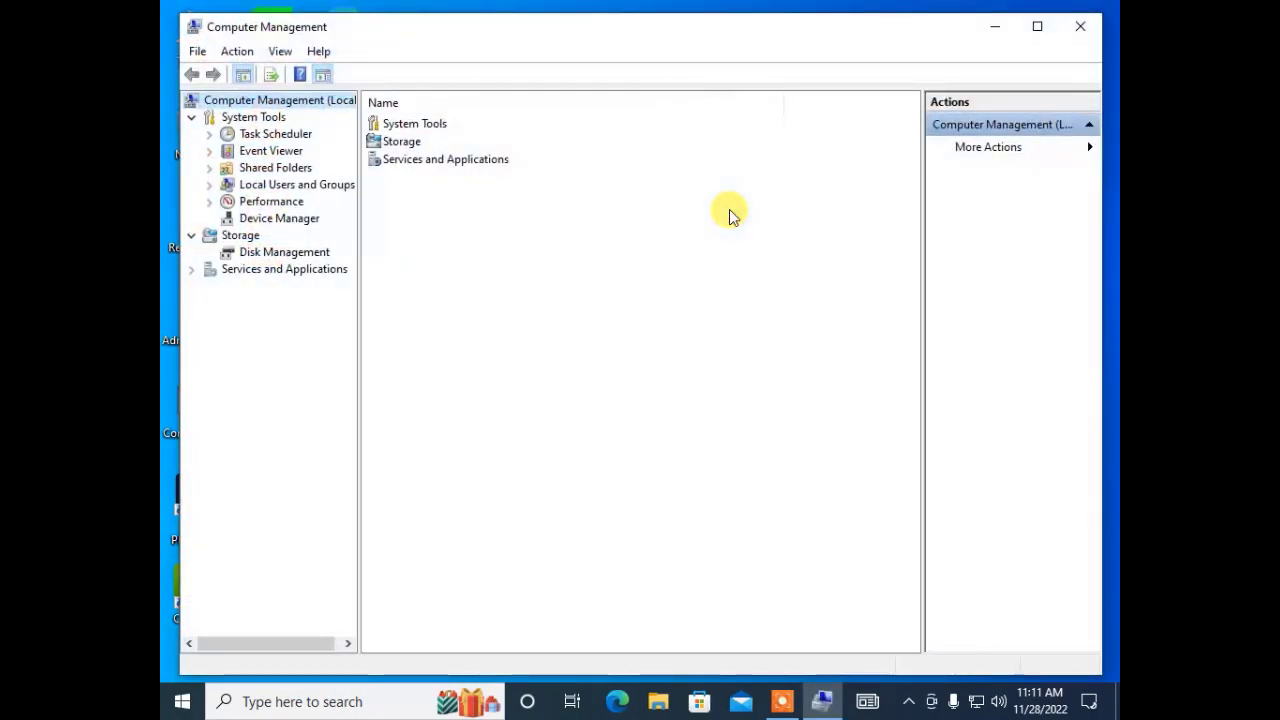
pyautogui.doubleClick(340, 184)
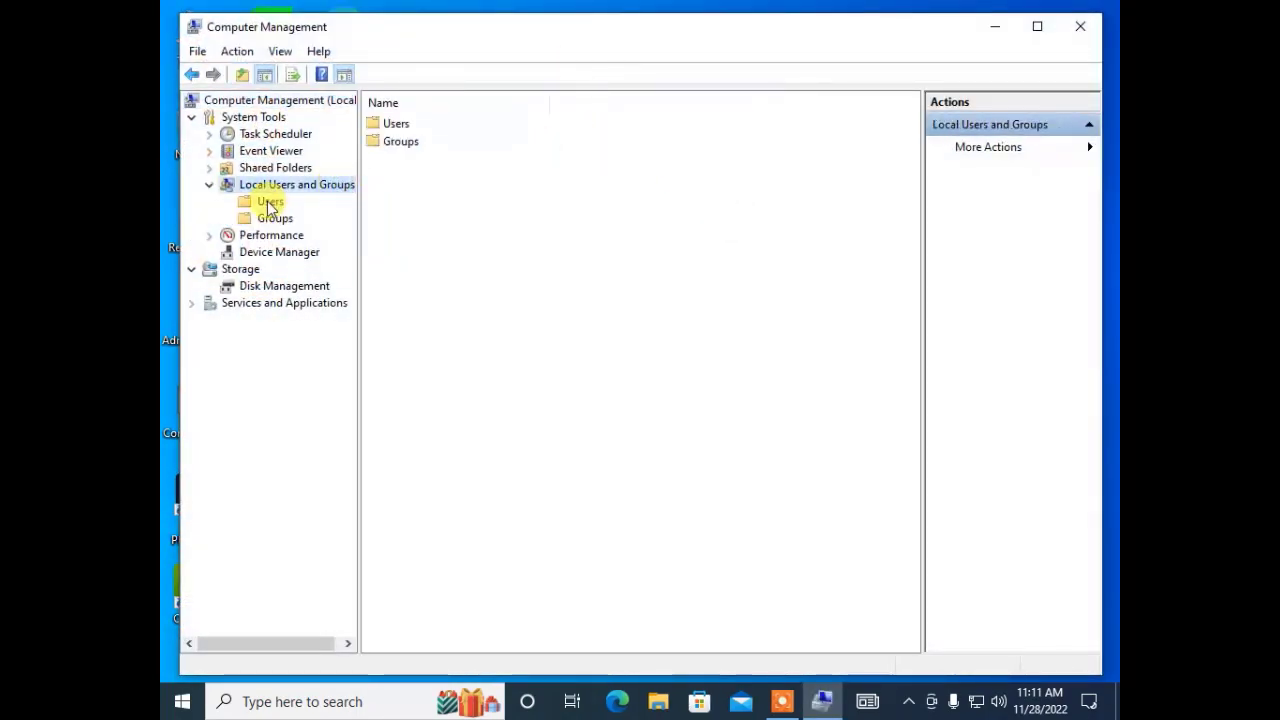
pyautogui.click(268, 202)
# Open PICT's Properties on the Member Of tab, showing Users only, and start adding a group.
pyautogui.click(388, 196)
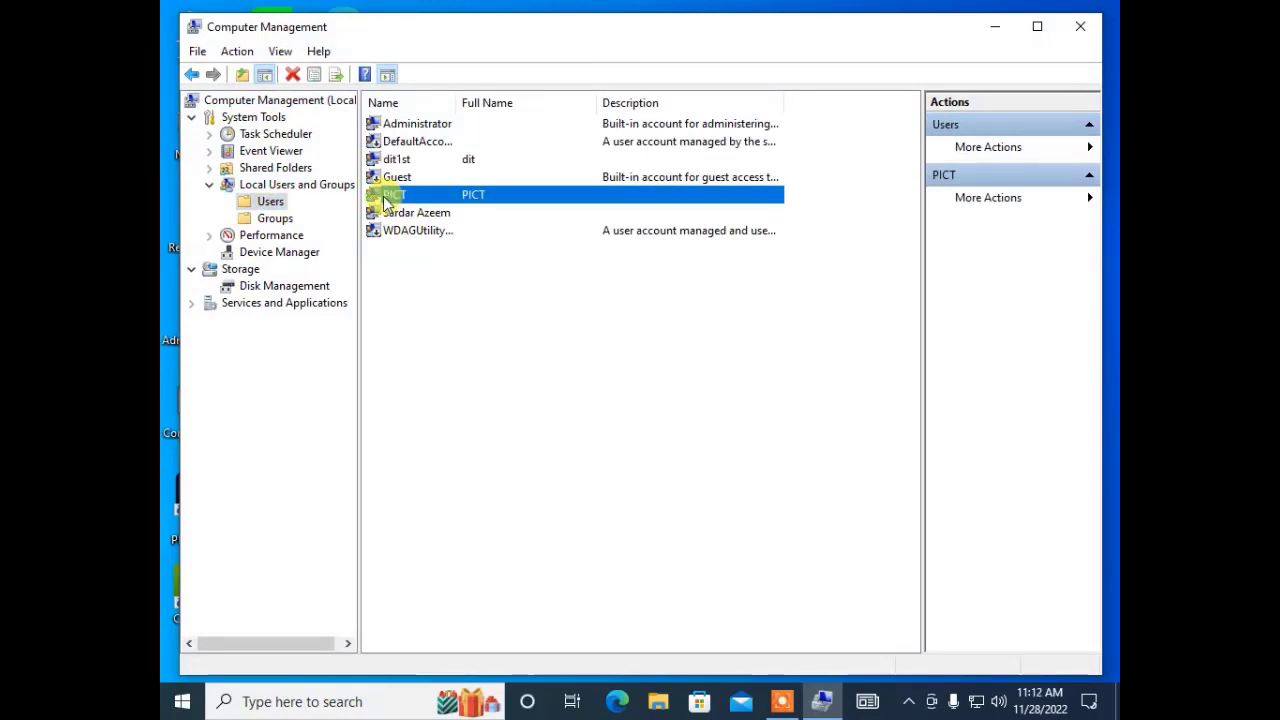
pyautogui.rightClick(386, 199)
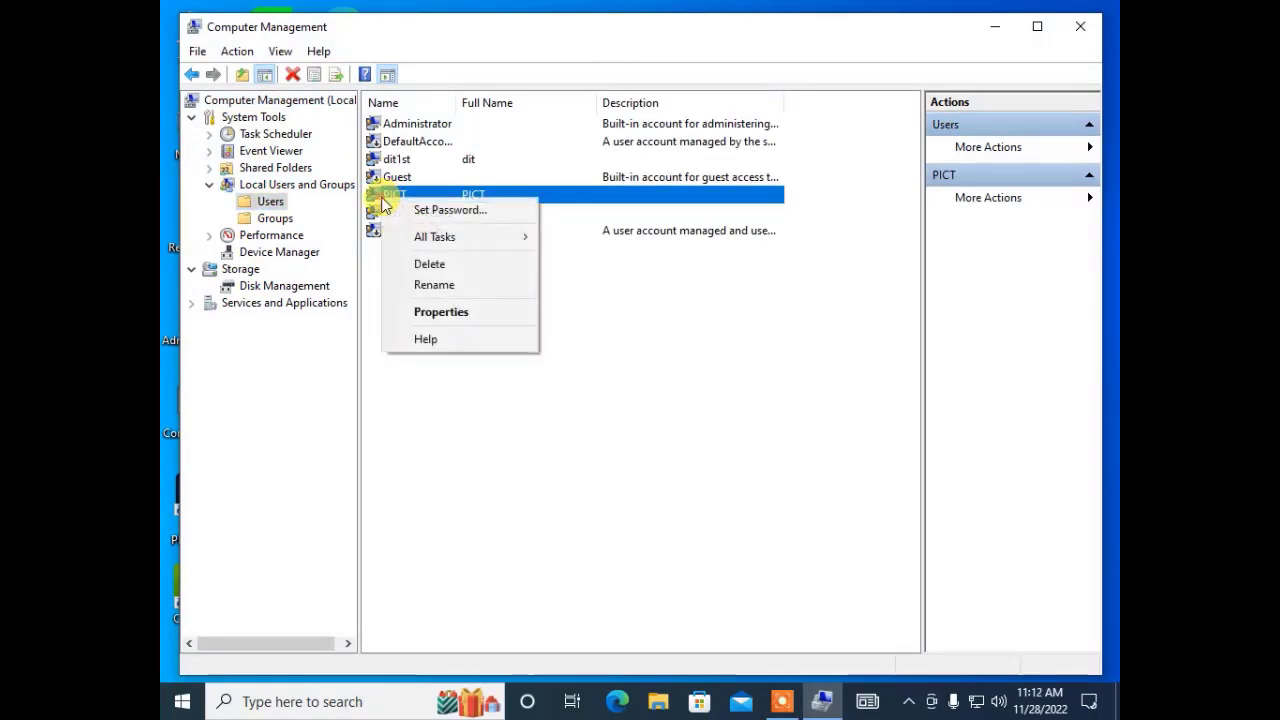
pyautogui.click(428, 313)
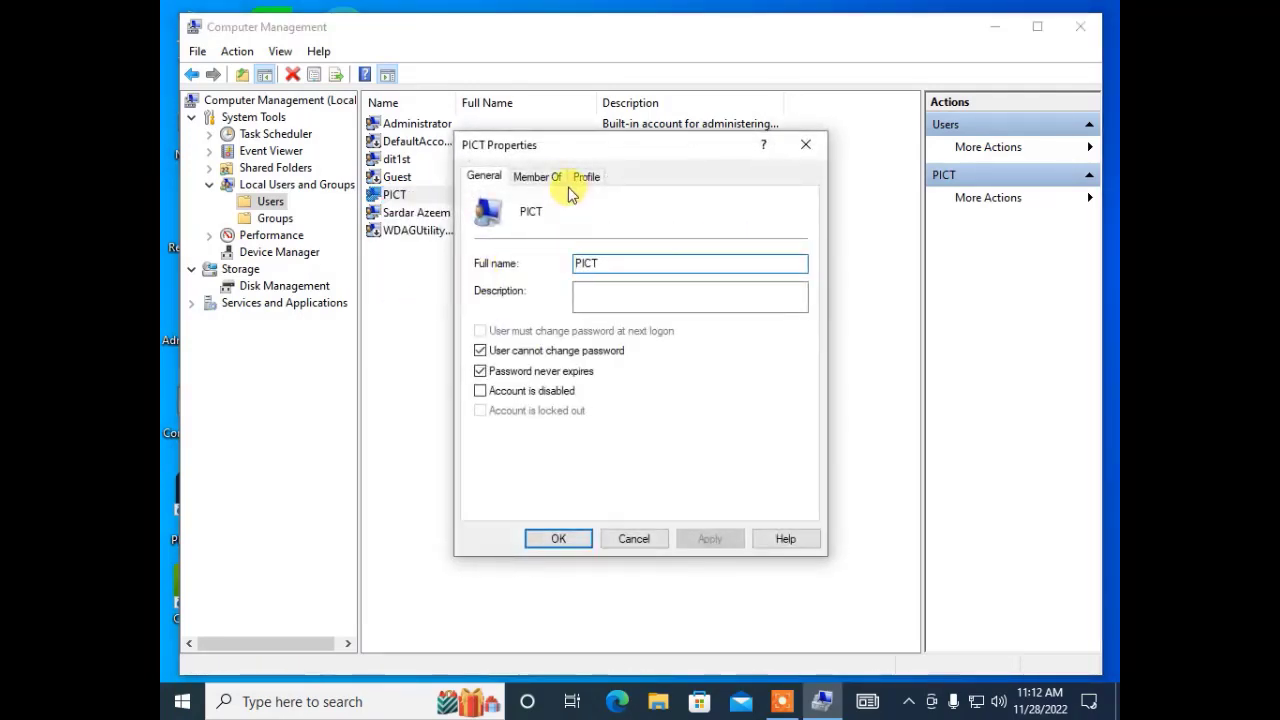
pyautogui.click(544, 180)
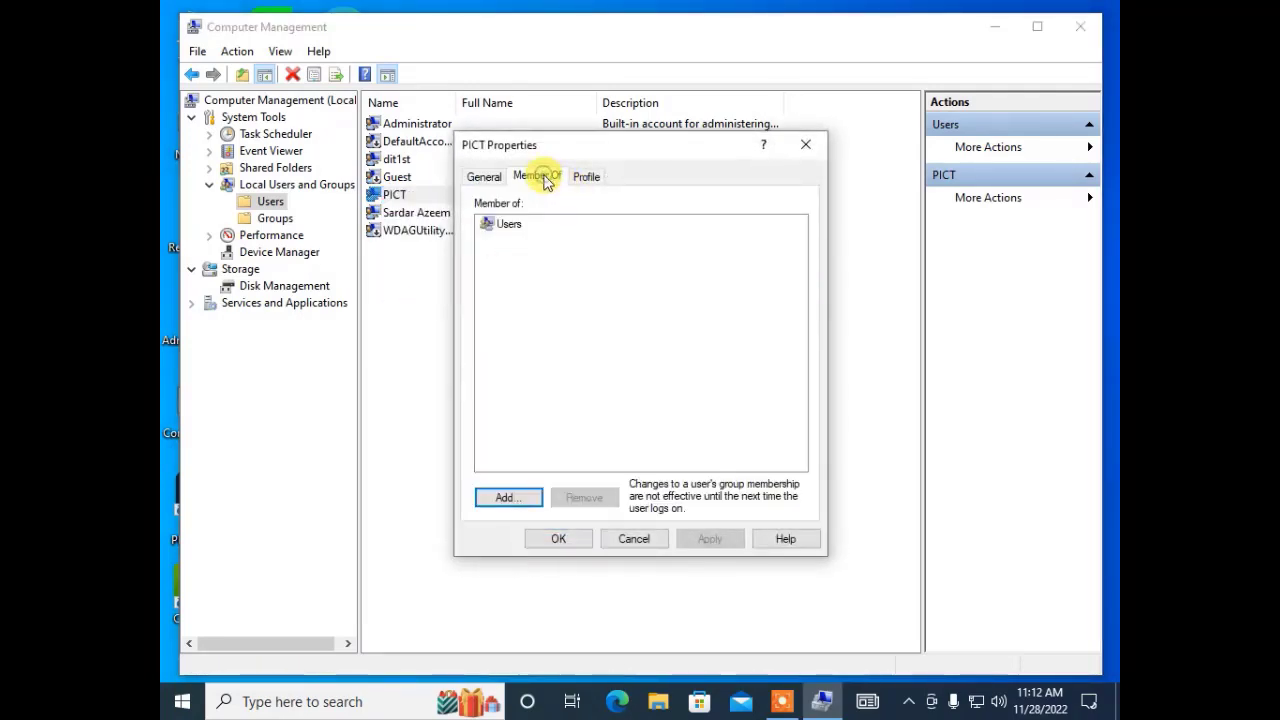
pyautogui.click(505, 228)
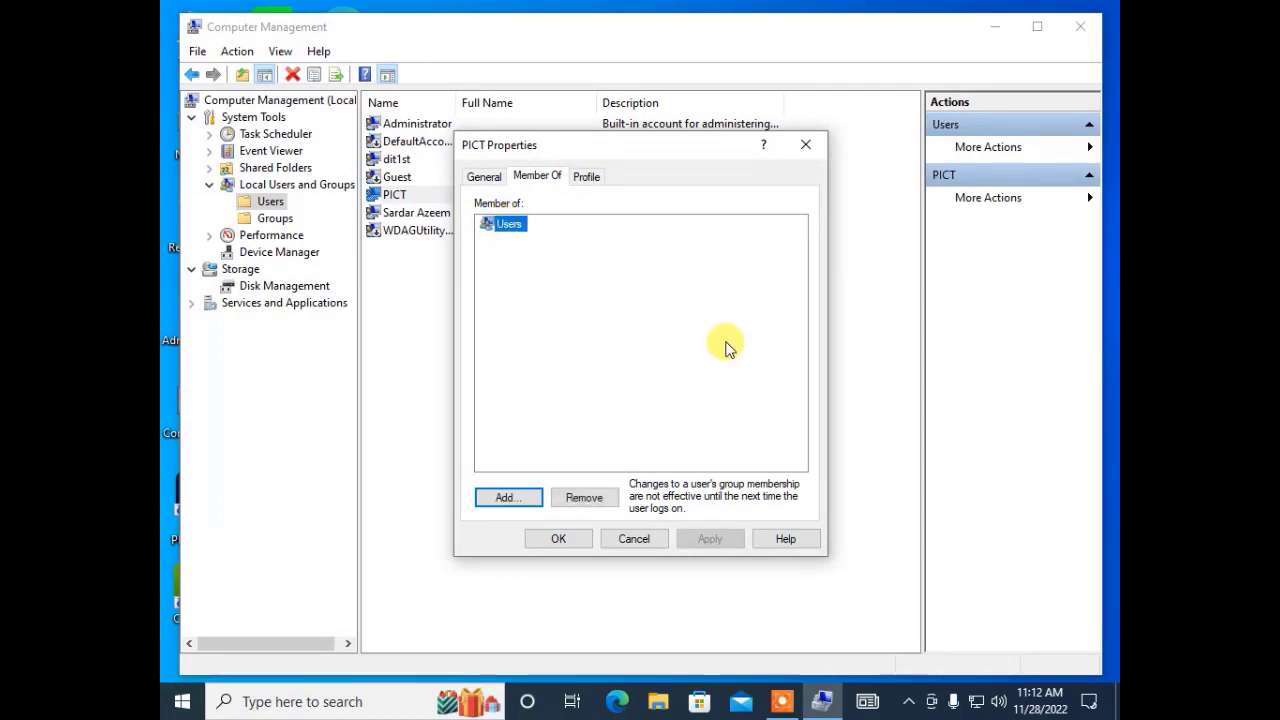
pyautogui.click(530, 500)
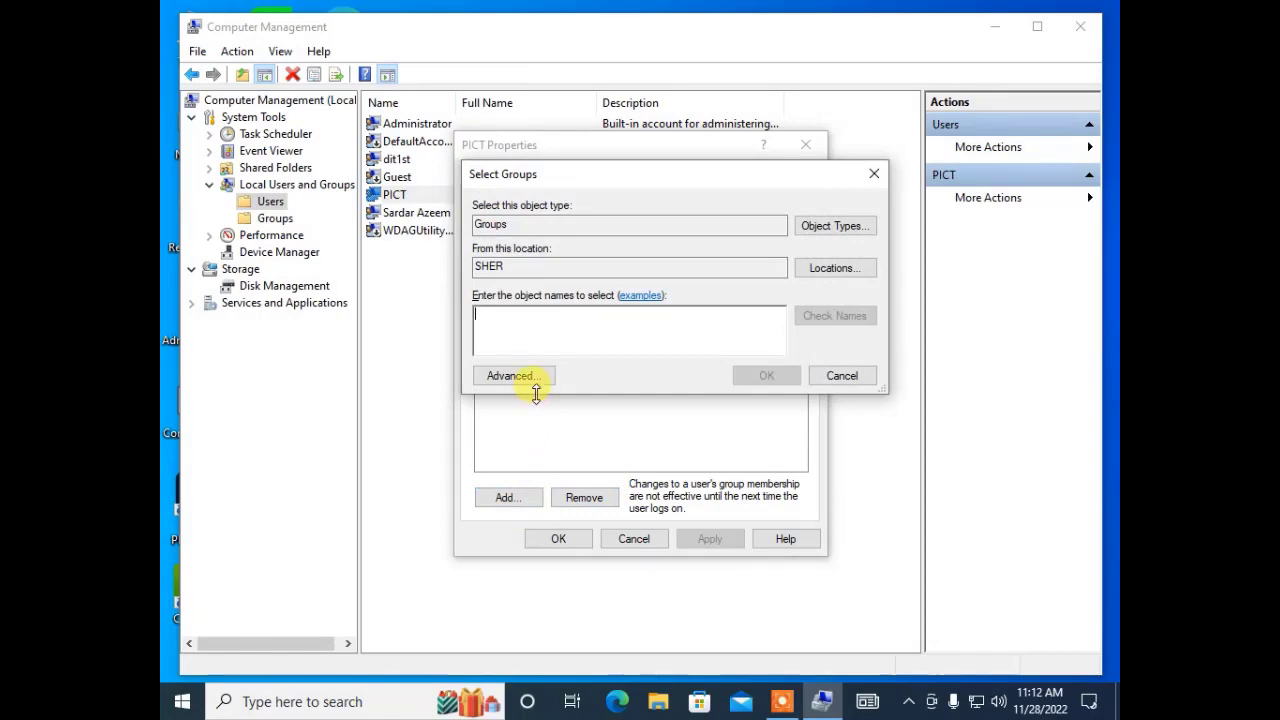
# Run an advanced search listing all local groups on SHER and browse the results.
pyautogui.click(540, 384)
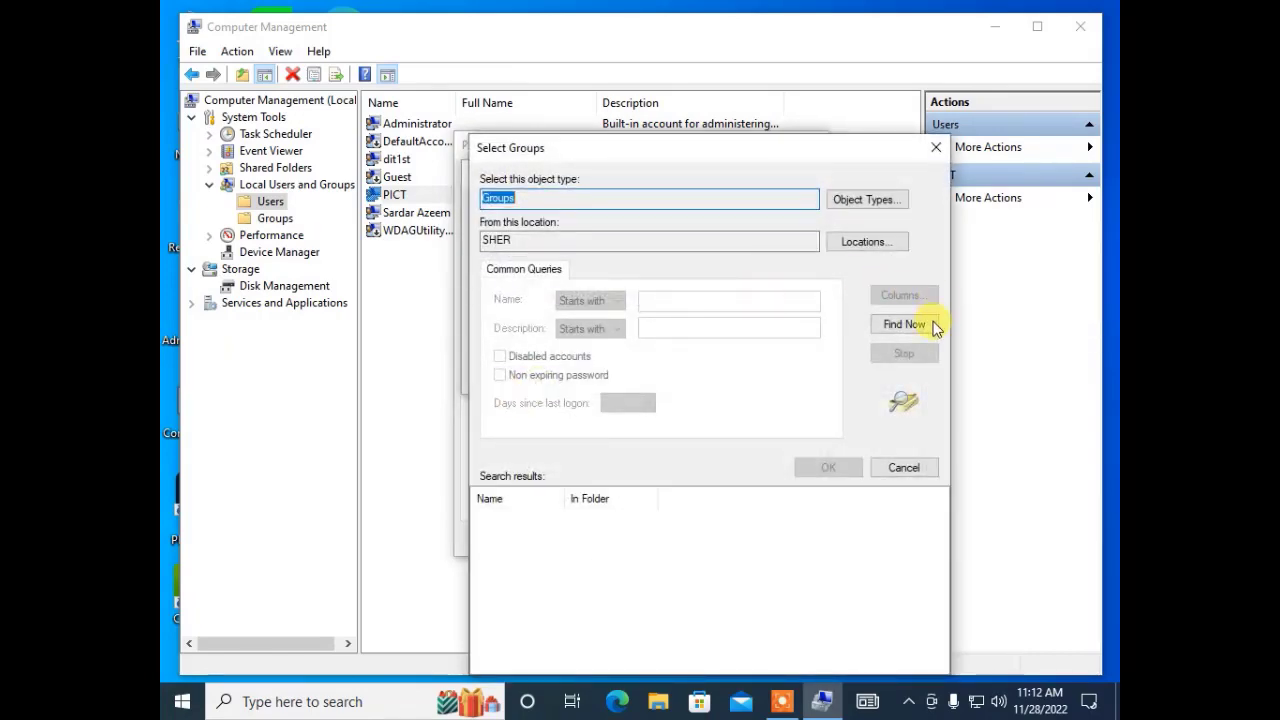
pyautogui.click(932, 324)
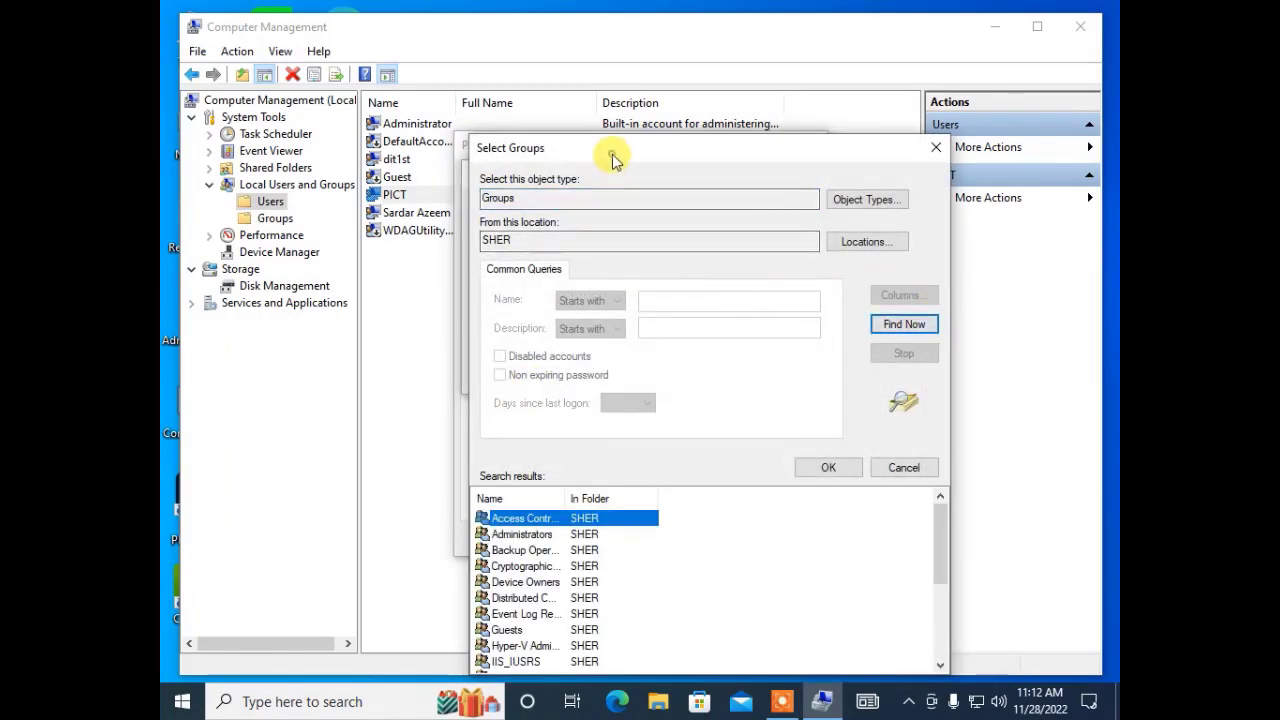
pyautogui.moveTo(613, 160); pyautogui.dragTo(567, 36)
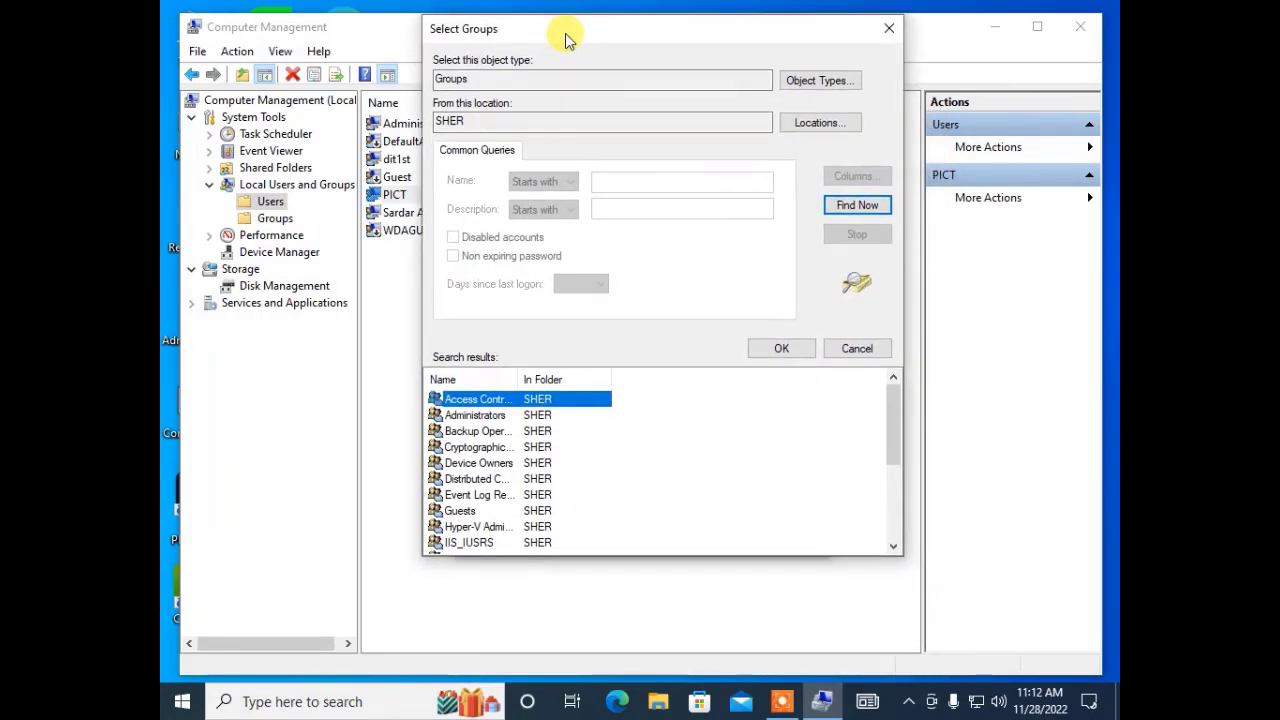
pyautogui.click(475, 410)
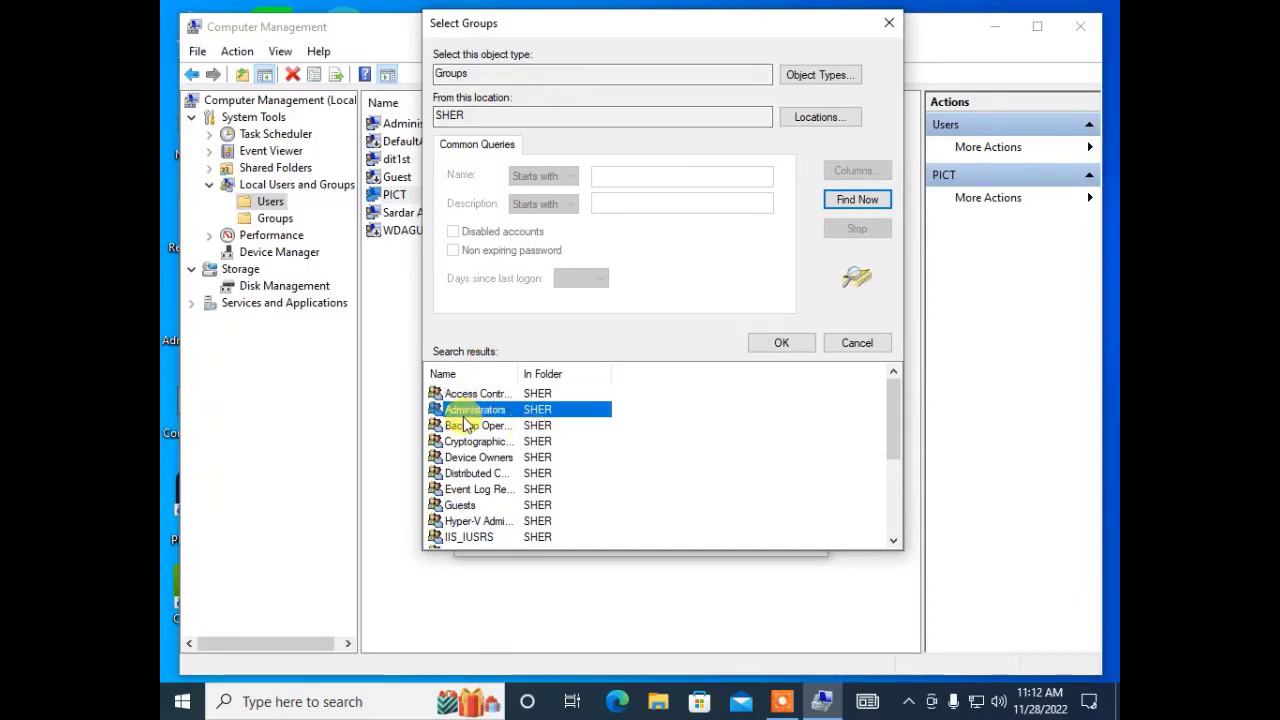
pyautogui.click(490, 425)
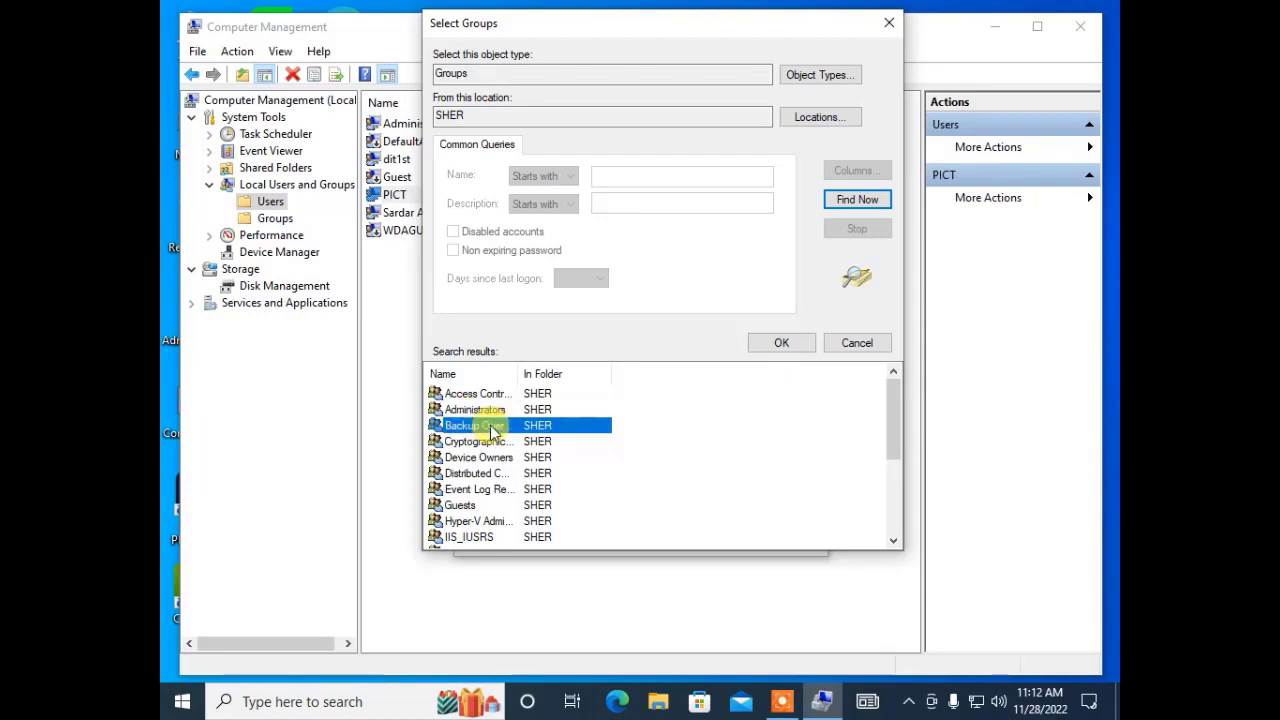
pyautogui.click(466, 473)
# Scroll through the groups, including Power Users and Users, and choose Administrators.
pyautogui.scroll(-3, 505, 503)
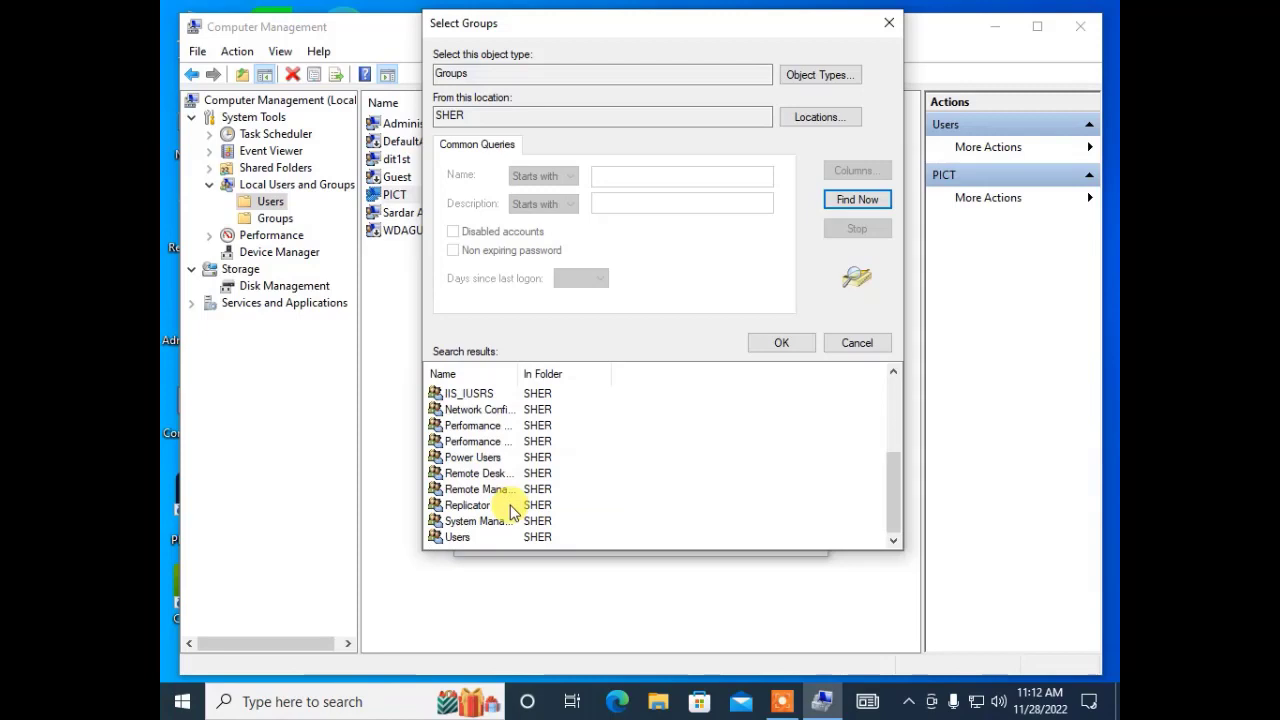
pyautogui.click(463, 428)
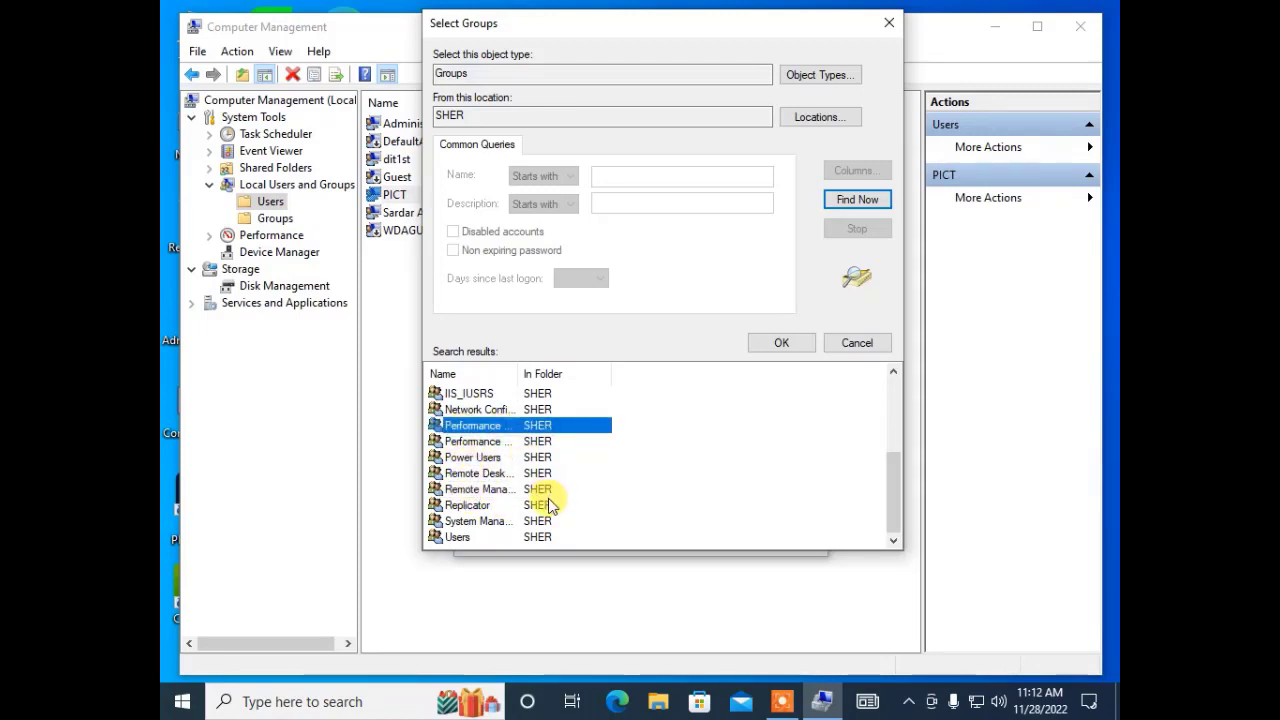
pyautogui.scroll(3, 505, 467)
pyautogui.scroll(-3, 516, 467)
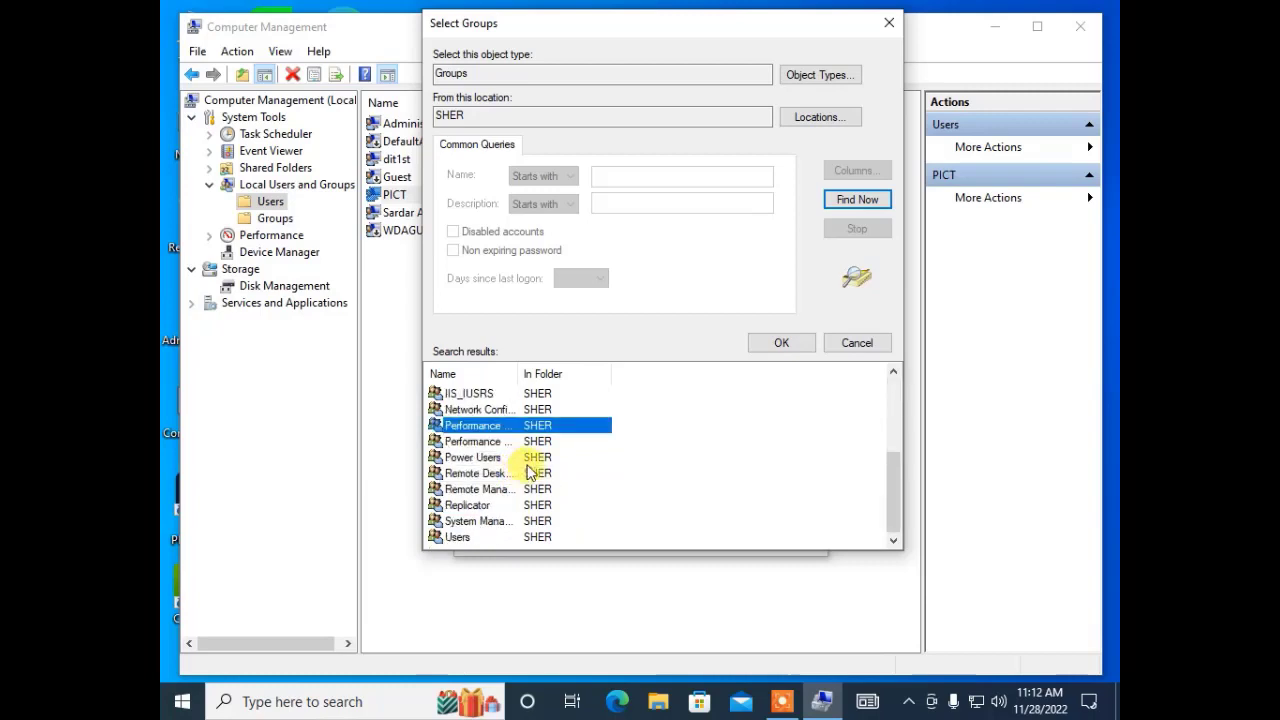
pyautogui.click(486, 457)
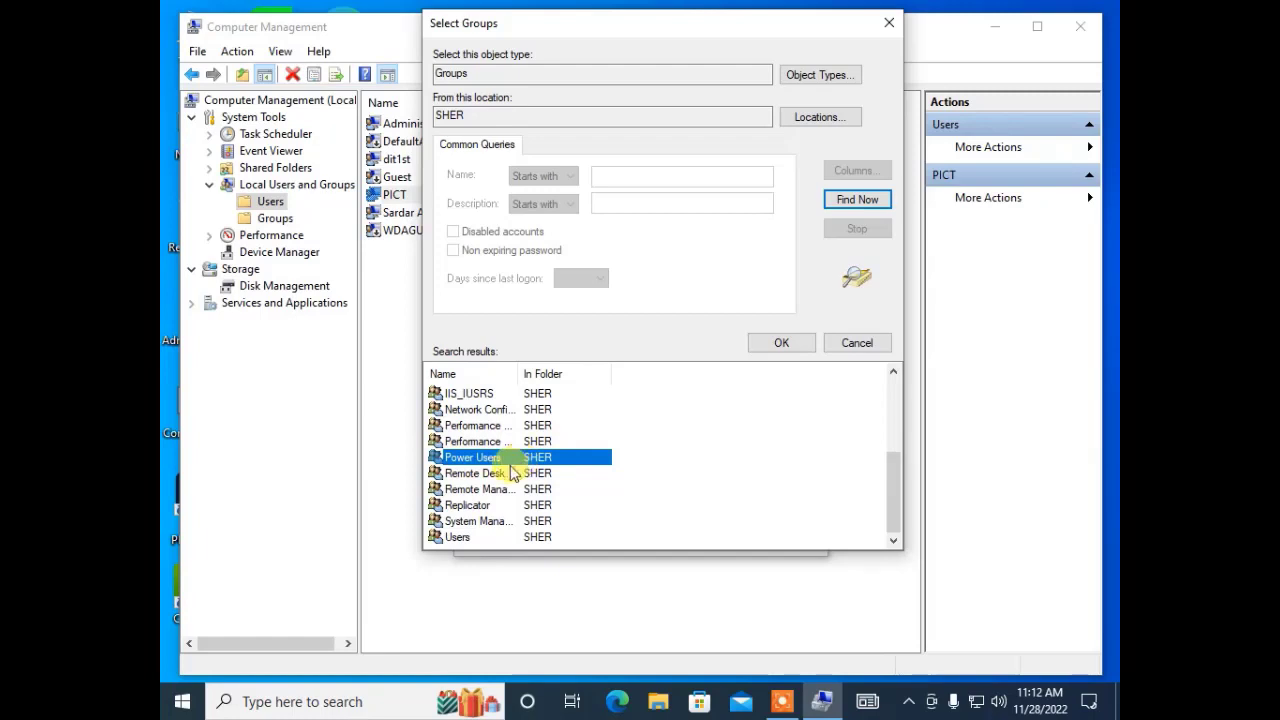
pyautogui.click(458, 537)
pyautogui.scroll(2, 497, 500)
pyautogui.scroll(2, 497, 500)
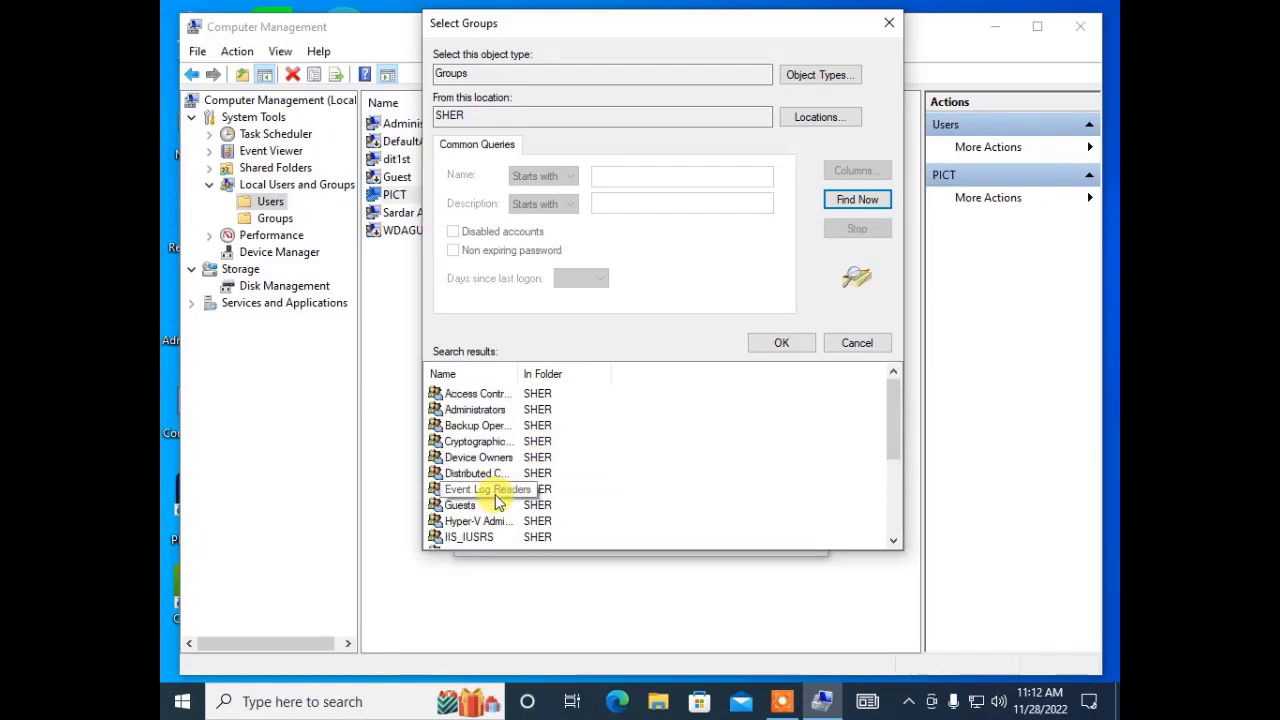
pyautogui.click(504, 411)
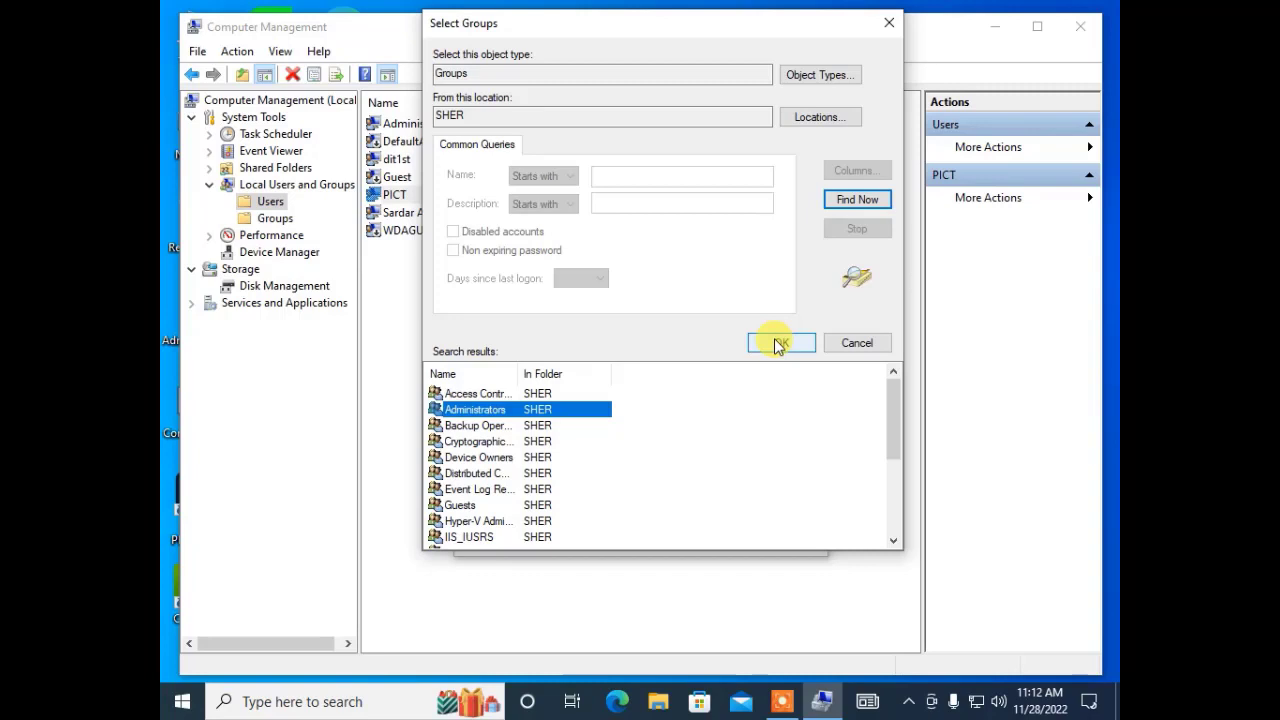
pyautogui.click(778, 345)
# Add PICT to Administrators alongside Users, apply, and close its properties.
pyautogui.click(764, 377)
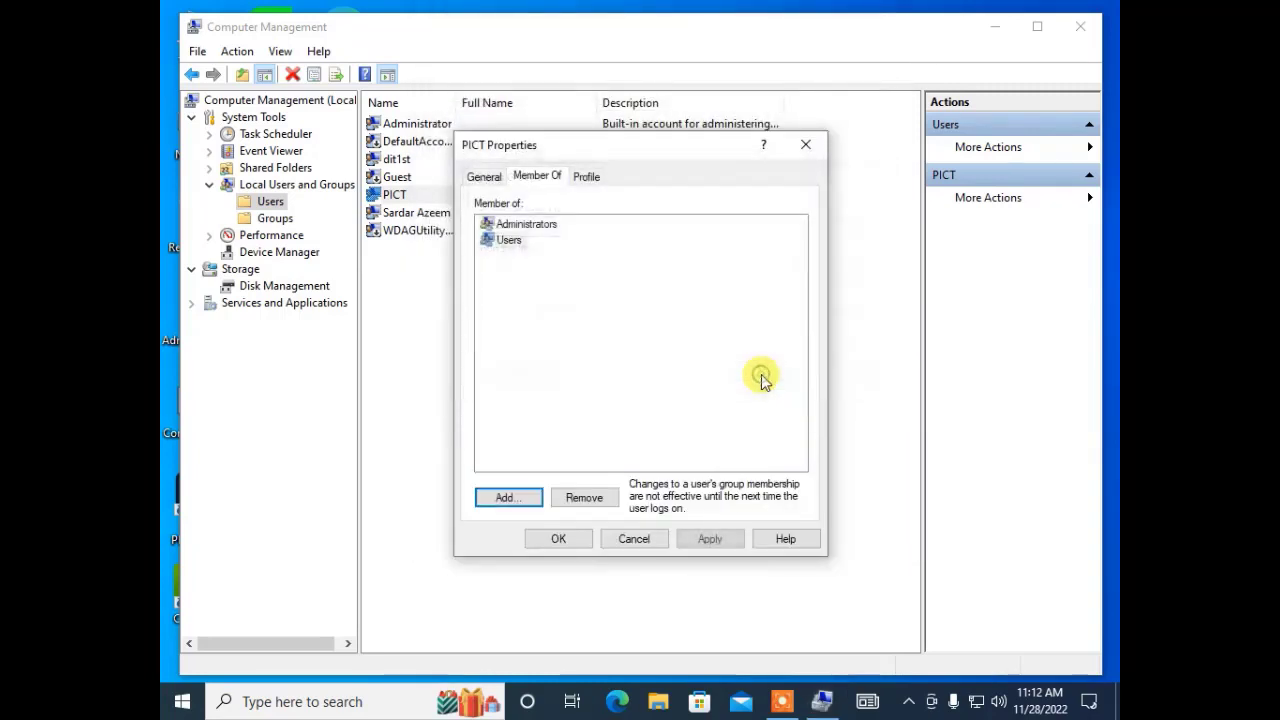
pyautogui.click(709, 535)
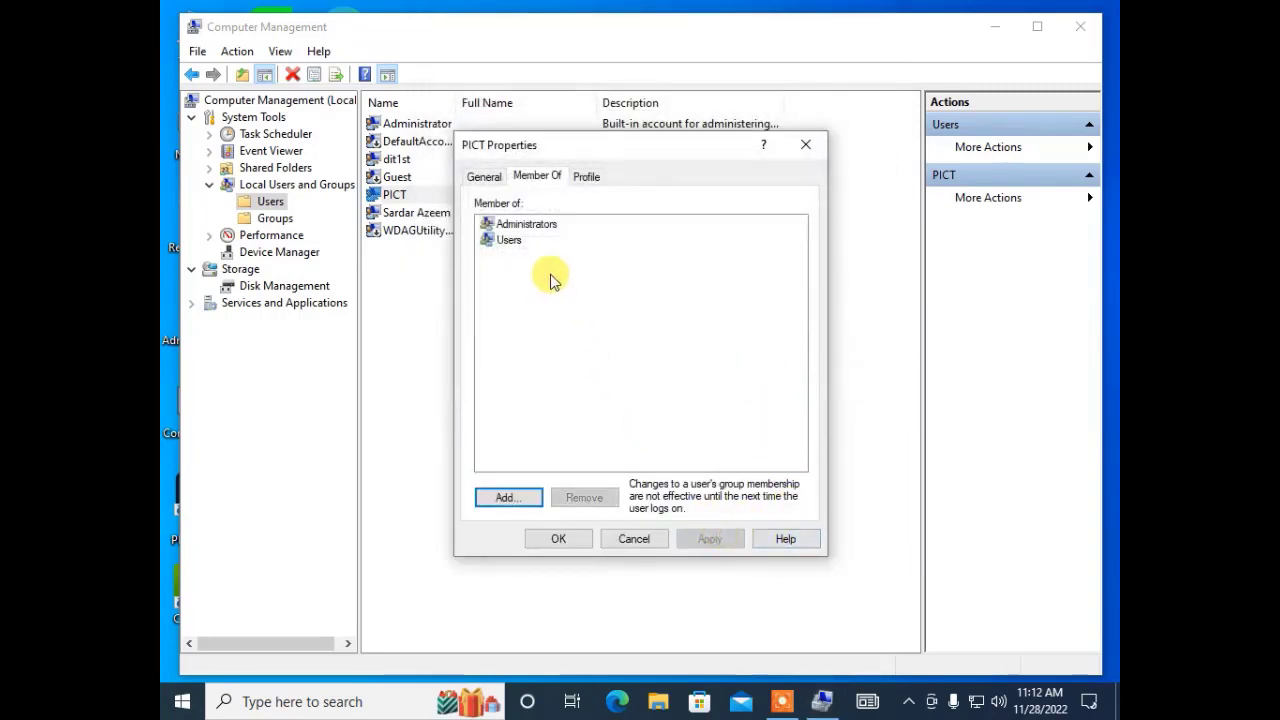
pyautogui.click(515, 241)
pyautogui.click(530, 224)
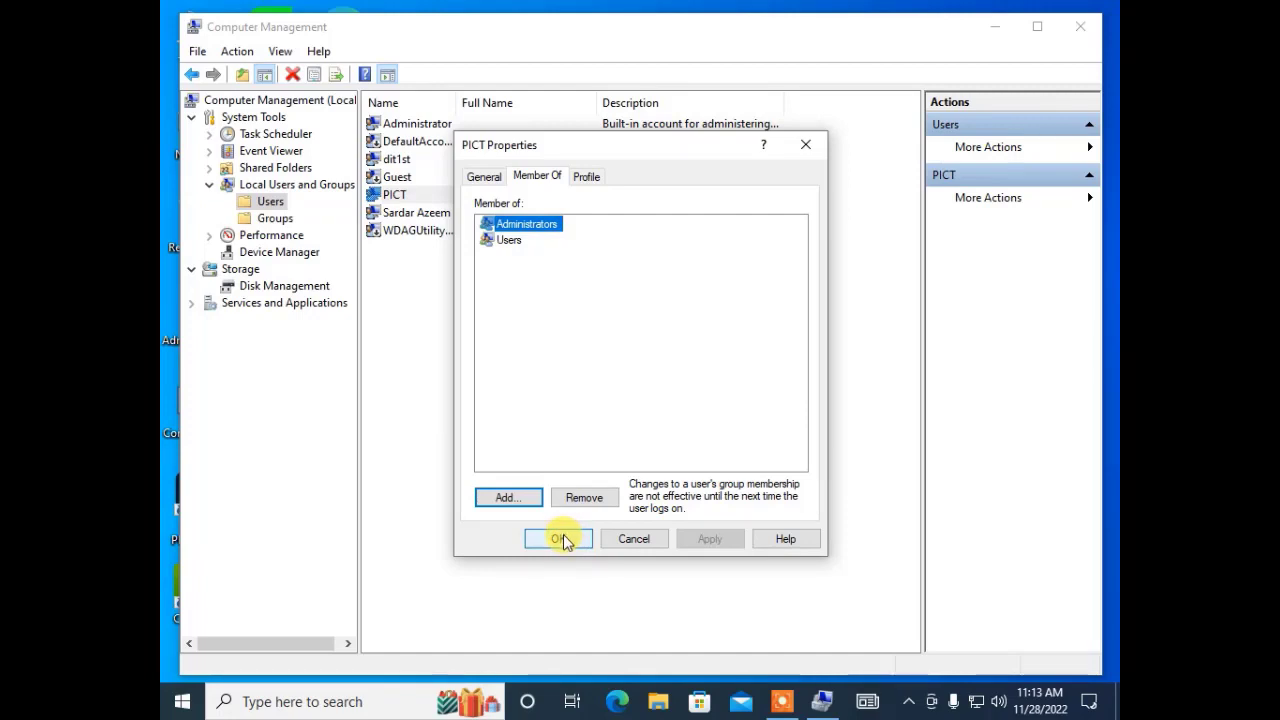
pyautogui.click(558, 539)
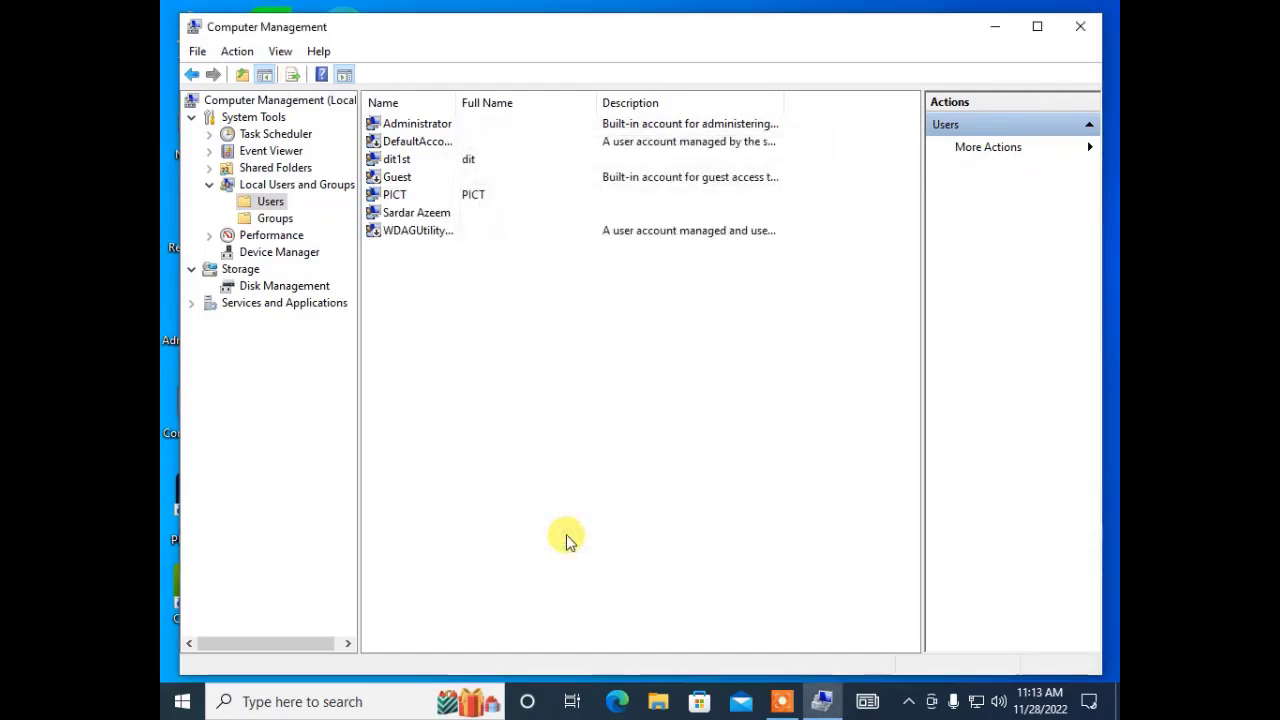
# Minimize Computer Management, relaunch it via This PC > Manage, and expand Local Users and Groups.
pyautogui.click(1005, 24)
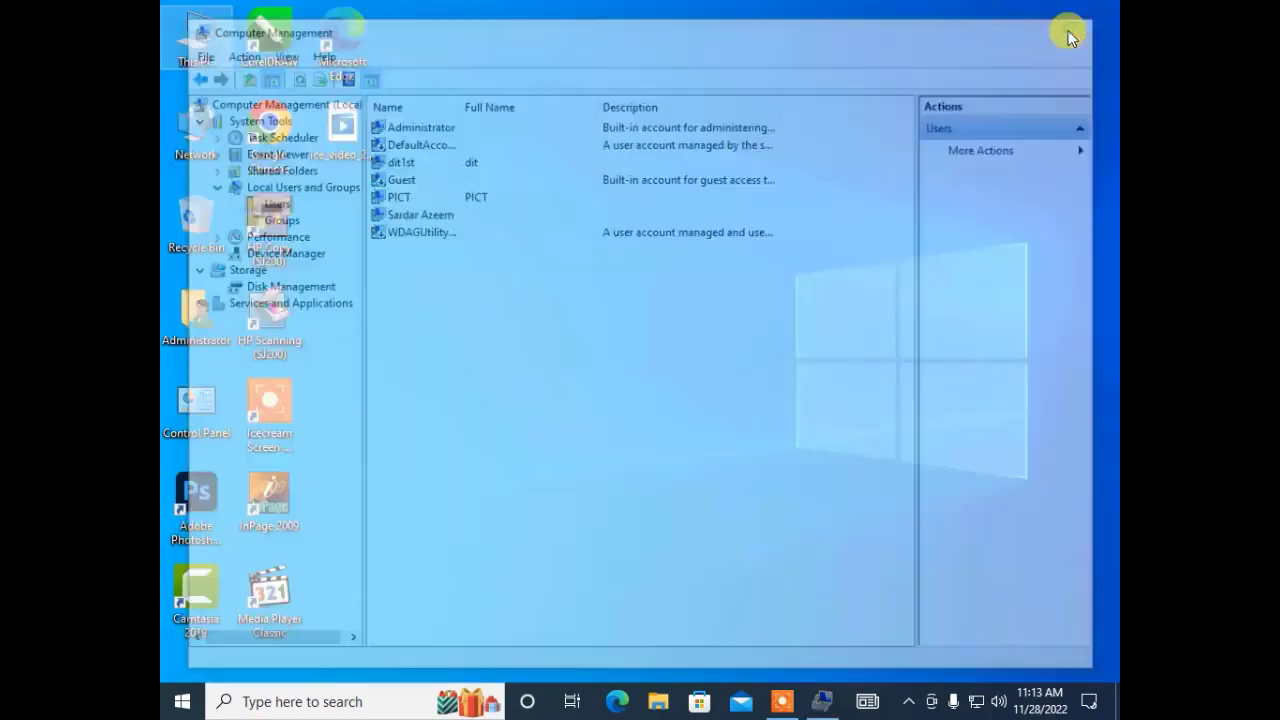
pyautogui.click(207, 61)
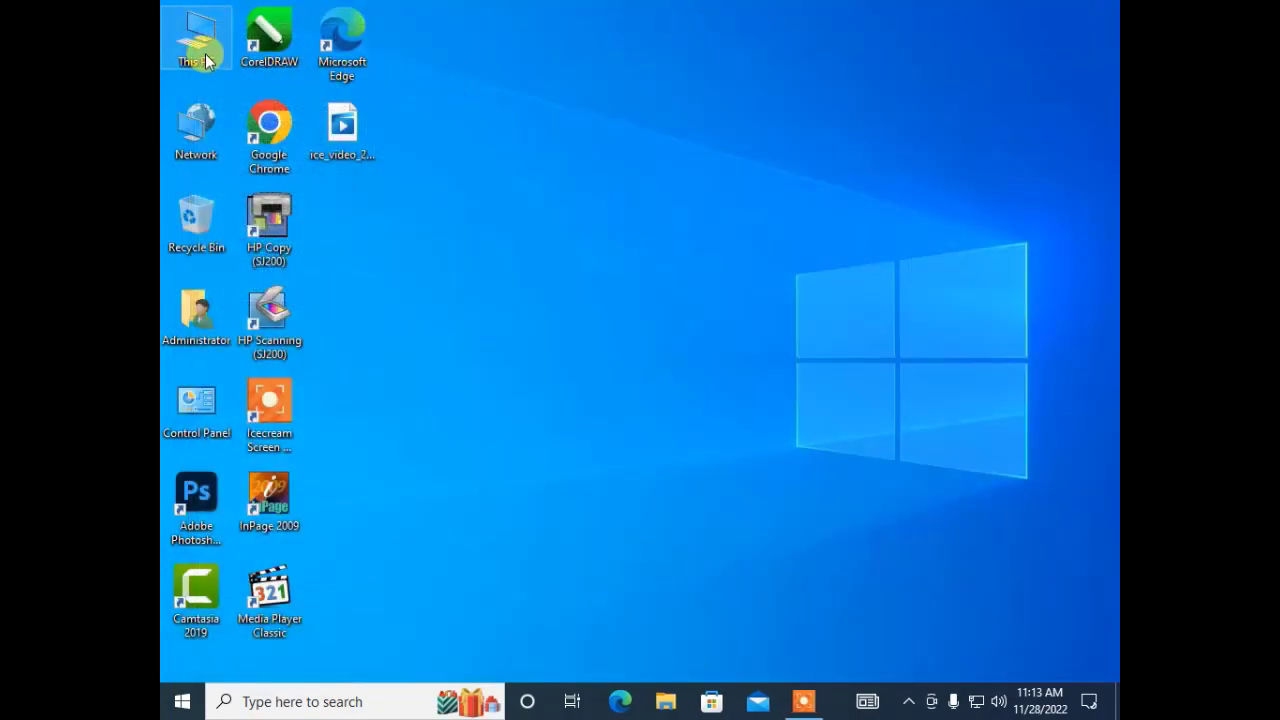
pyautogui.rightClick(208, 55)
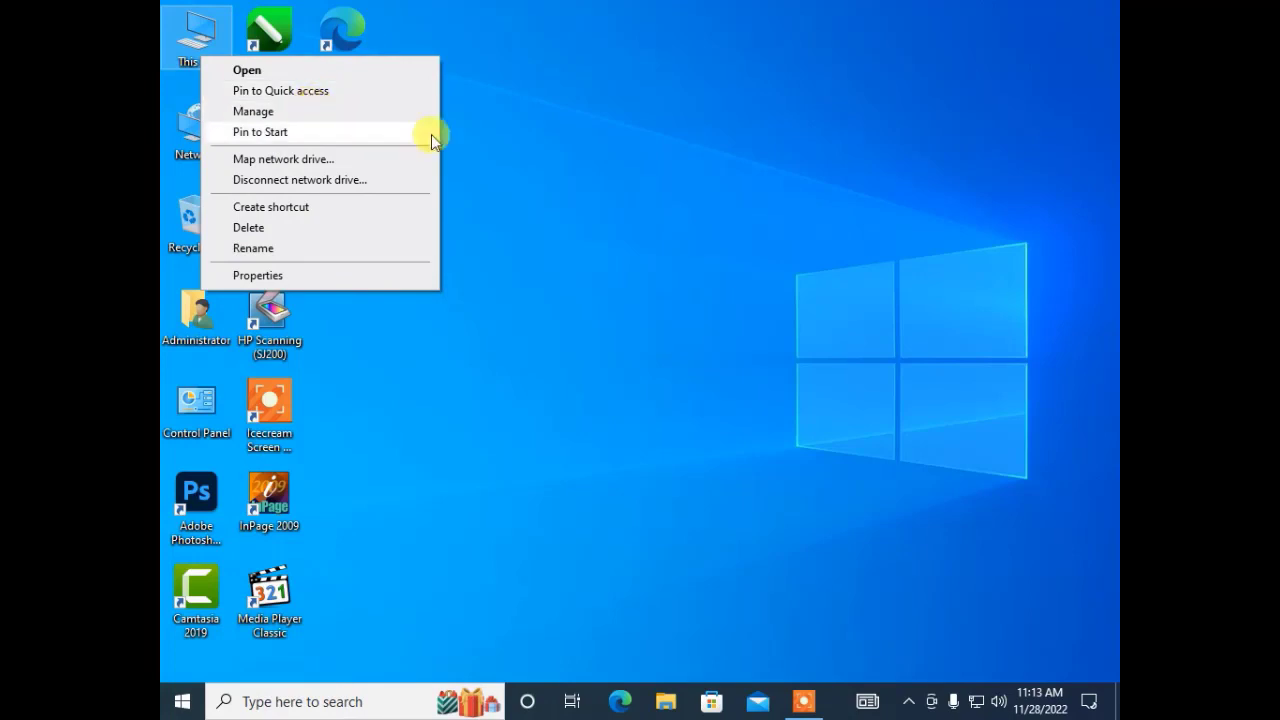
pyautogui.click(572, 206)
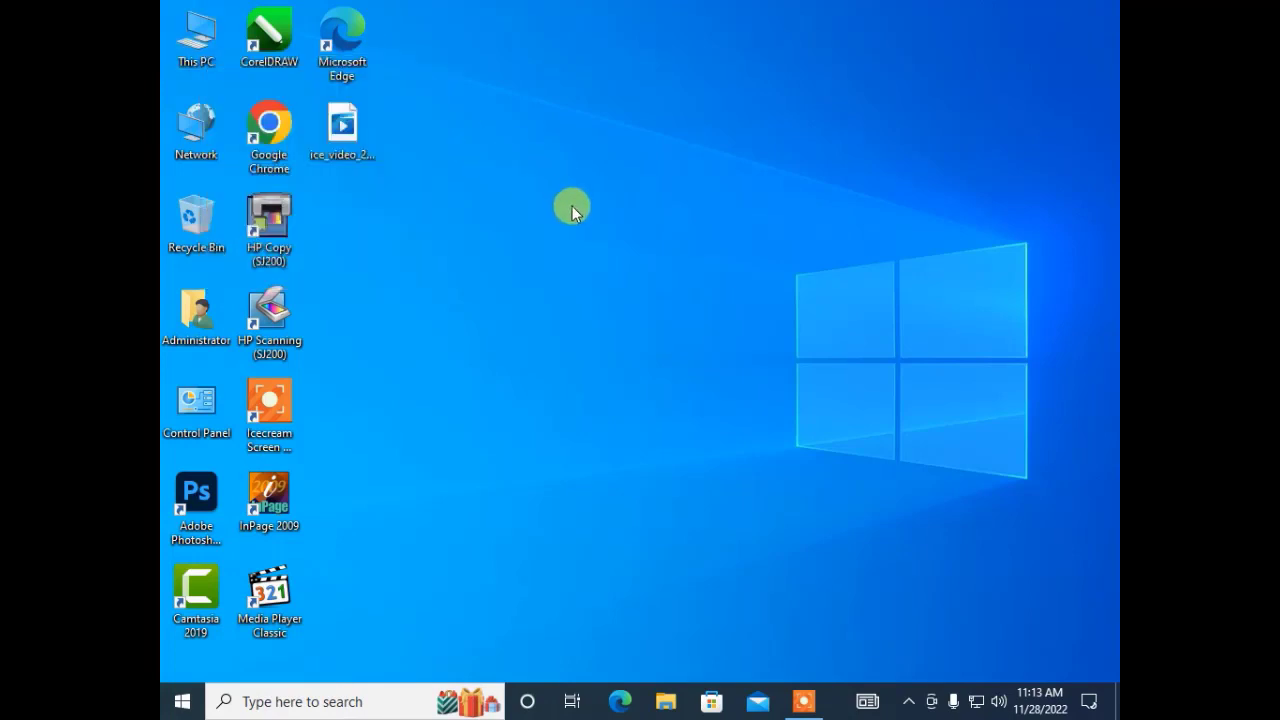
pyautogui.rightClick(189, 30)
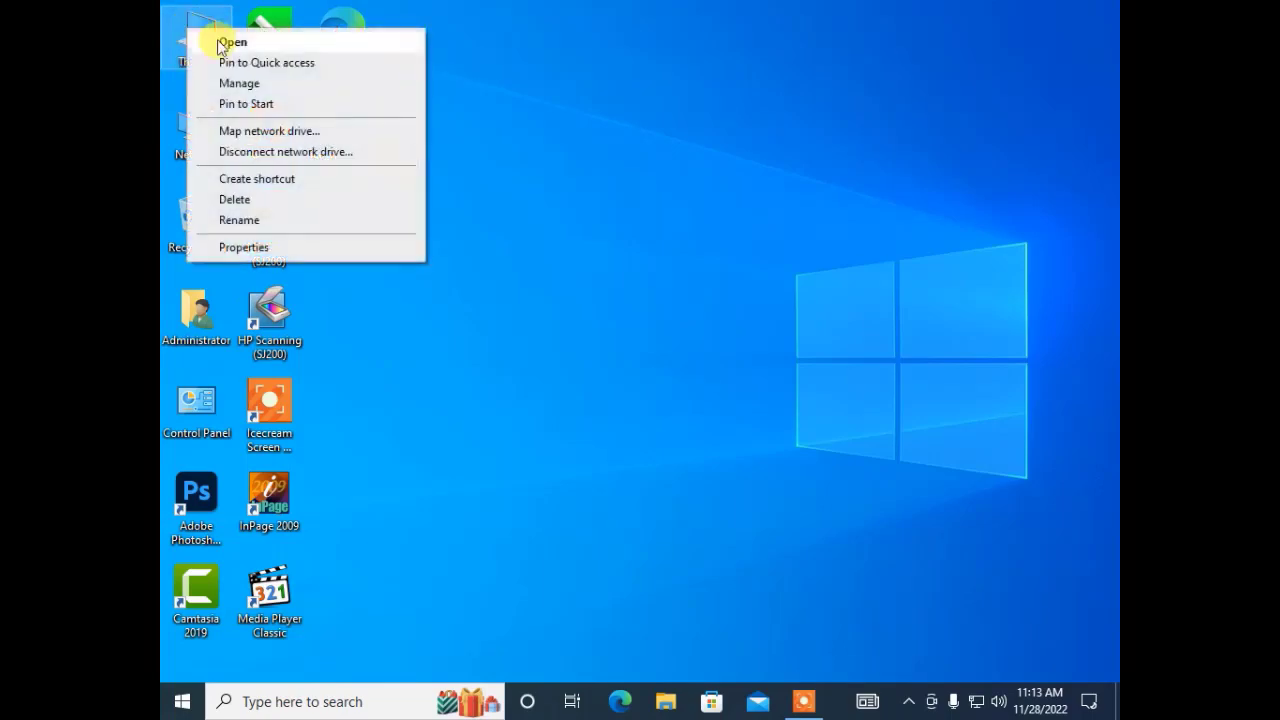
pyautogui.click(282, 87)
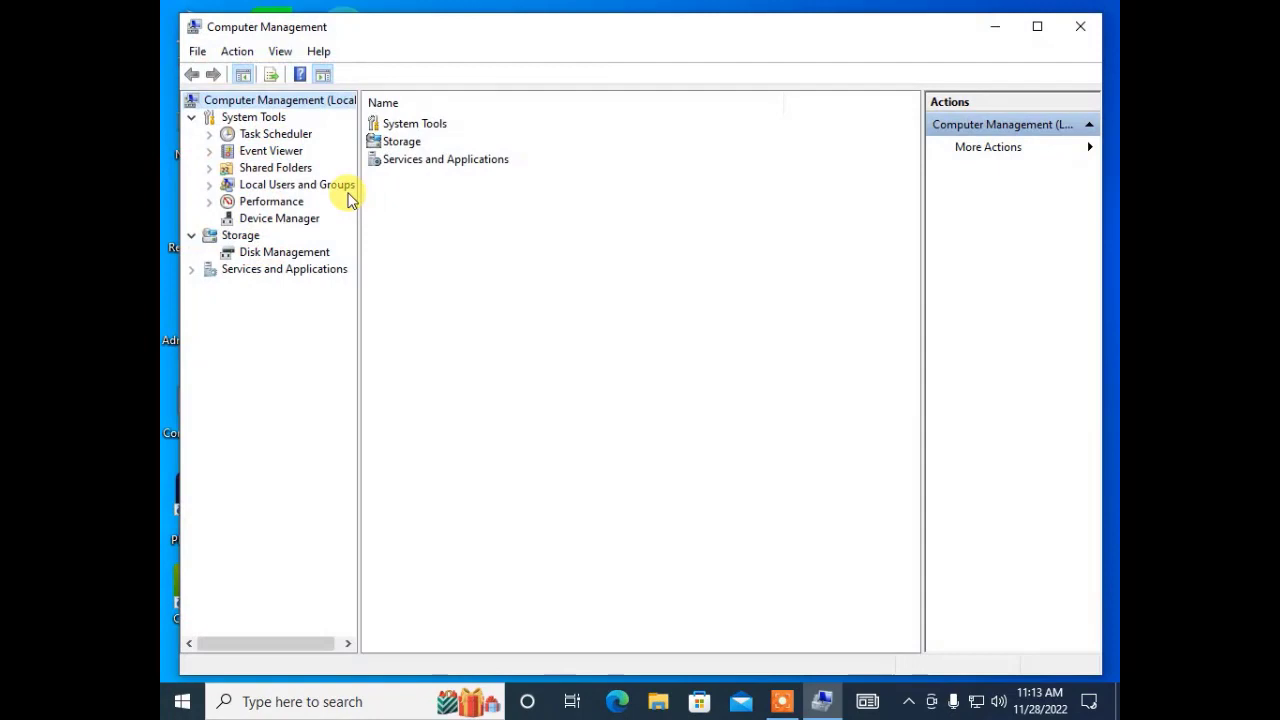
pyautogui.doubleClick(318, 190)
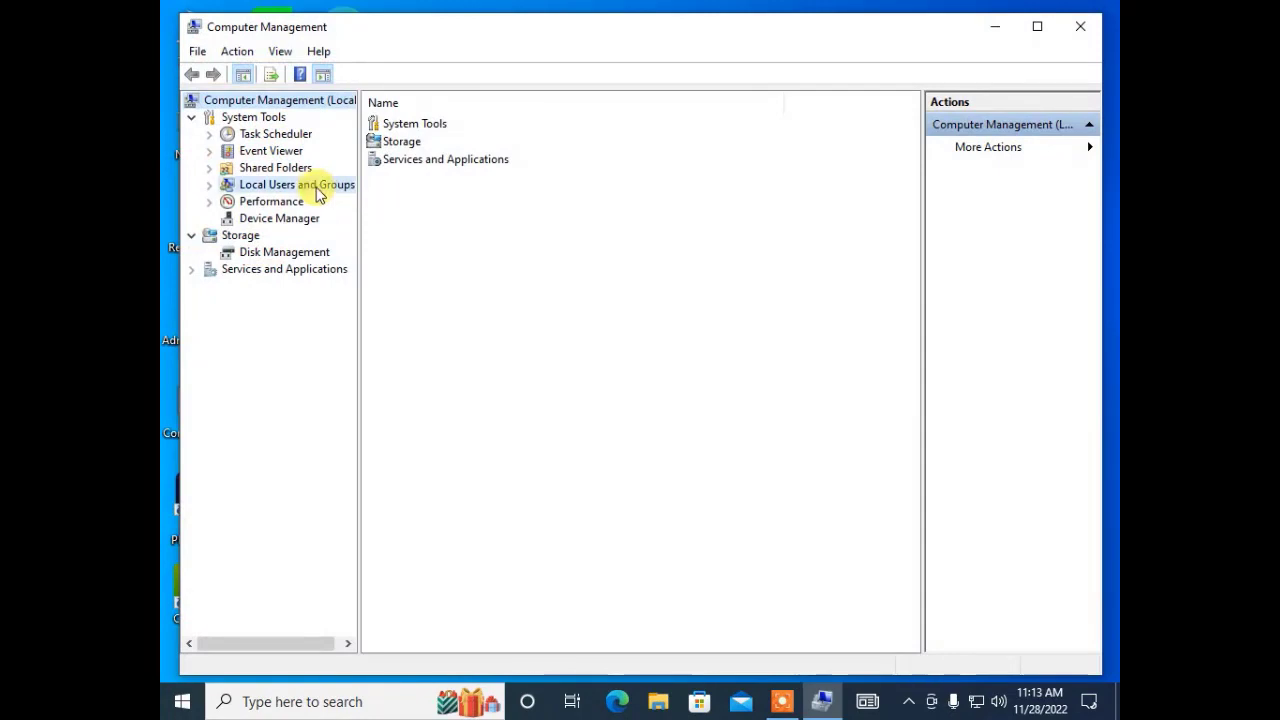
# Open the PICT account's Properties on the Member Of tab.
pyautogui.click(268, 202)
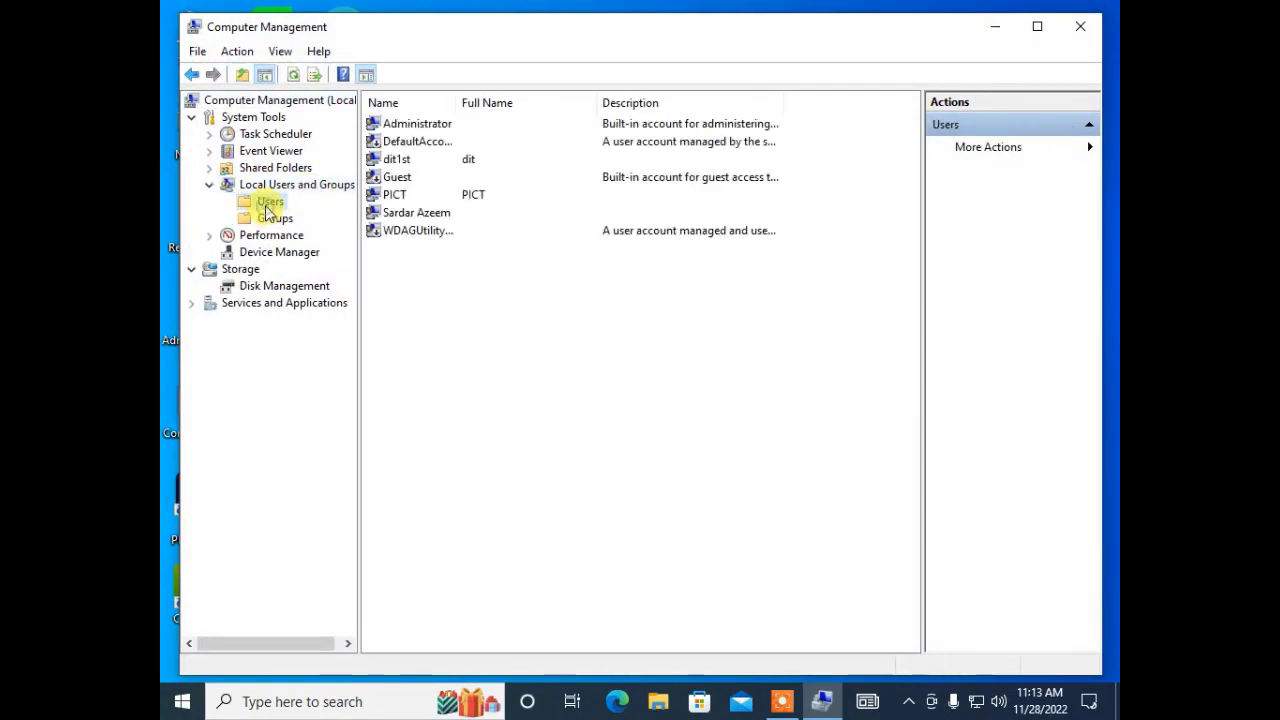
pyautogui.click(399, 200)
pyautogui.rightClick(401, 199)
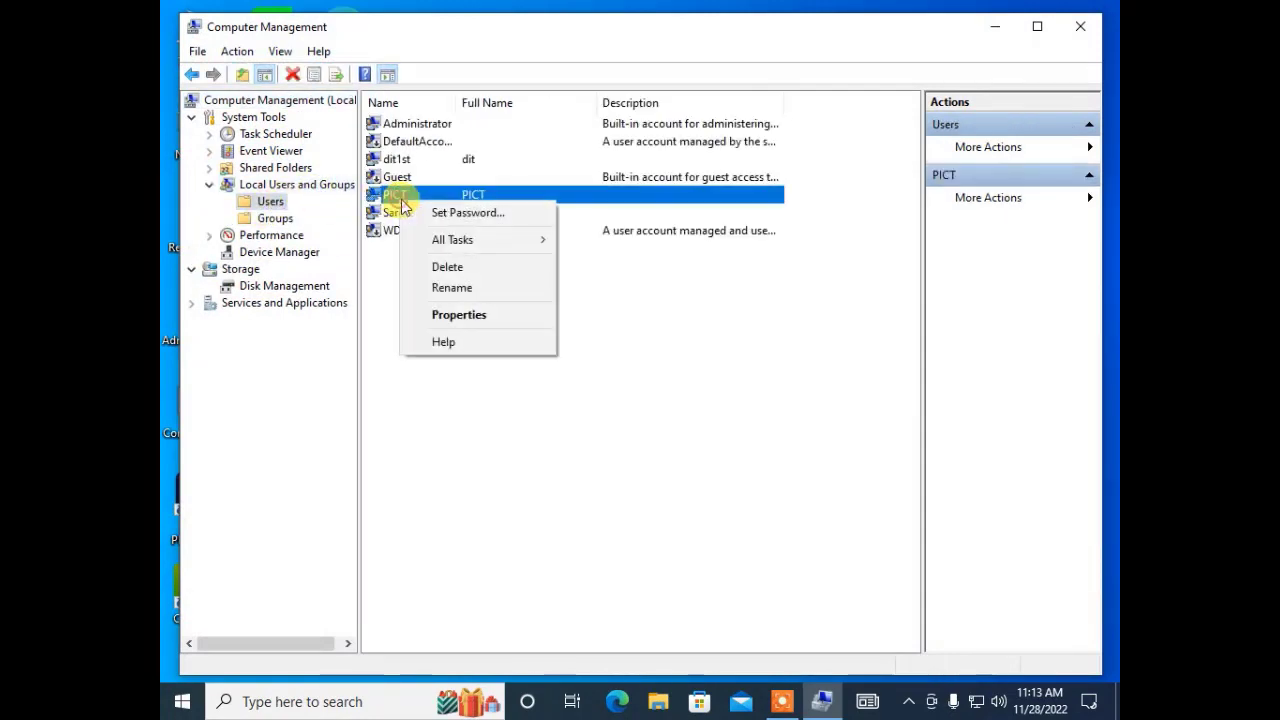
pyautogui.click(461, 315)
pyautogui.click(530, 176)
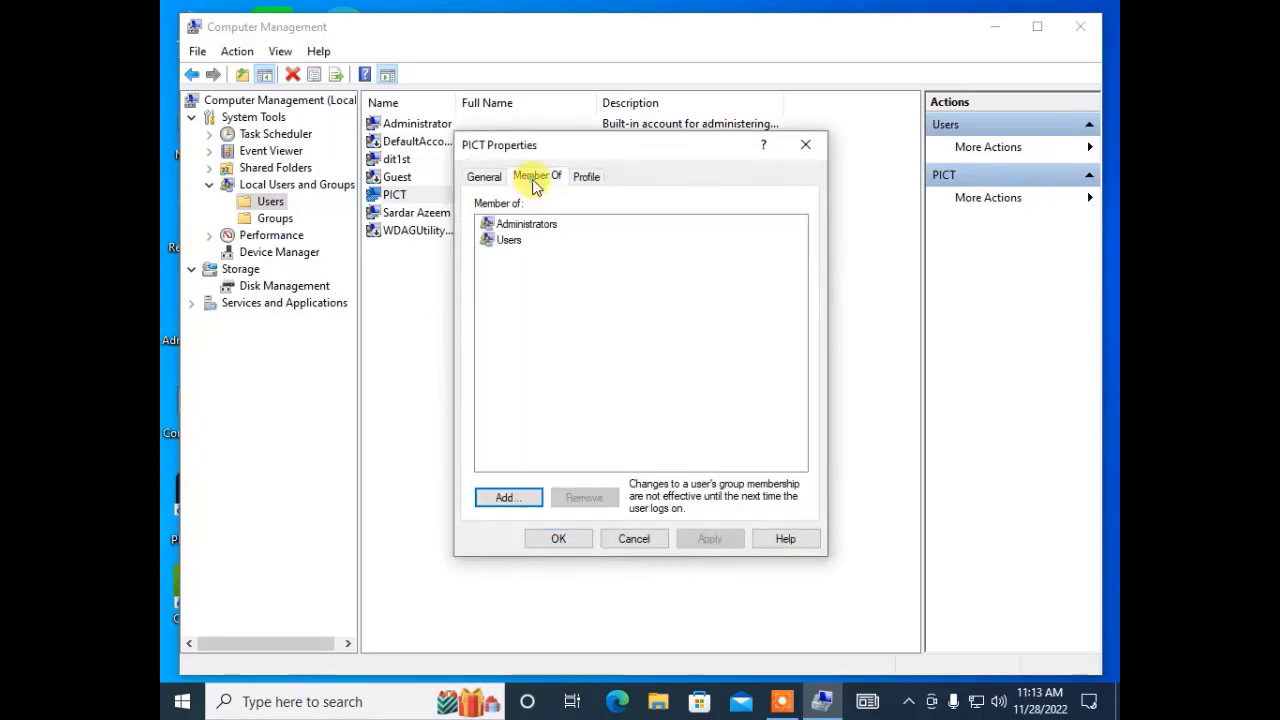
# Remove Administrators from PICT's memberships, apply, and close the properties.
pyautogui.click(515, 226)
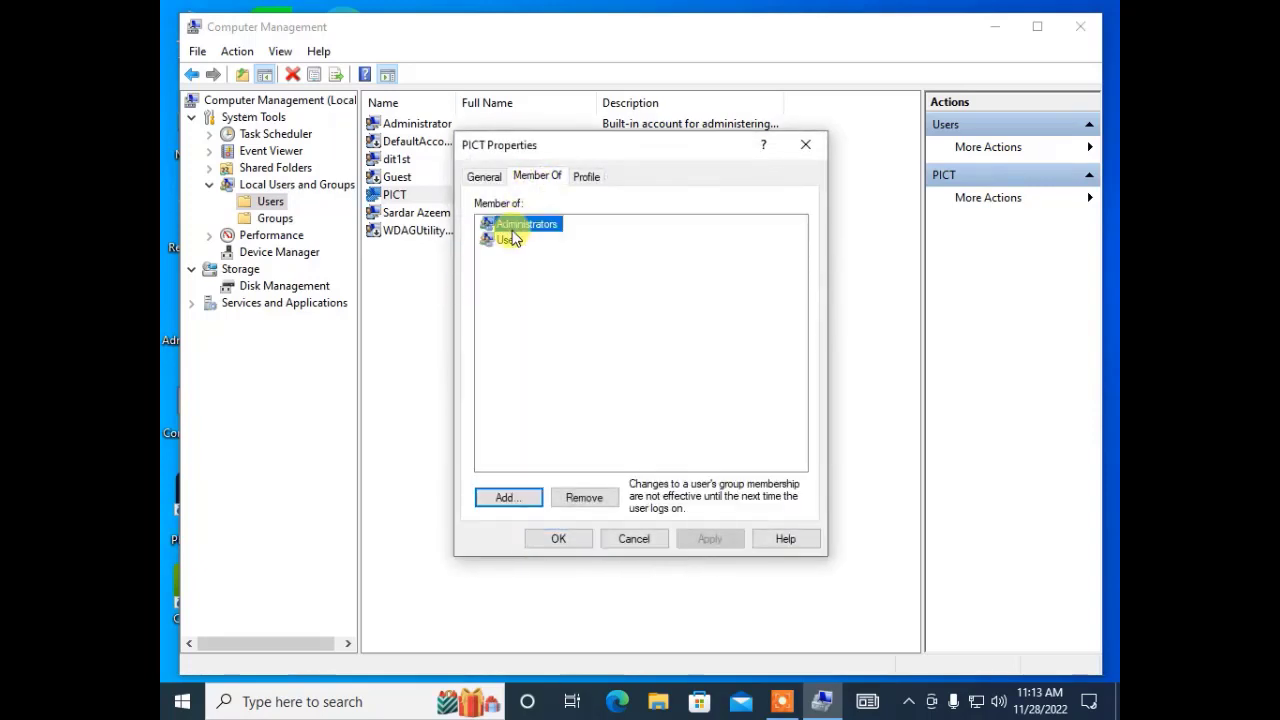
pyautogui.click(586, 495)
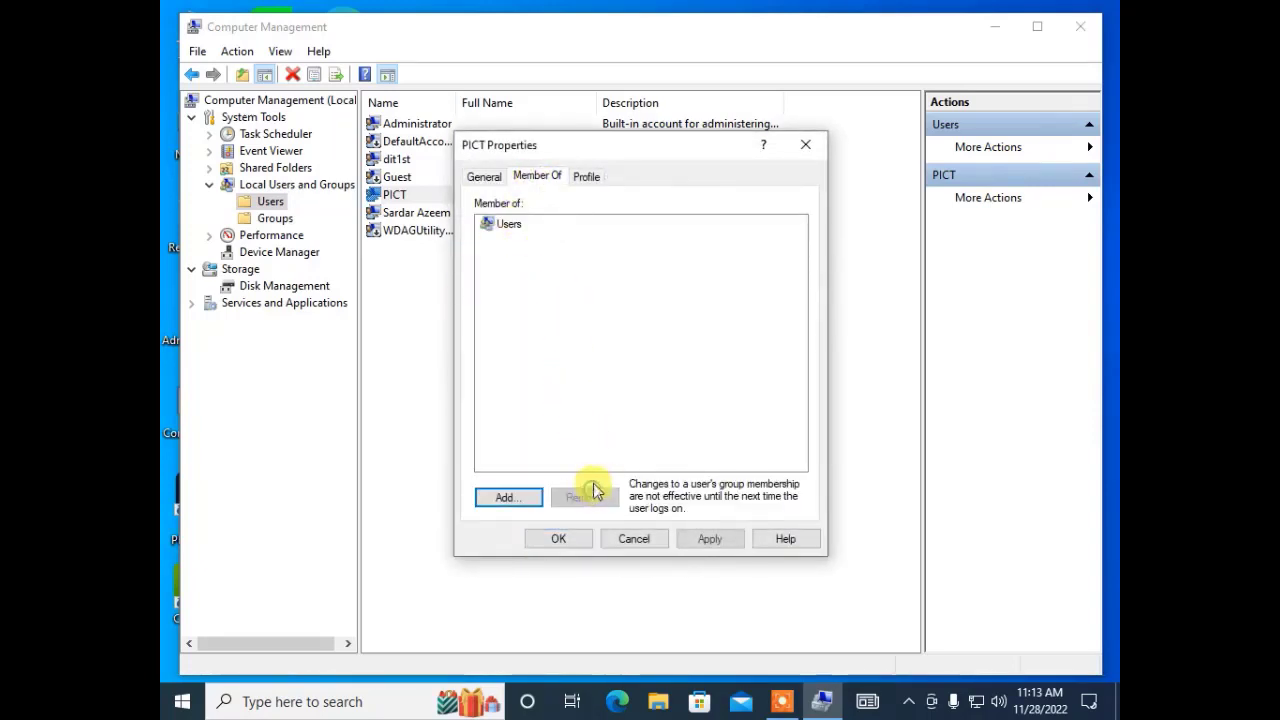
pyautogui.click(520, 228)
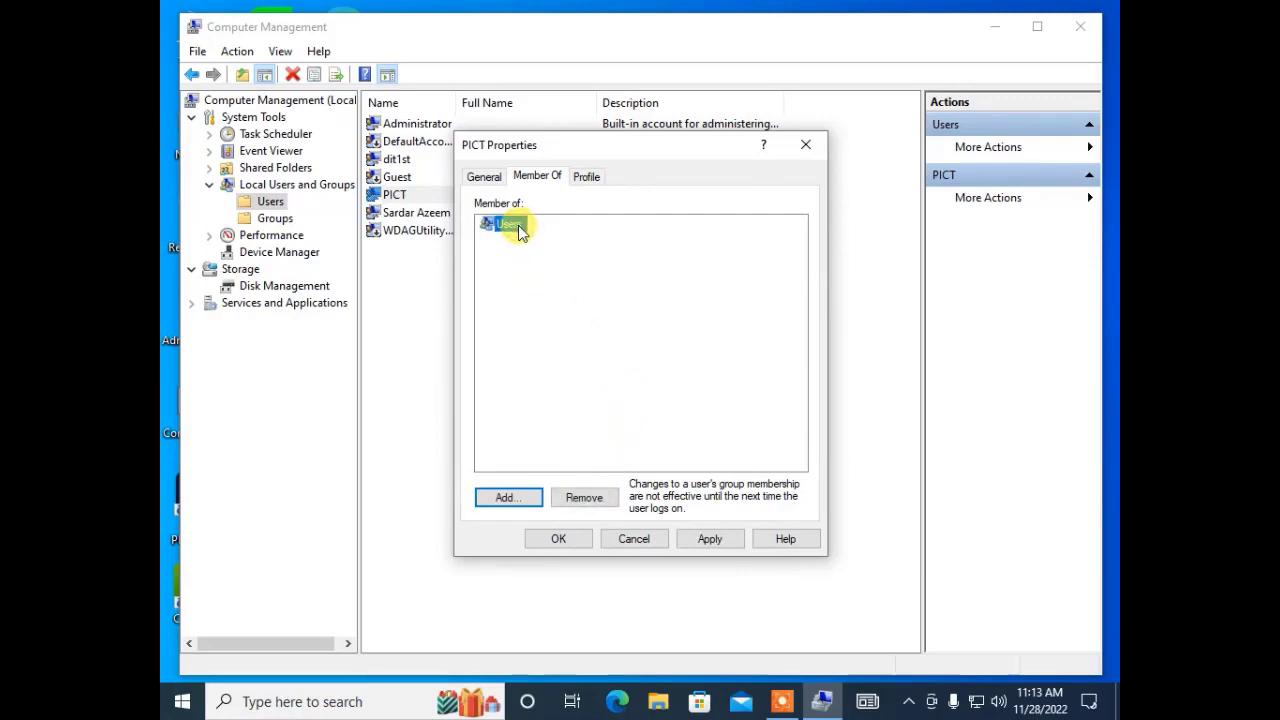
pyautogui.click(714, 537)
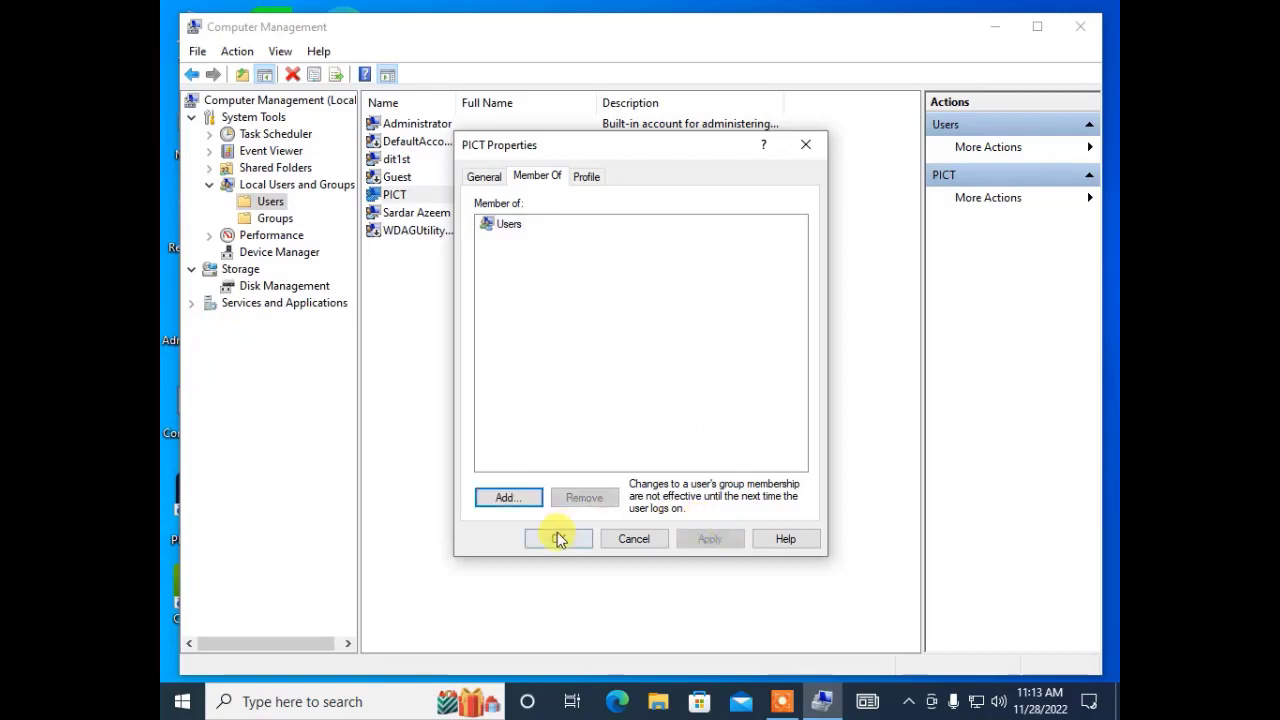
pyautogui.click(558, 538)
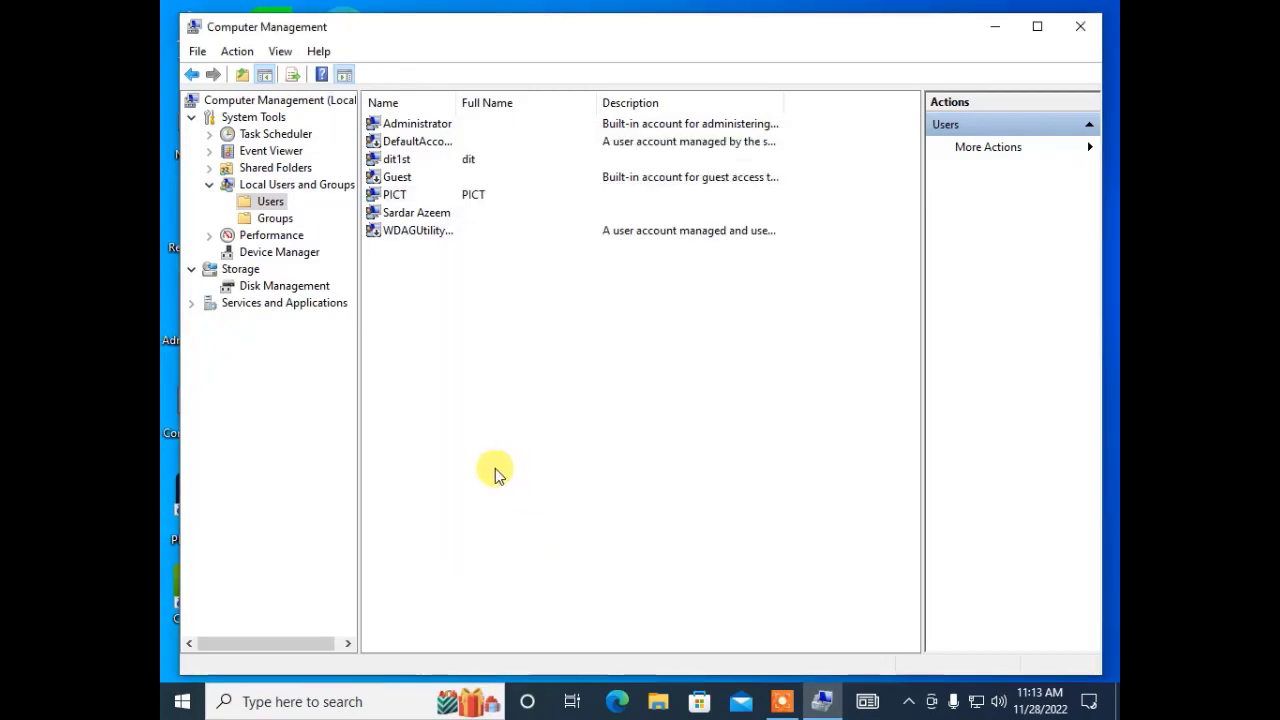
pyautogui.click(546, 397)
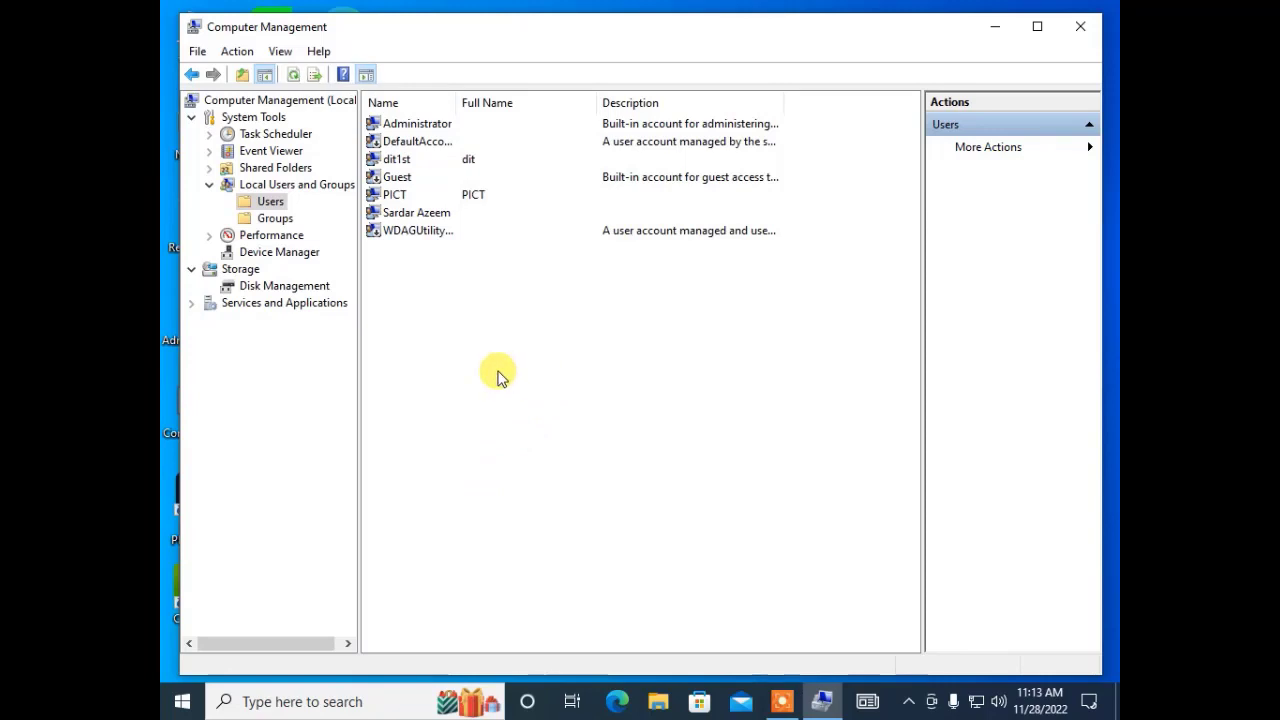
# Display the local Groups list under Local Users and Groups.
pyautogui.click(283, 219)
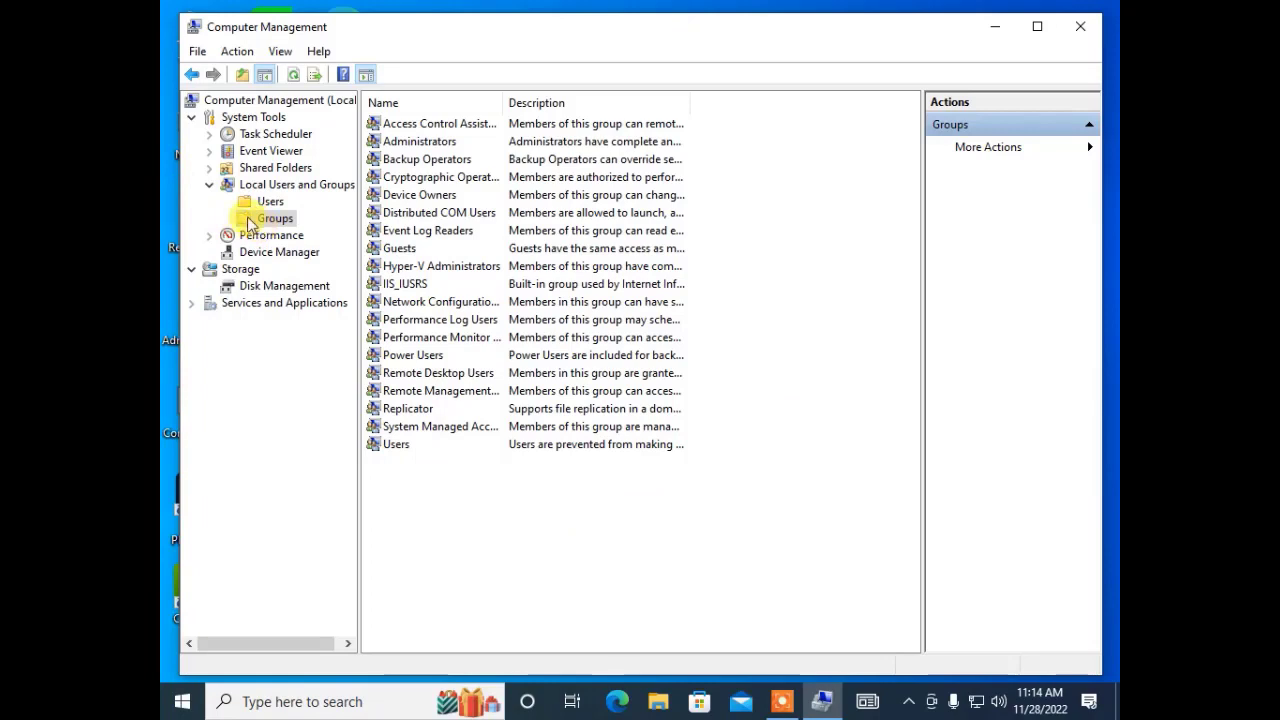
# Start a new local group named Management with description 'Top Management Of Institute'.
pyautogui.rightClick(252, 218)
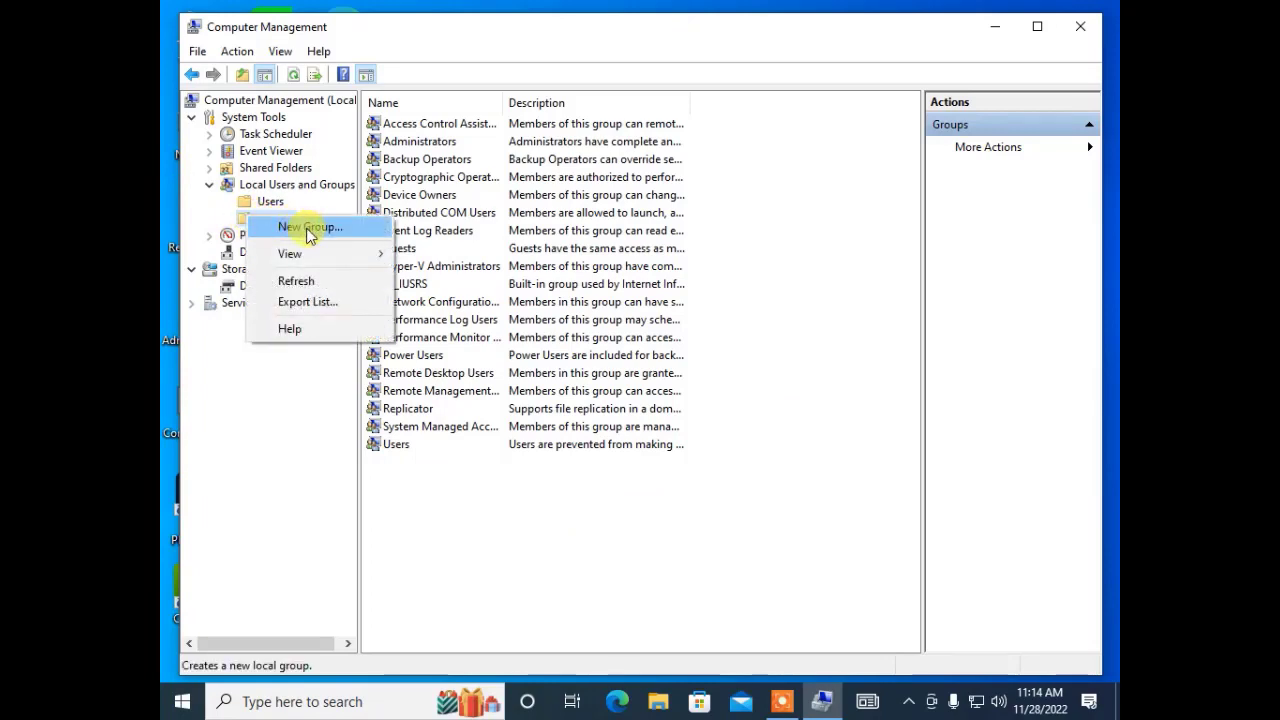
pyautogui.click(312, 231)
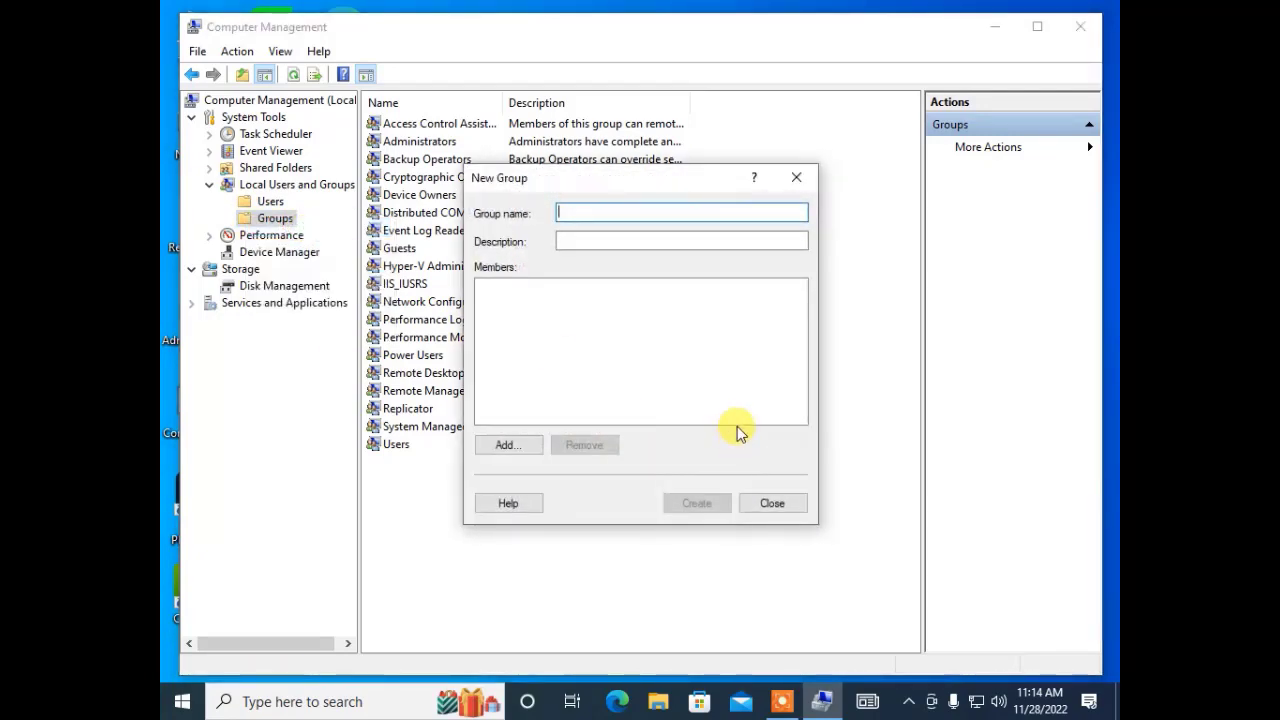
pyautogui.write('Managemnt')
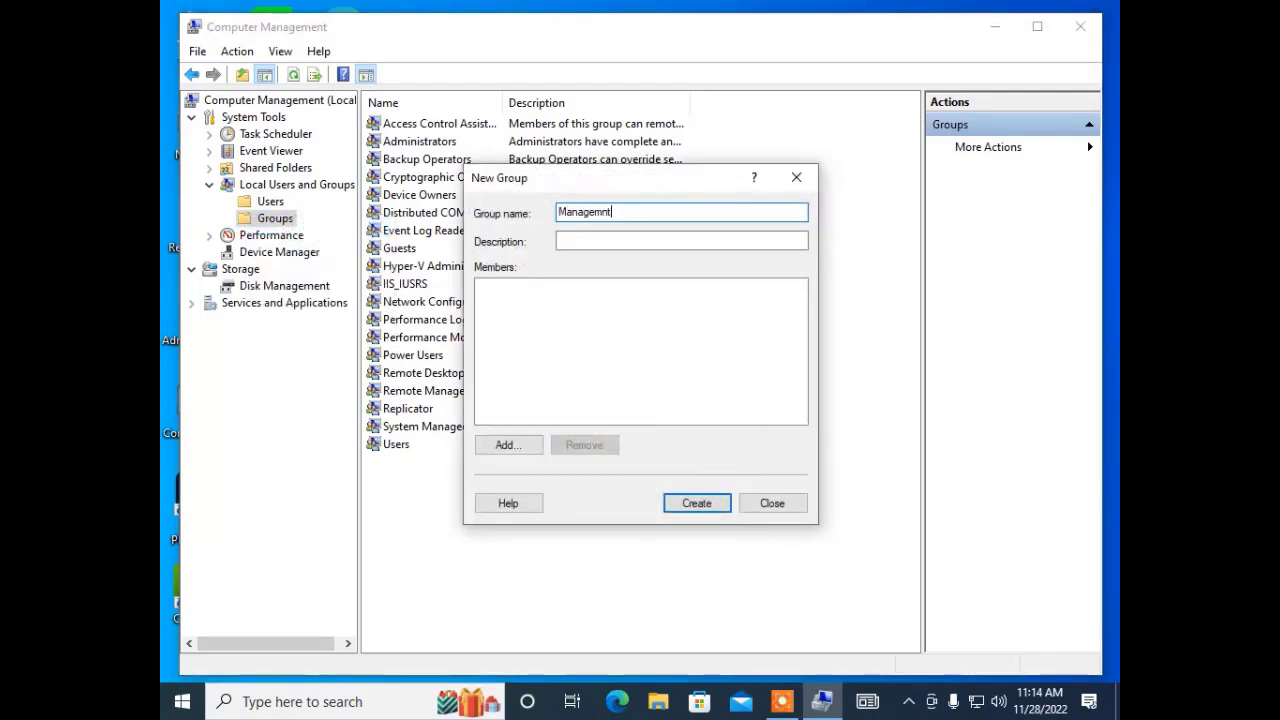
pyautogui.press('BackSpace')
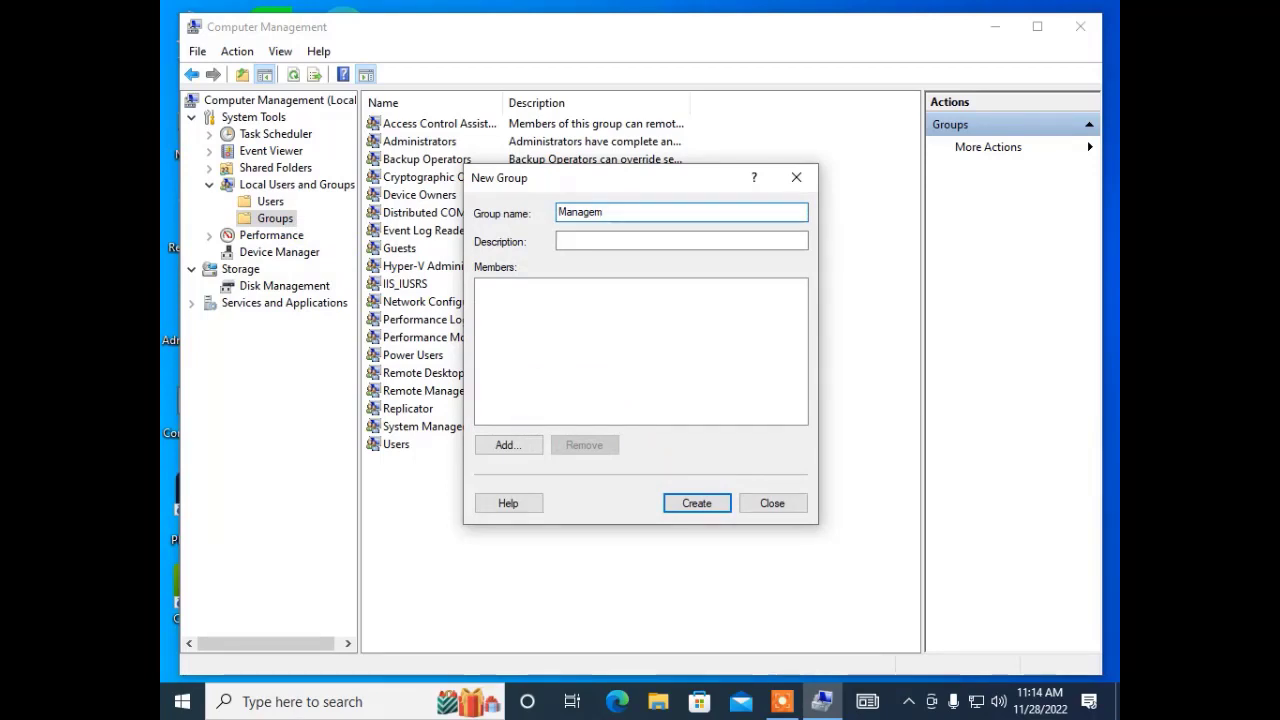
pyautogui.write('ent')
pyautogui.click(590, 240)
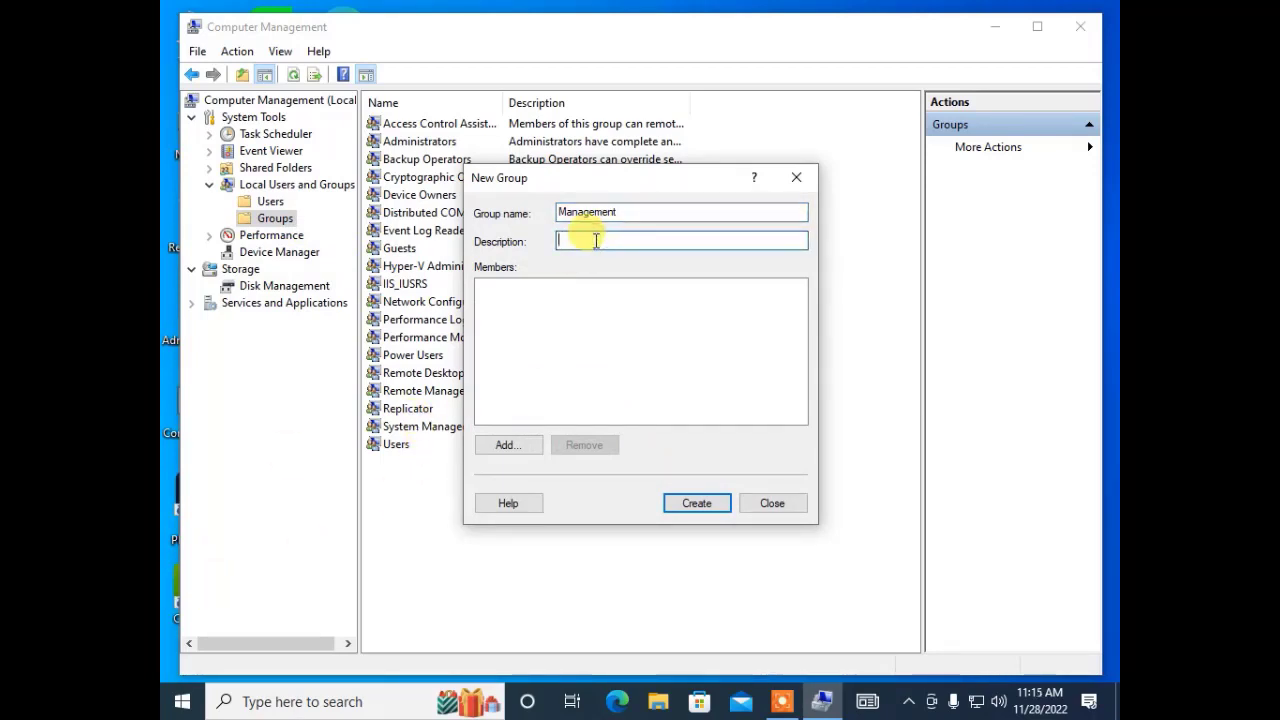
pyautogui.write('Top Man')
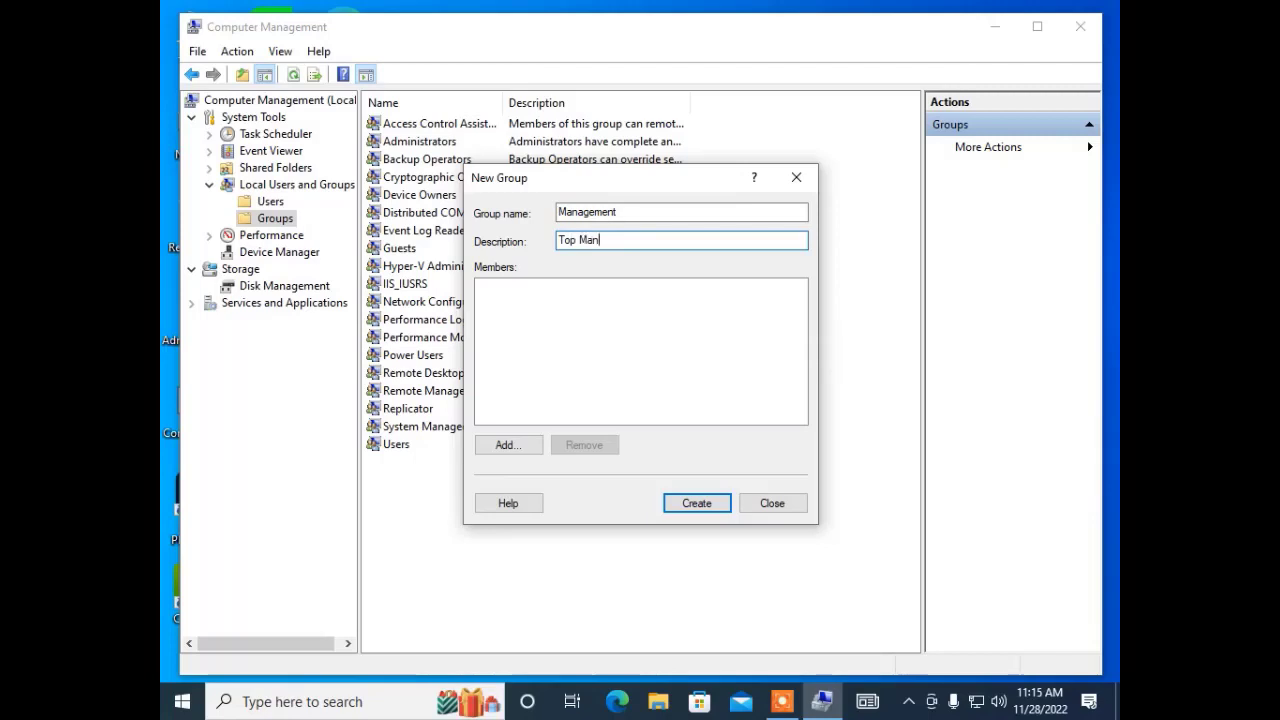
pyautogui.write('agement Of')
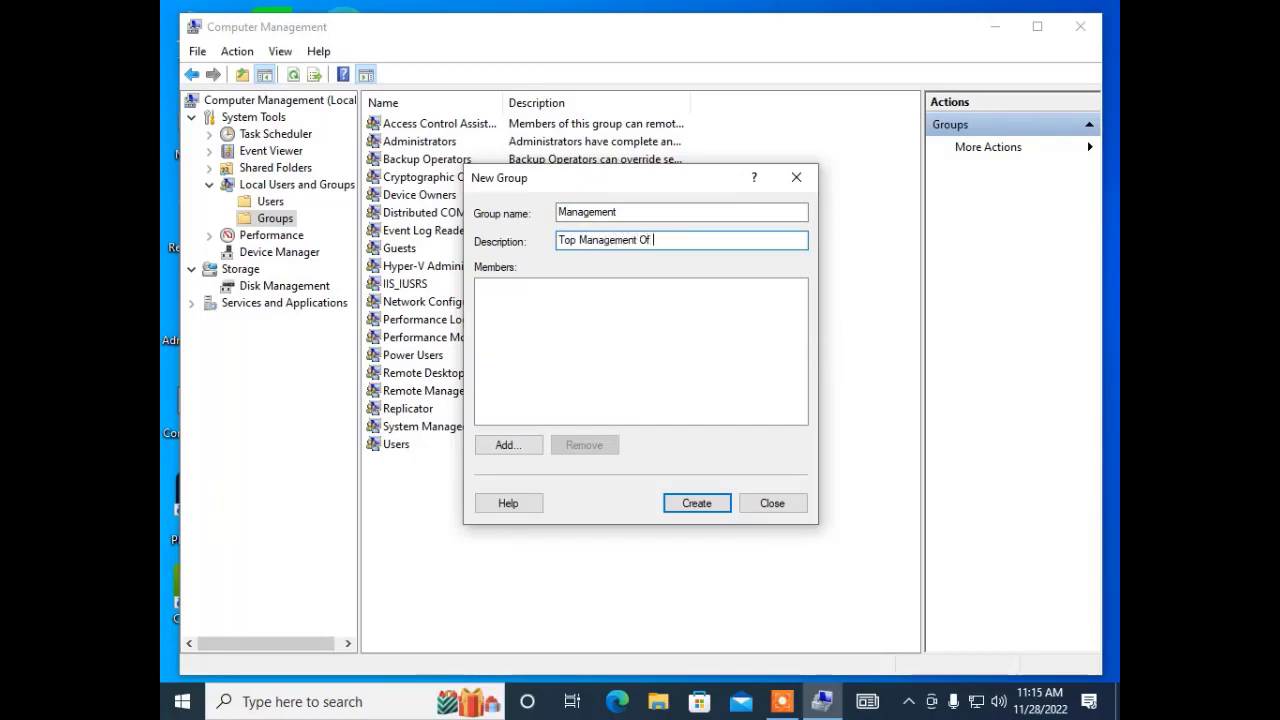
pyautogui.write(' Institute')
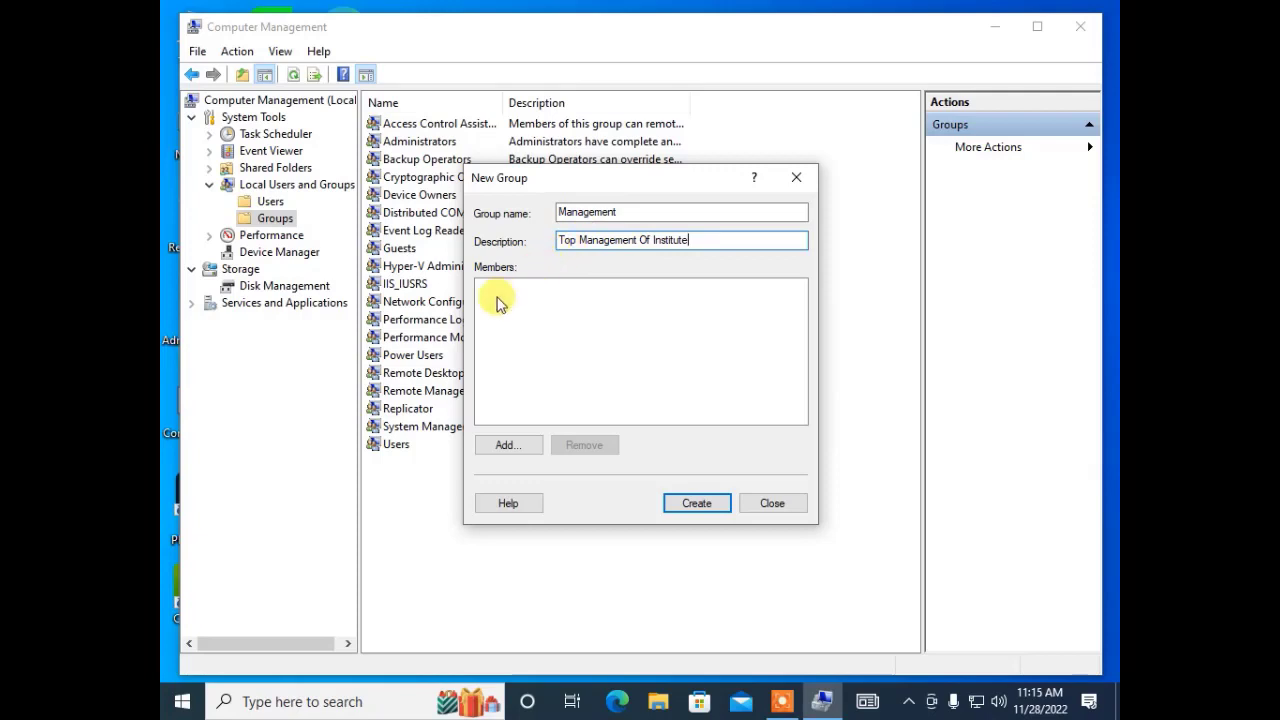
pyautogui.click(524, 332)
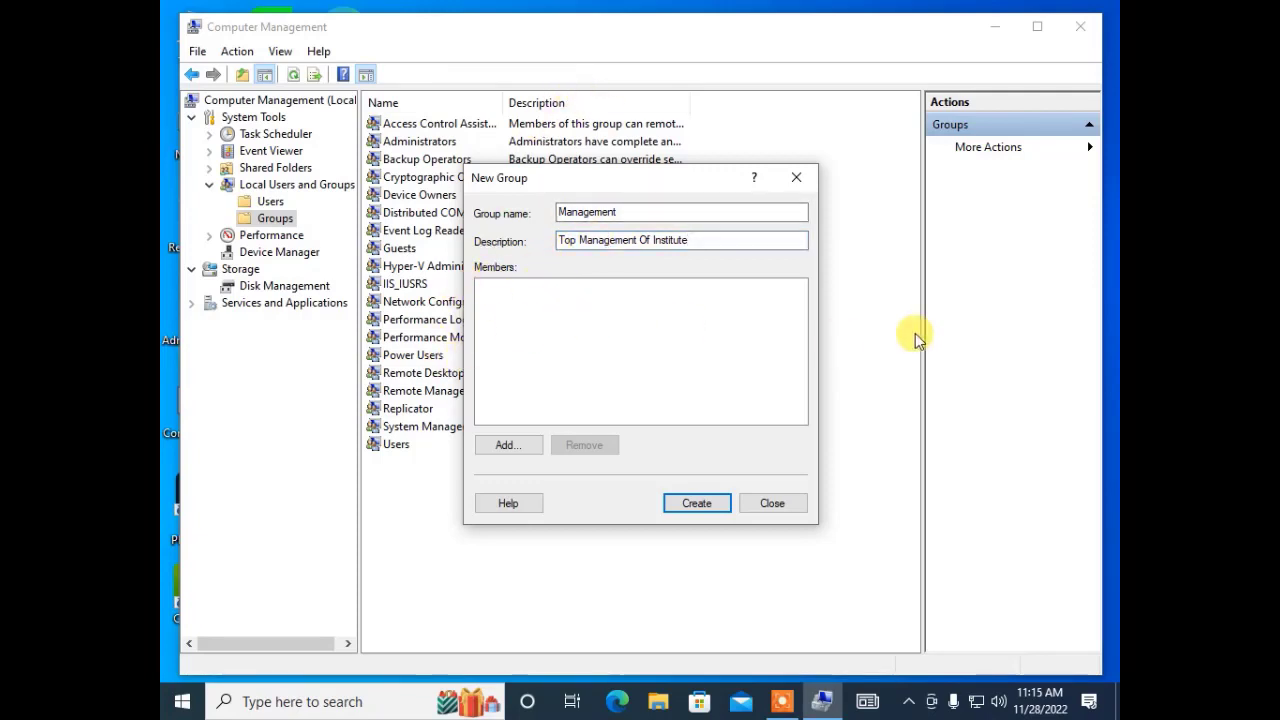
# Add Administrator and a second local user account as members of the Management group.
pyautogui.click(503, 444)
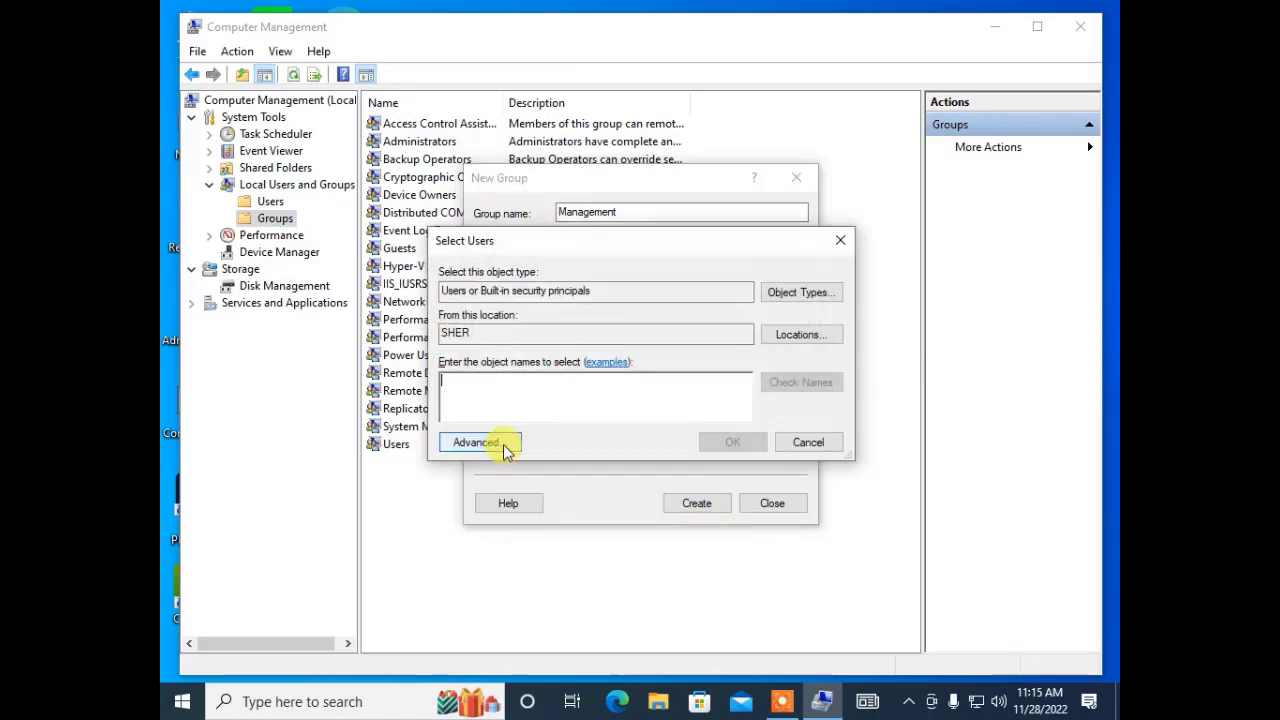
pyautogui.click(491, 440)
pyautogui.click(870, 324)
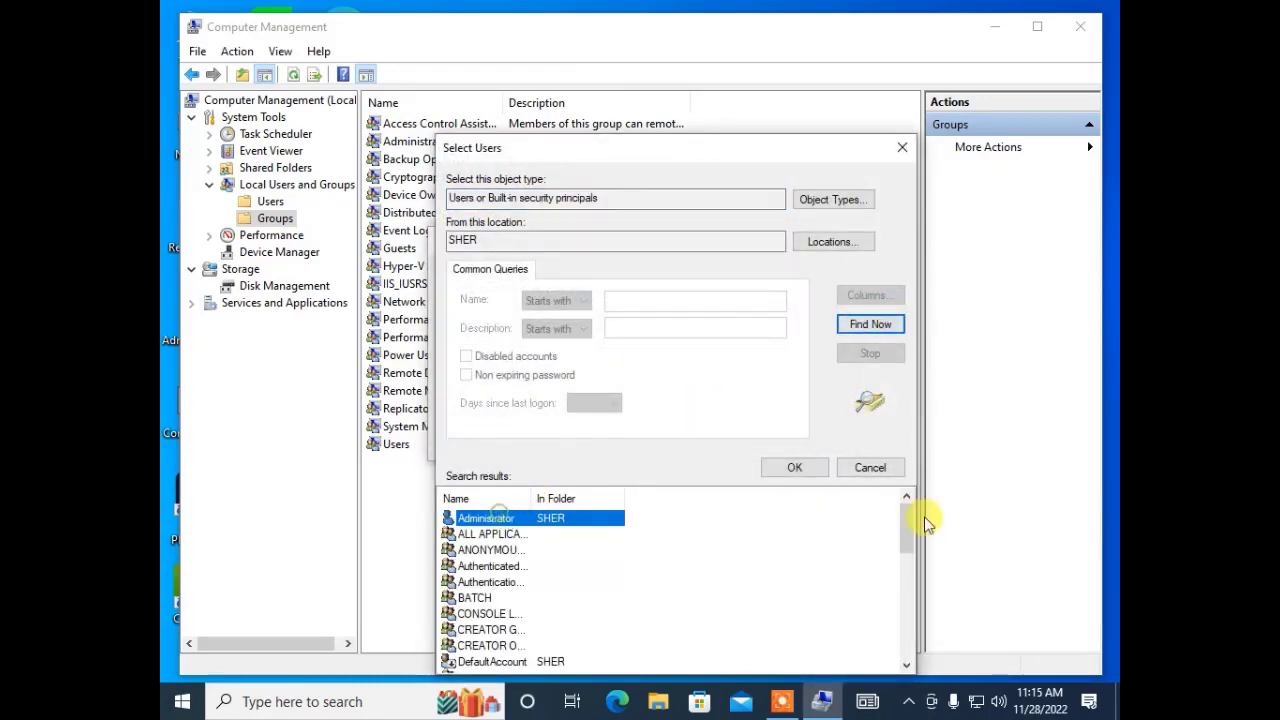
pyautogui.scroll(1, 551, 608)
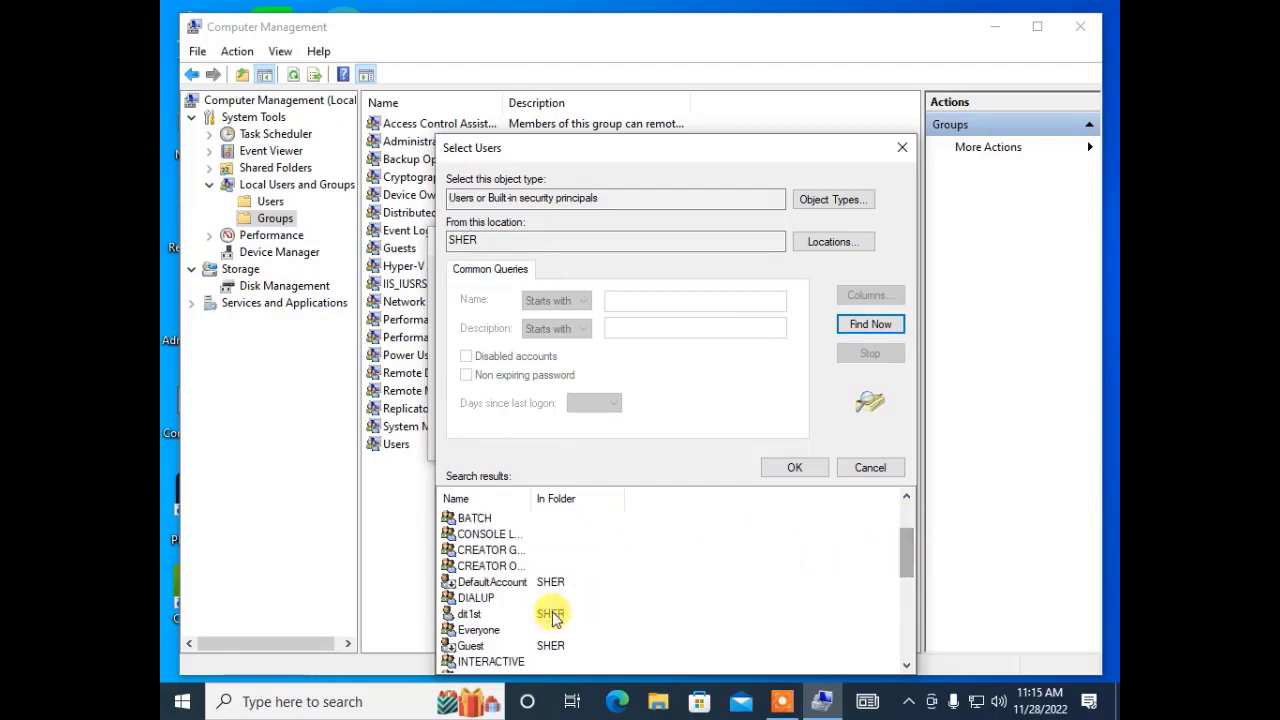
pyautogui.scroll(2, 527, 566)
pyautogui.scroll(-5, 527, 566)
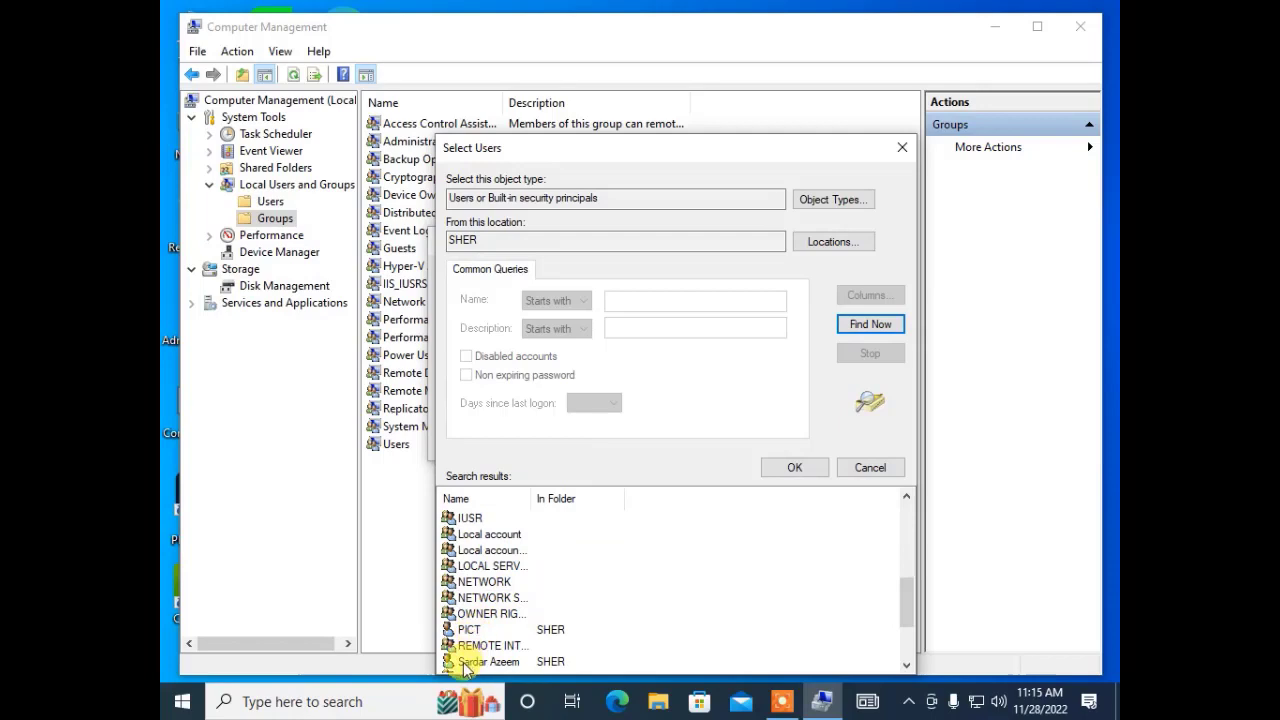
pyautogui.click(482, 662)
pyautogui.click(775, 467)
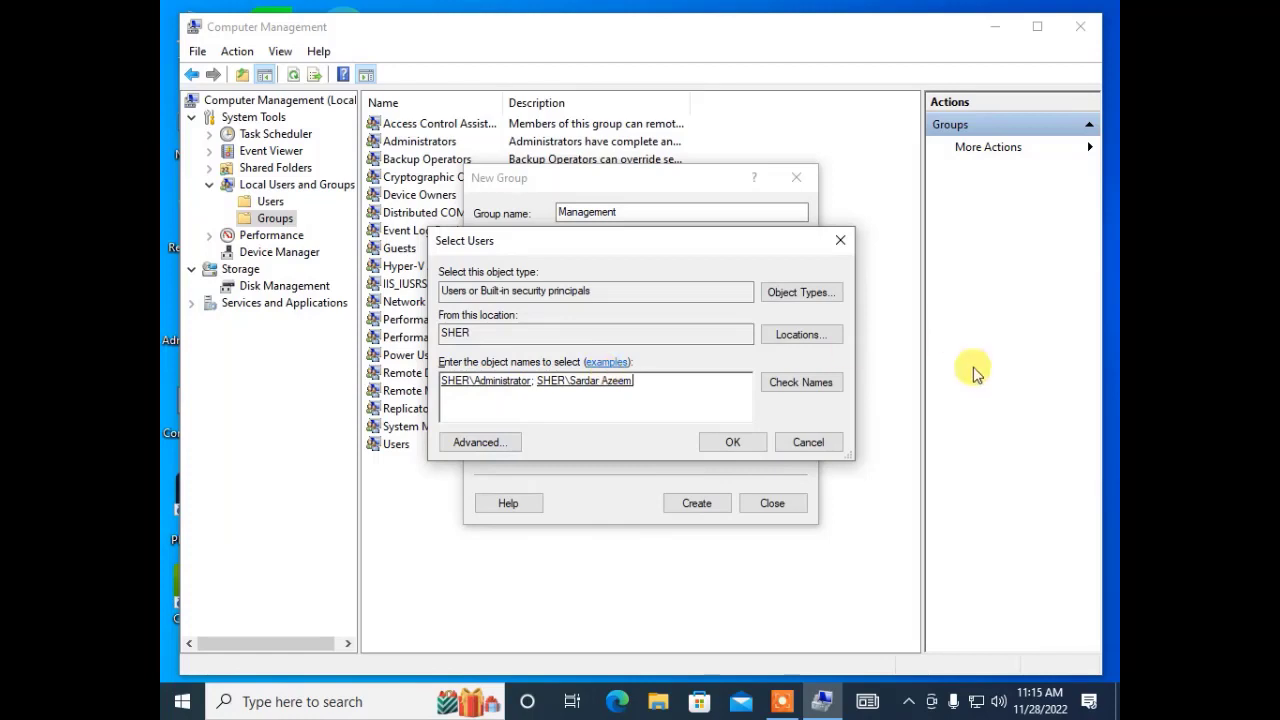
pyautogui.click(752, 443)
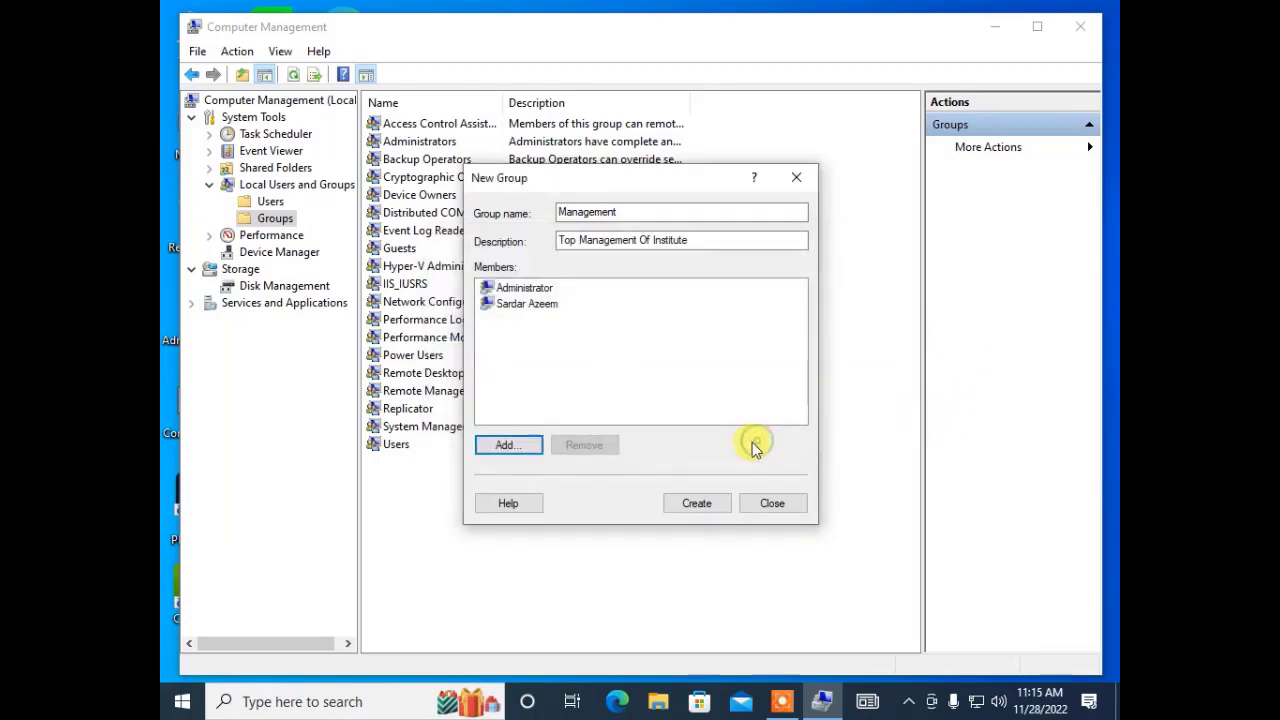
# Create the Management group and select it in the local Groups list.
pyautogui.click(698, 503)
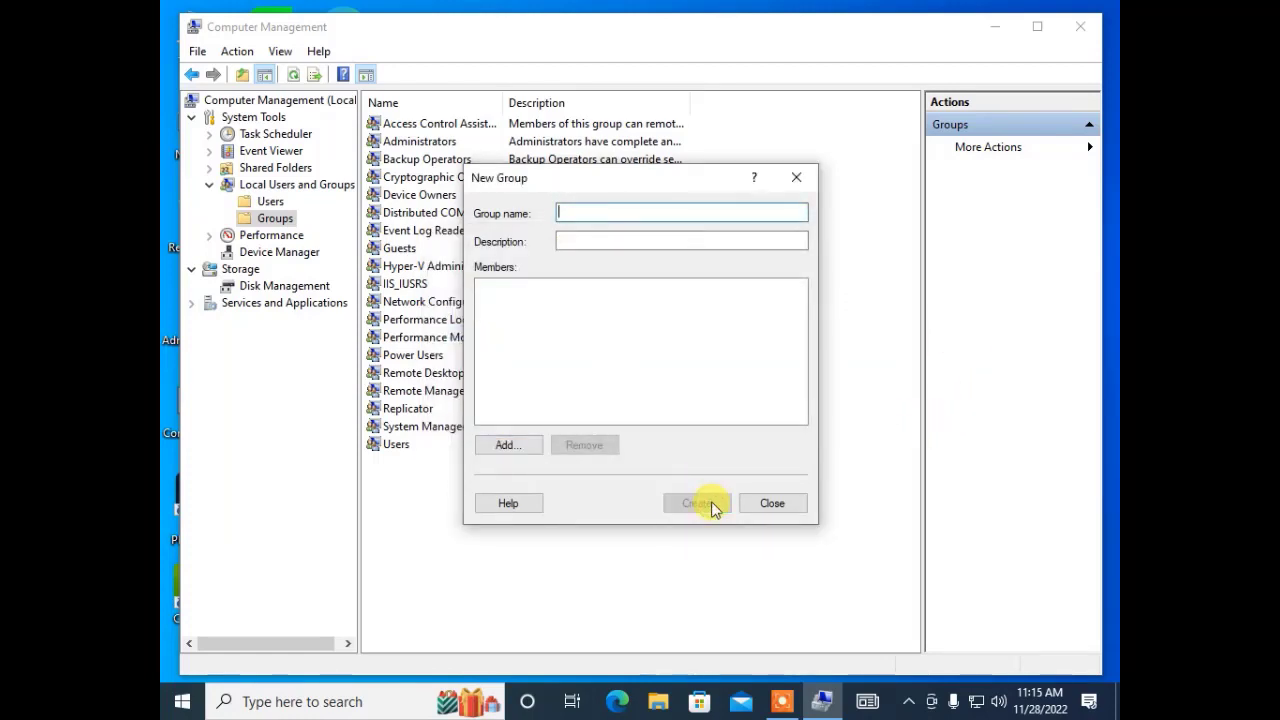
pyautogui.click(768, 503)
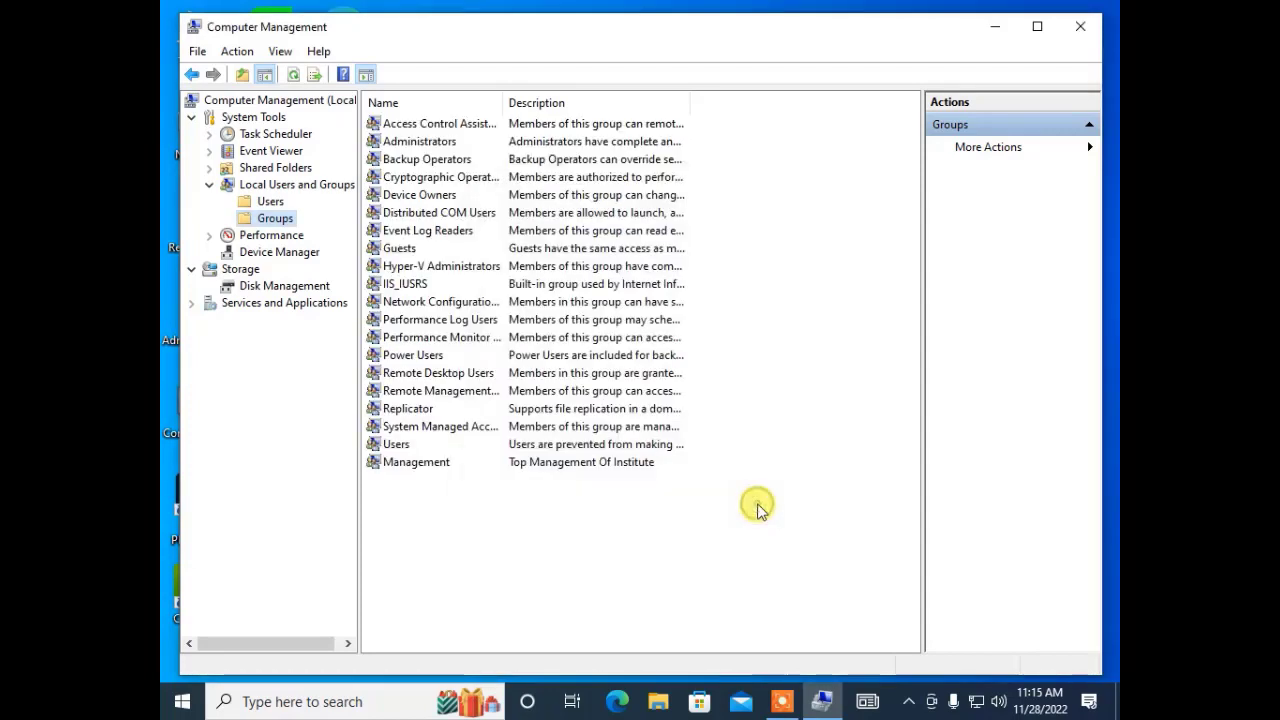
pyautogui.click(420, 451)
pyautogui.click(408, 462)
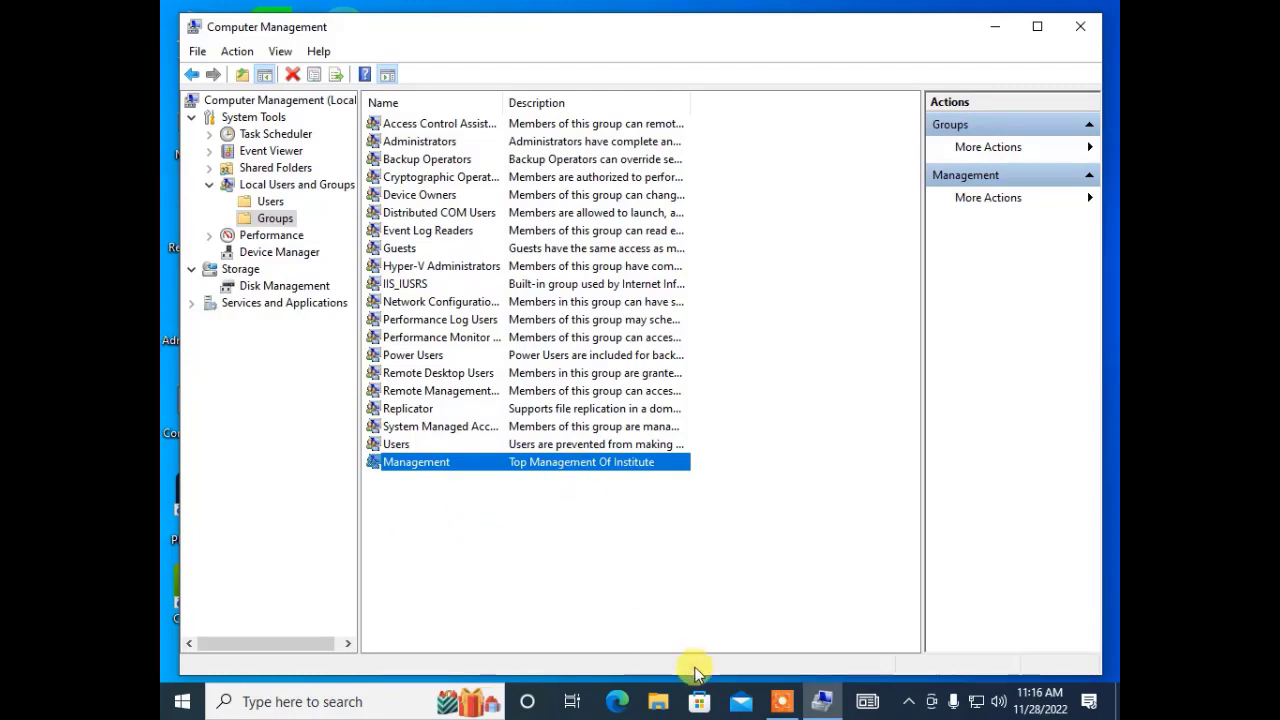
pyautogui.click(781, 701)
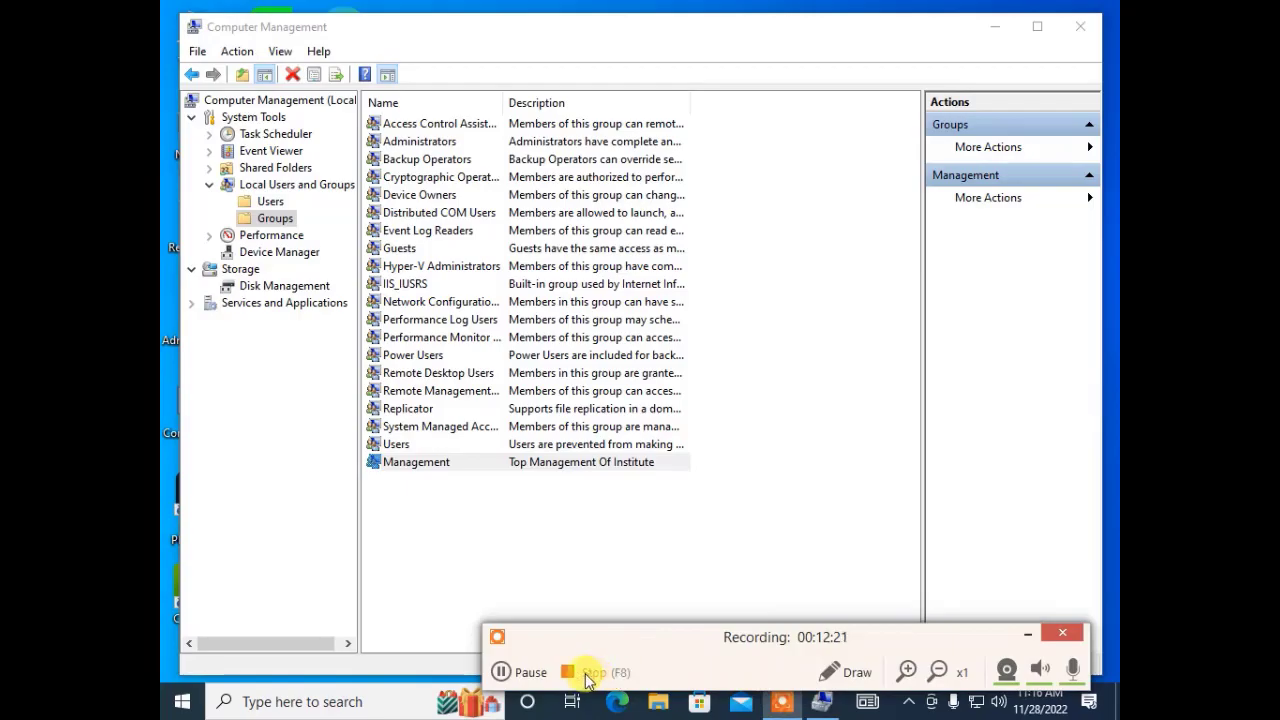
pyautogui.click(585, 673)
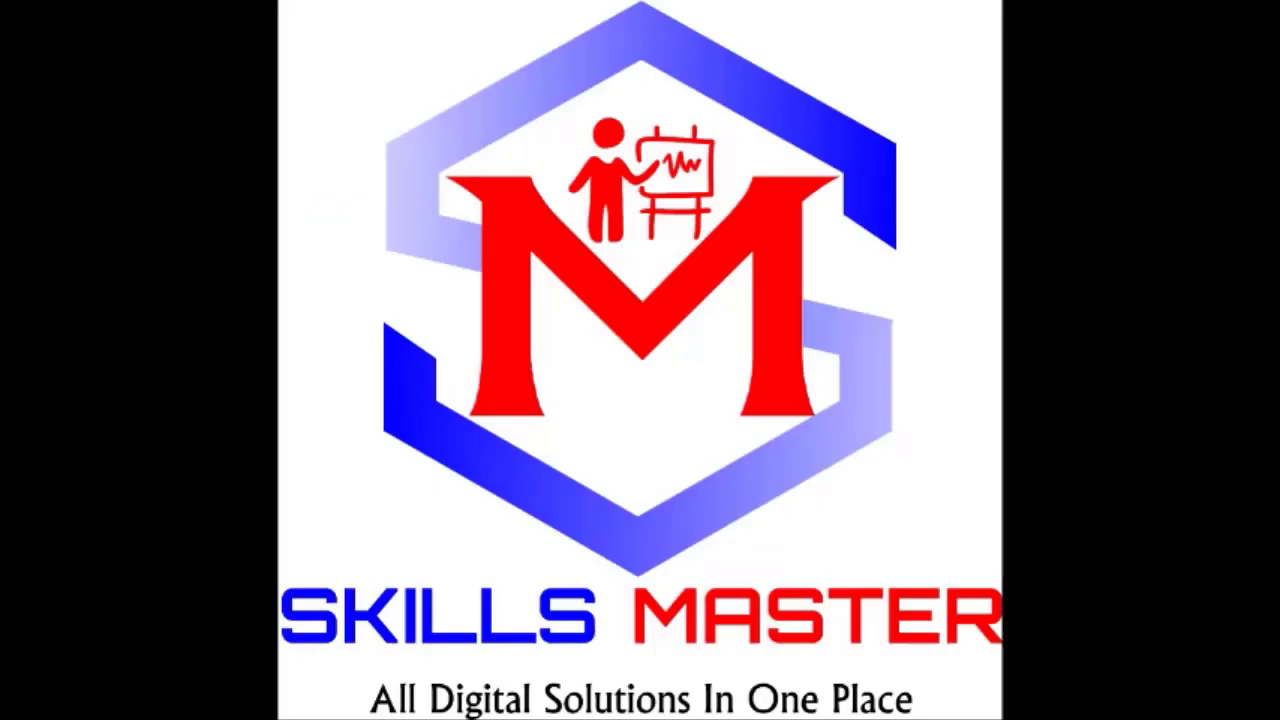